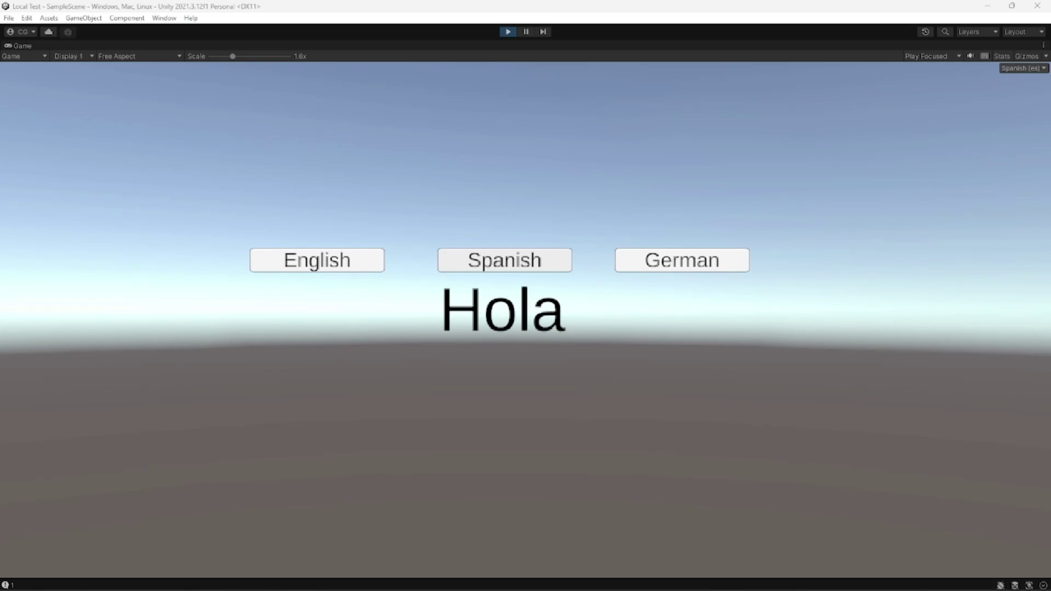
Test the language buttons in the running game by switching between Spanish, German and English
click(505, 260)
click(682, 260)
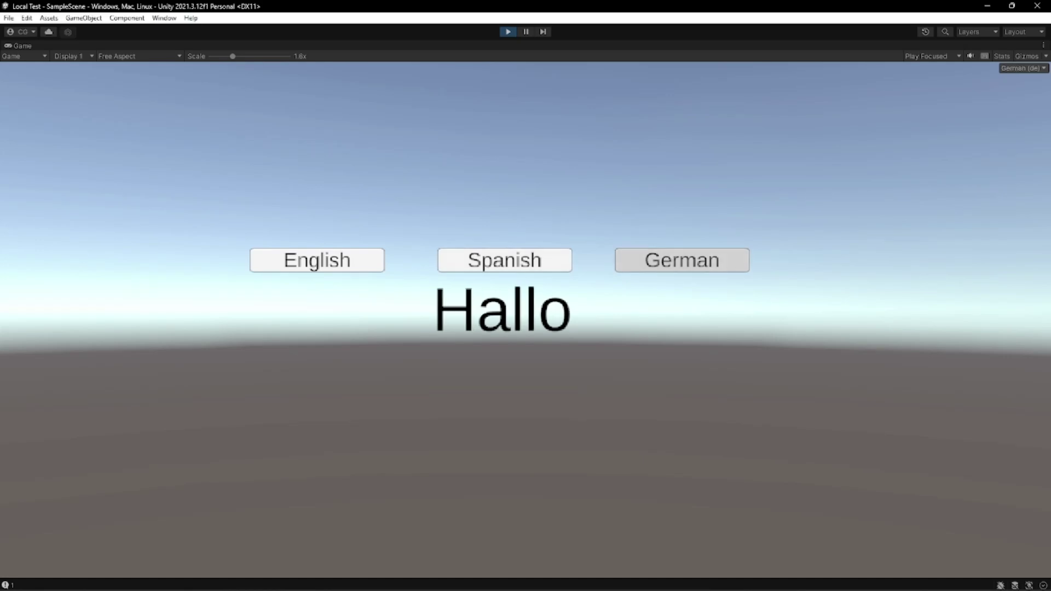
click(317, 260)
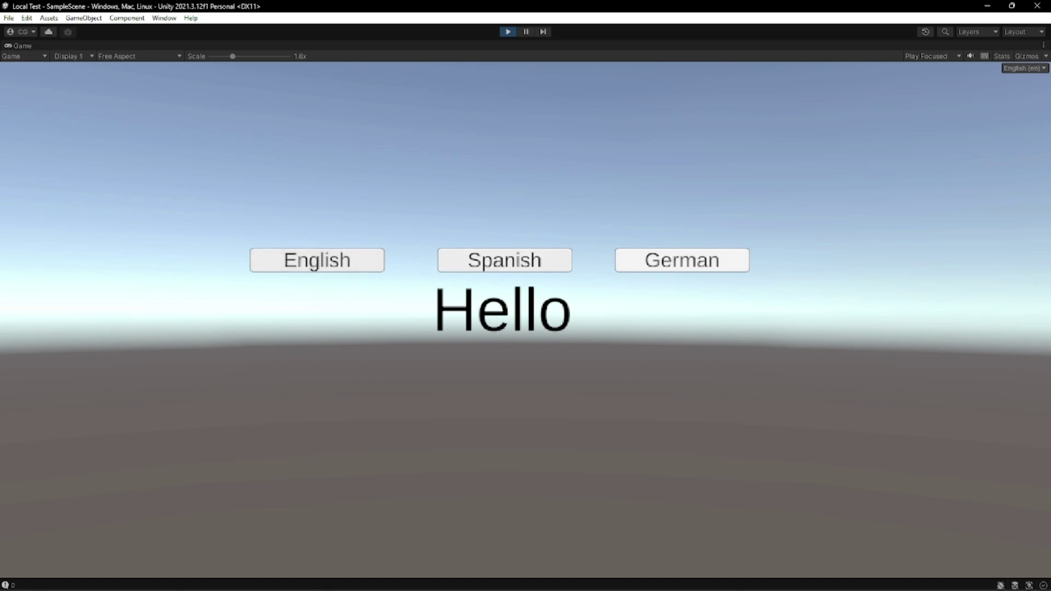
click(505, 260)
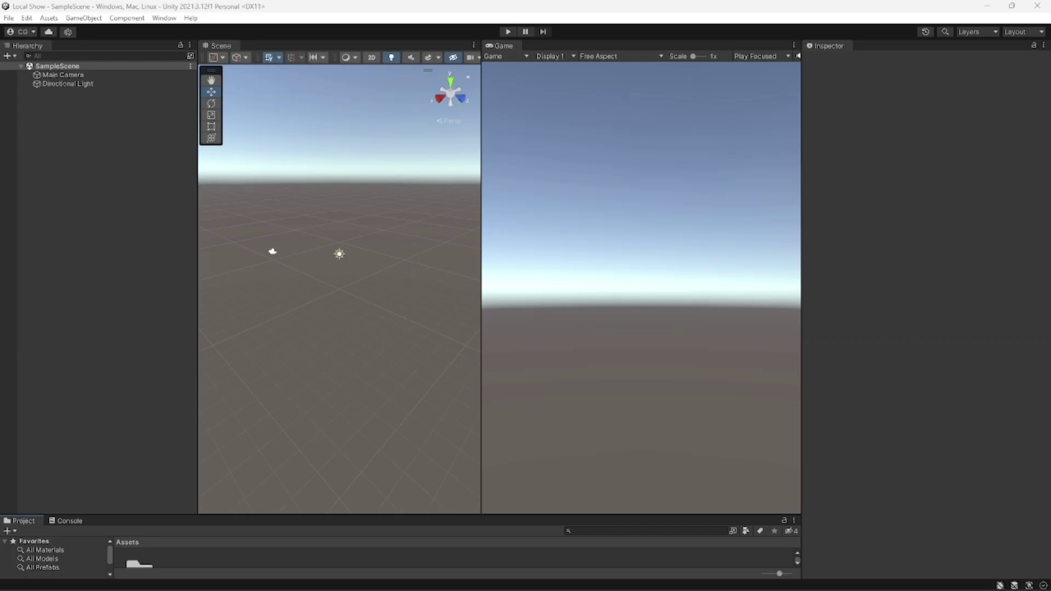
Install the Localization 1.3.2 package from the Unity Registry and close the Package Manager
click(98, 219)
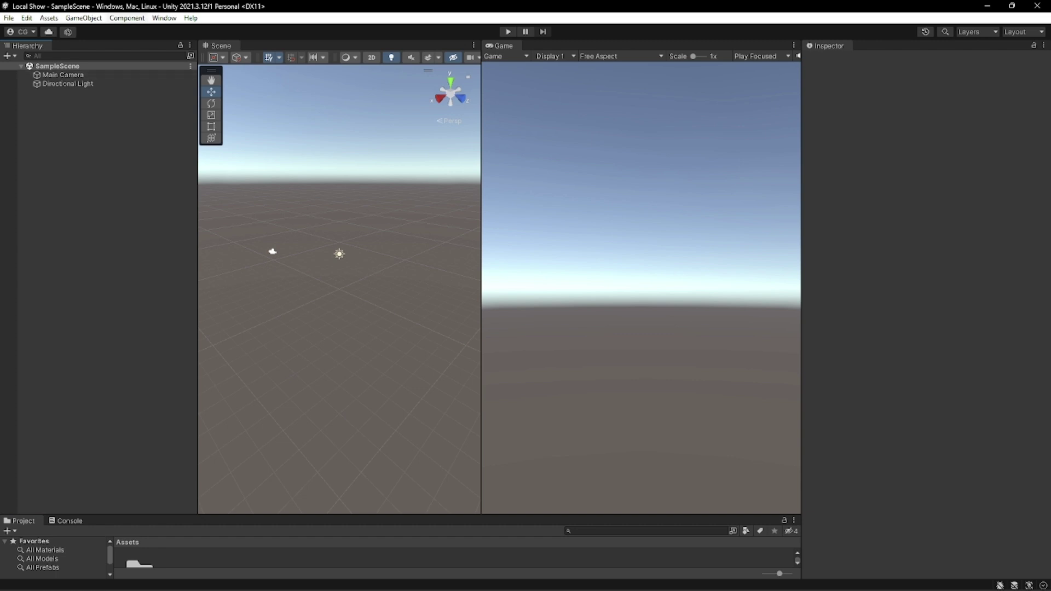
click(164, 18)
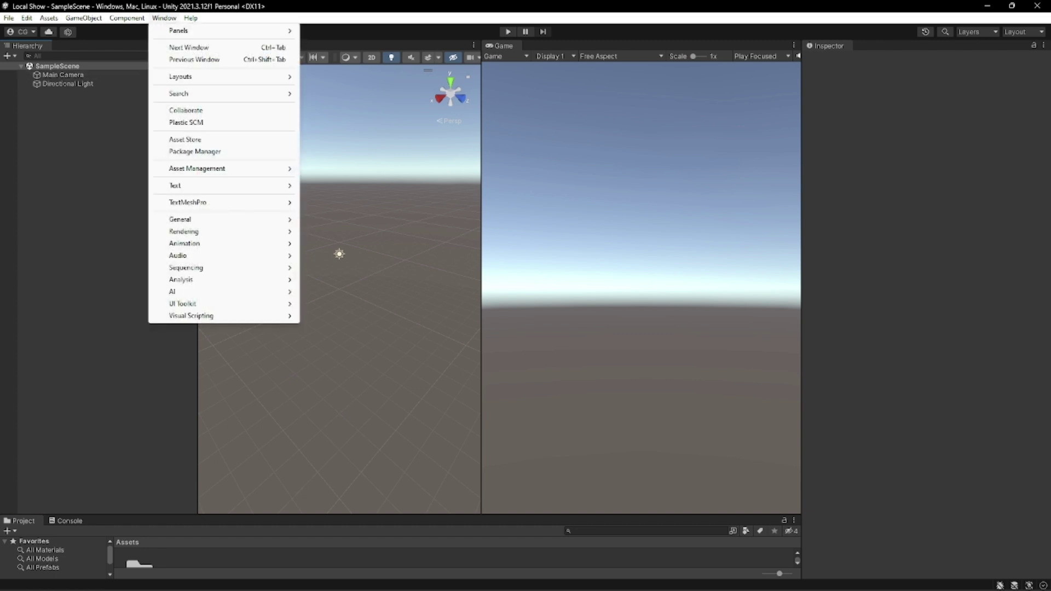
click(194, 152)
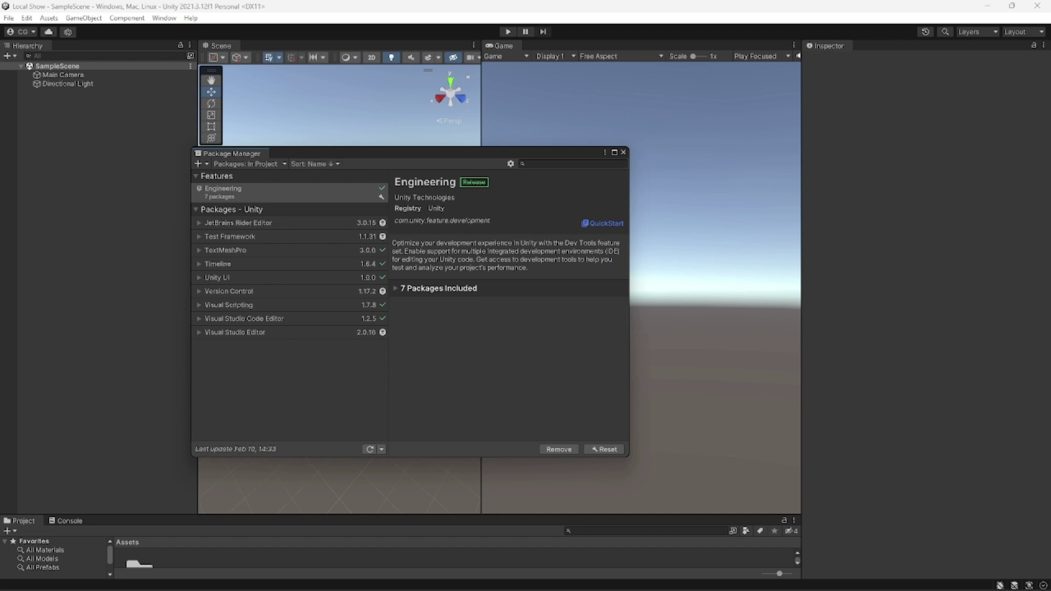
click(249, 164)
click(235, 172)
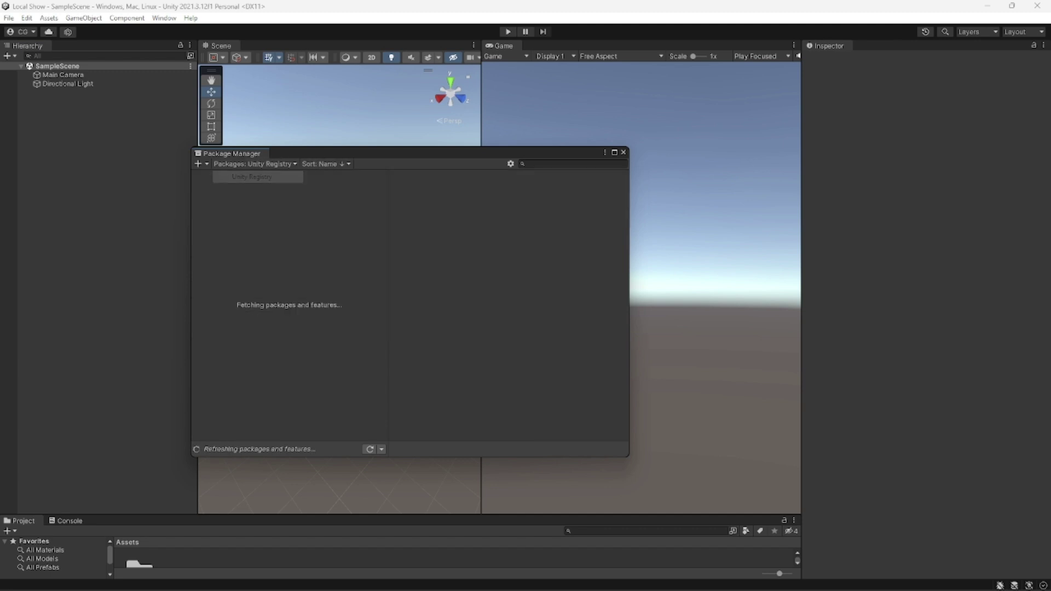
scroll(289, 305, down, 10)
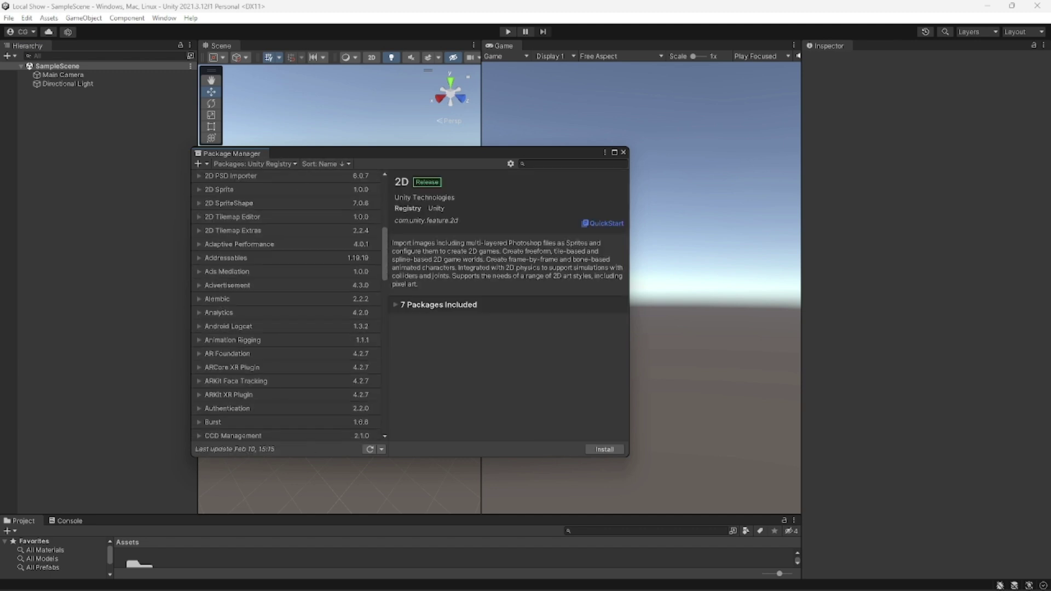
scroll(290, 305, down, 3)
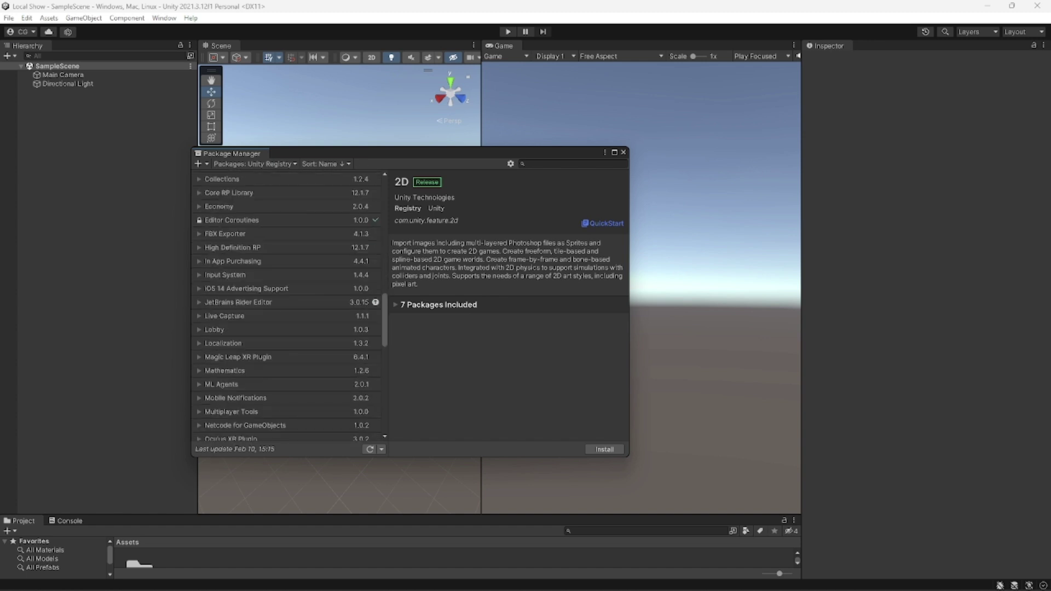
click(375, 343)
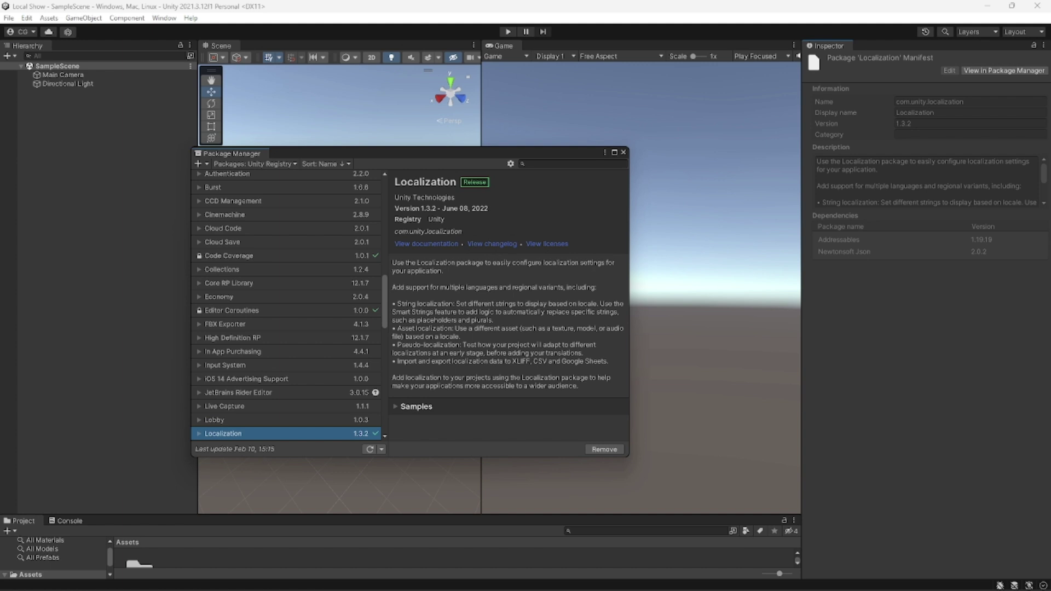
click(623, 153)
Create an empty GameObject in the scene and add a new script named Con to it
right_click(63, 152)
click(82, 288)
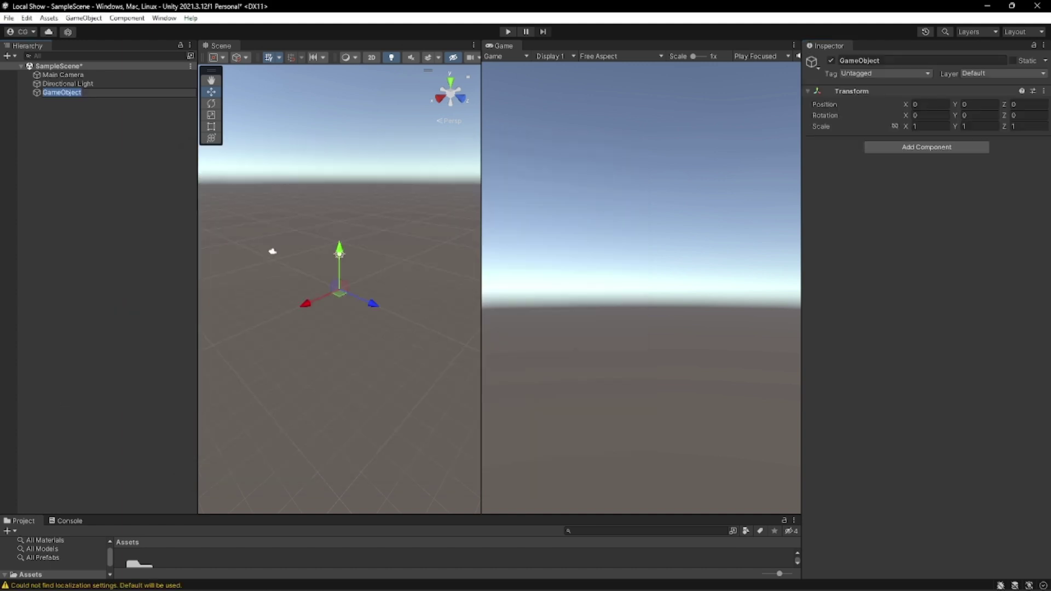
click(926, 147)
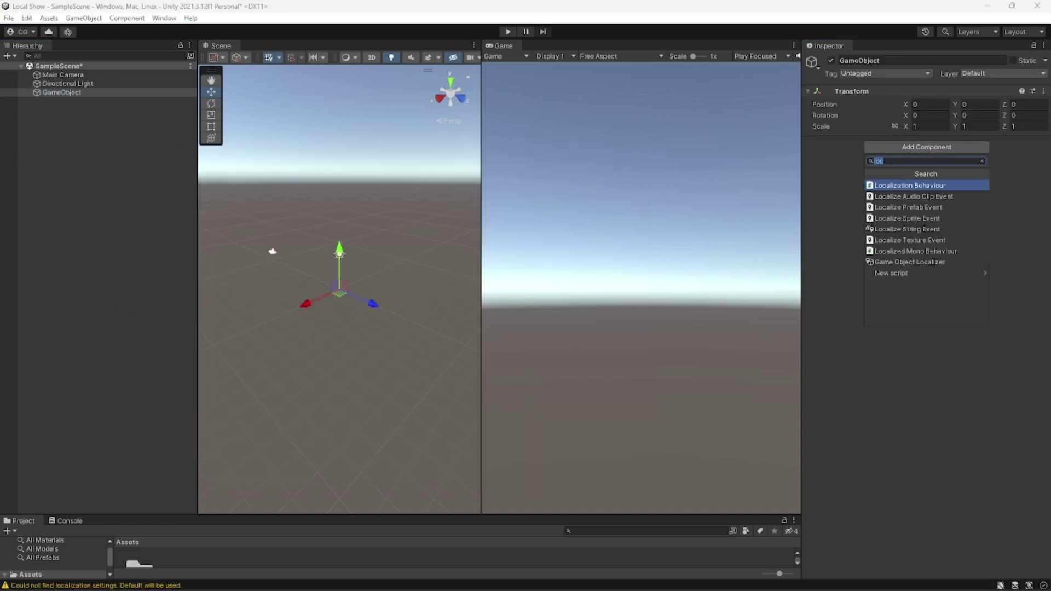
text(Con)
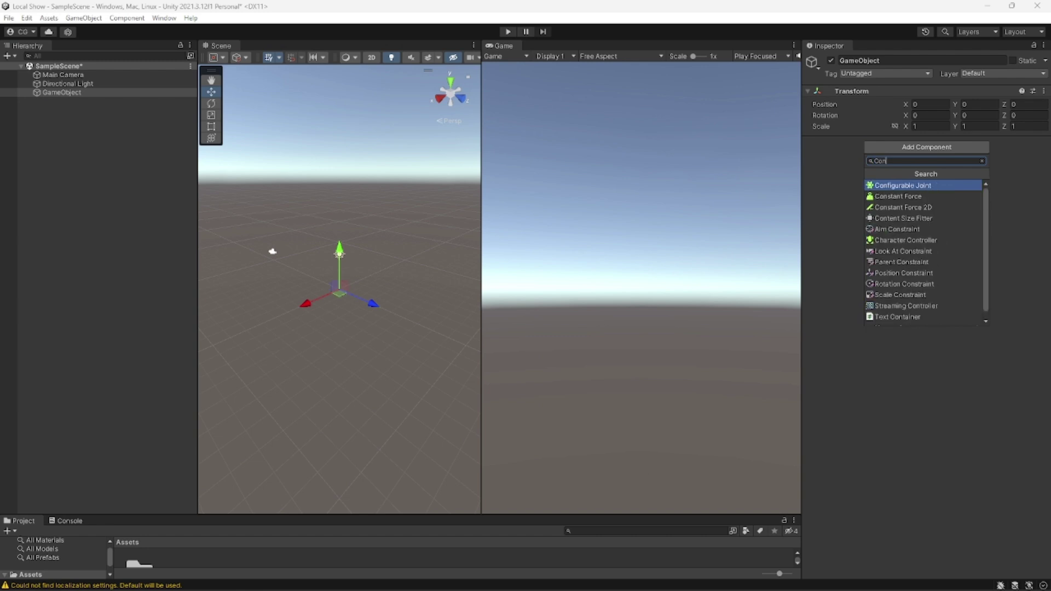
scroll(923, 316, down, 2)
click(922, 320)
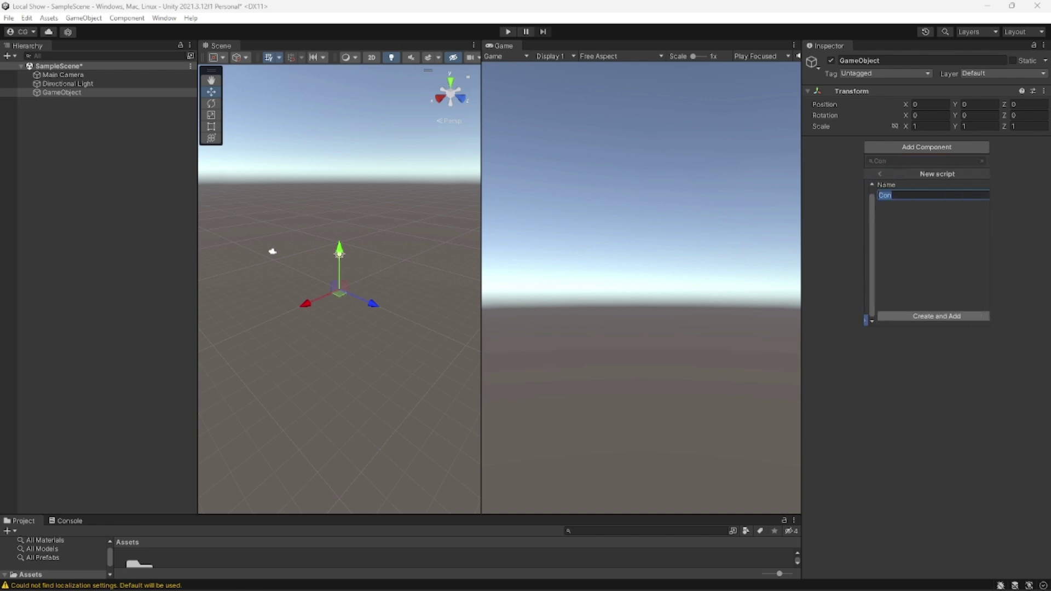
key(Return)
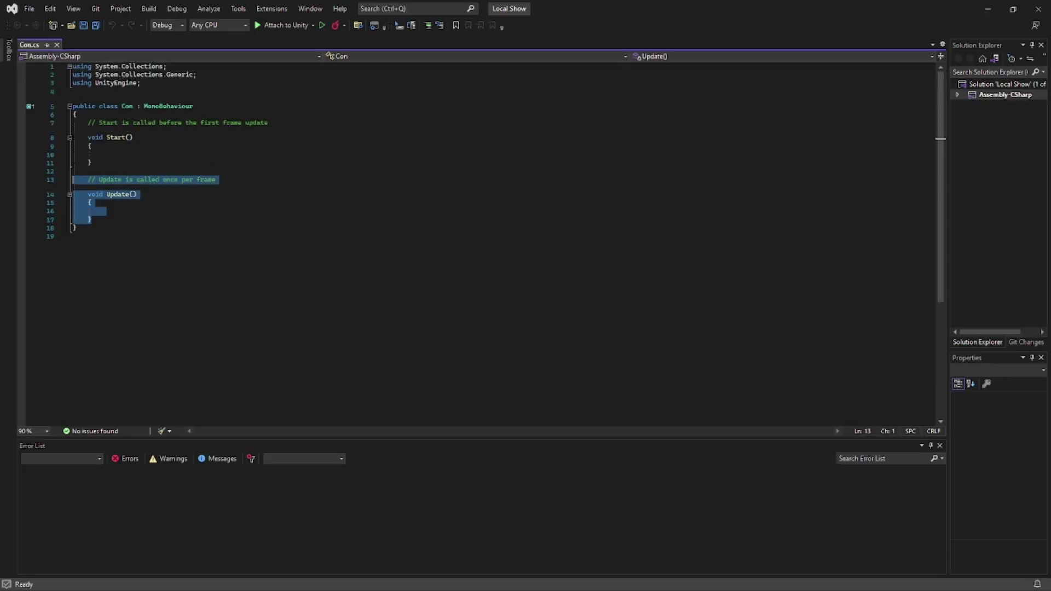
Replace the Update method in Con.cs with an empty public void ChangLang(int lang) method, save the script and return to Unity
key(Delete)
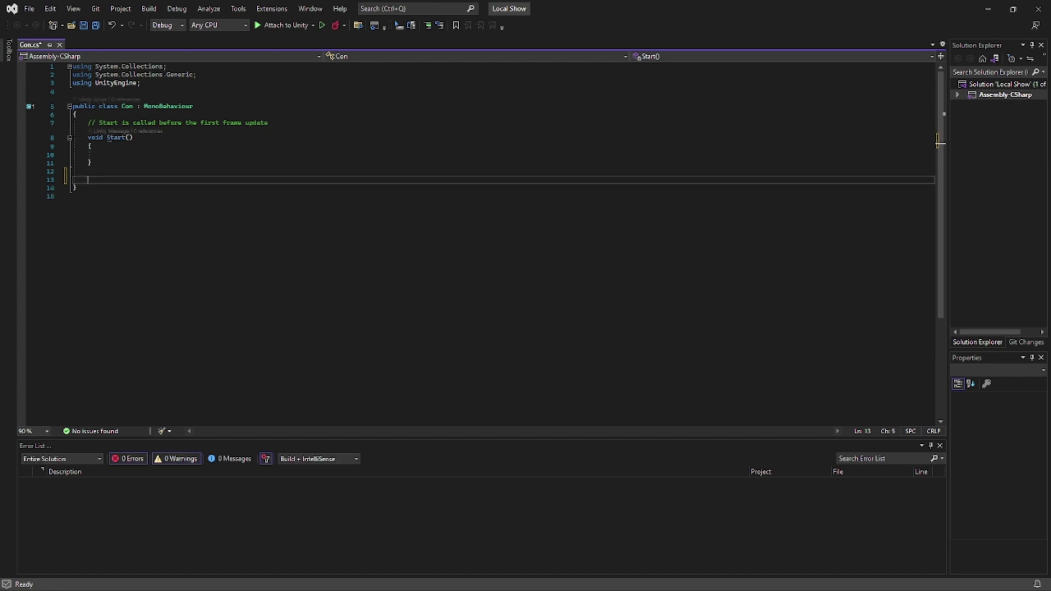
text(public)
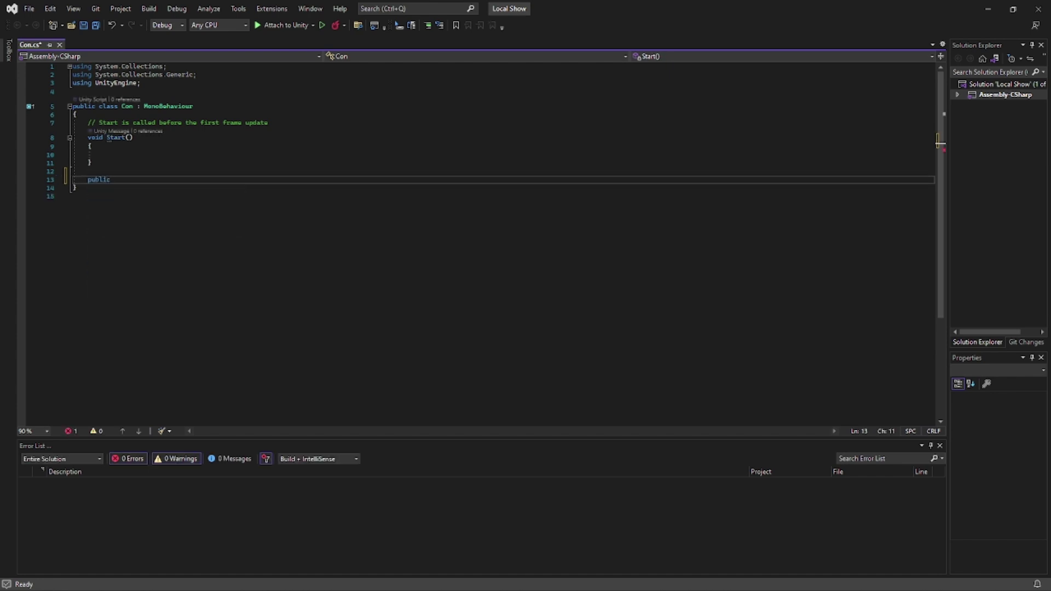
text( void C)
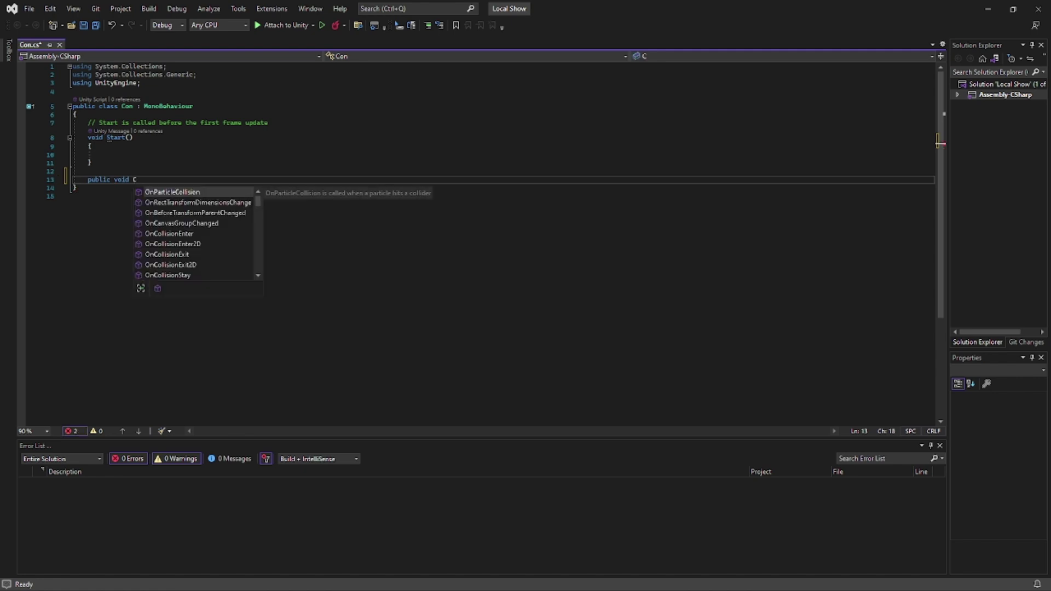
text(hangLang)
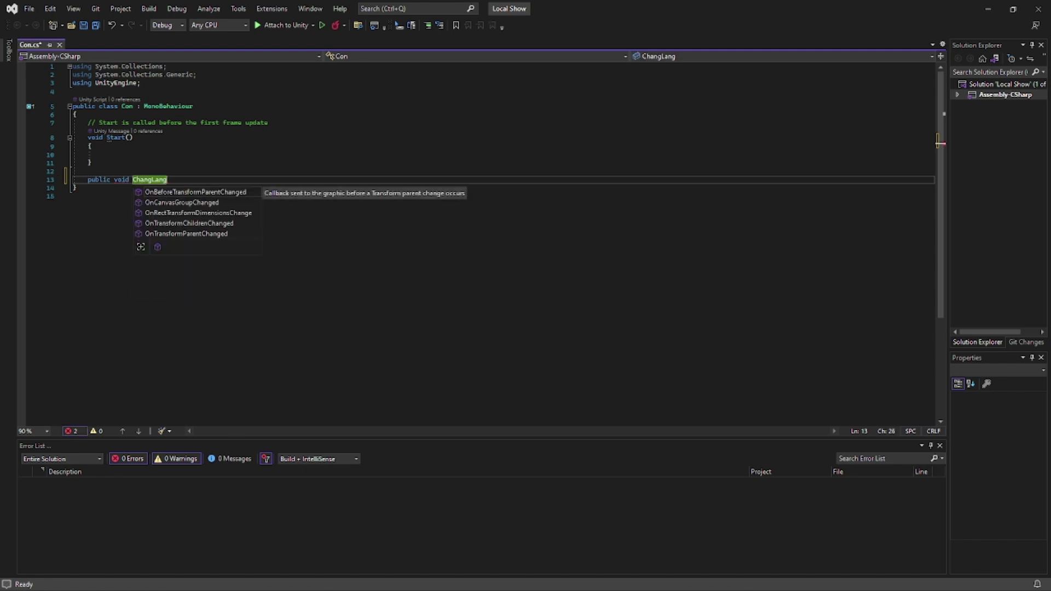
text((int )
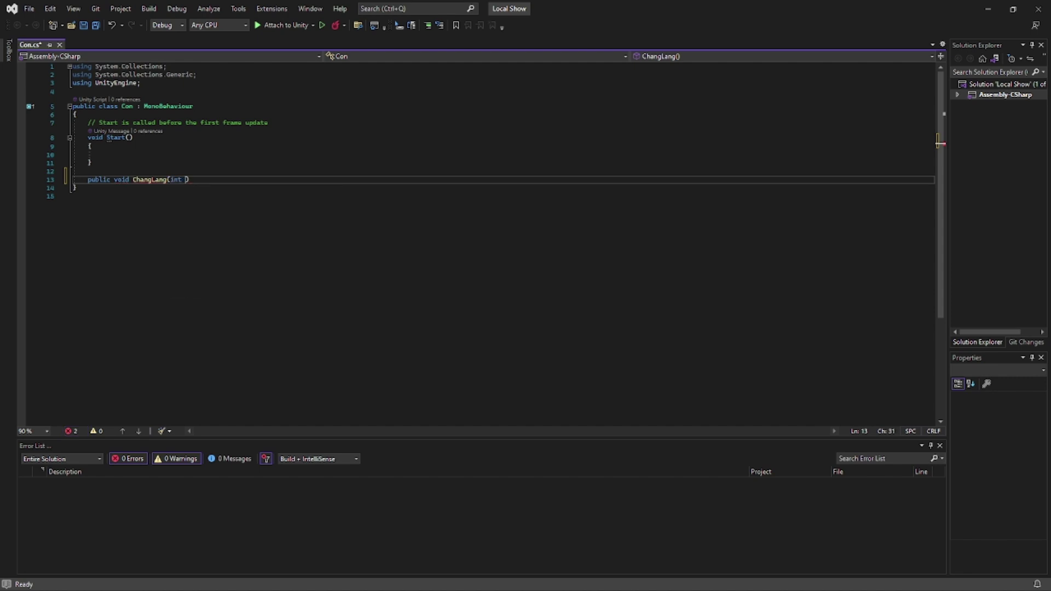
text(l)
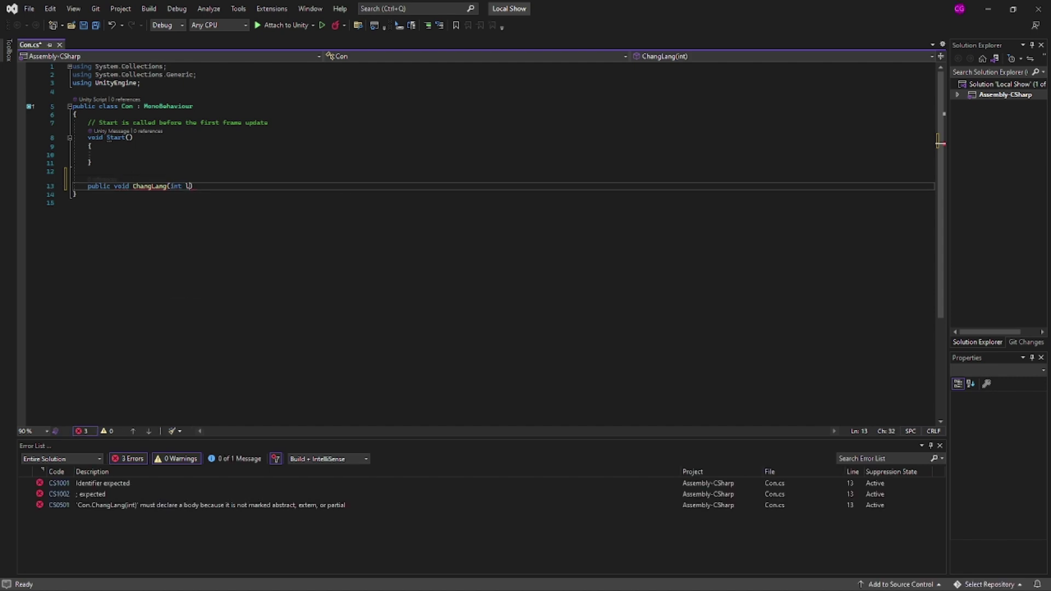
text(ang))
key(Return)
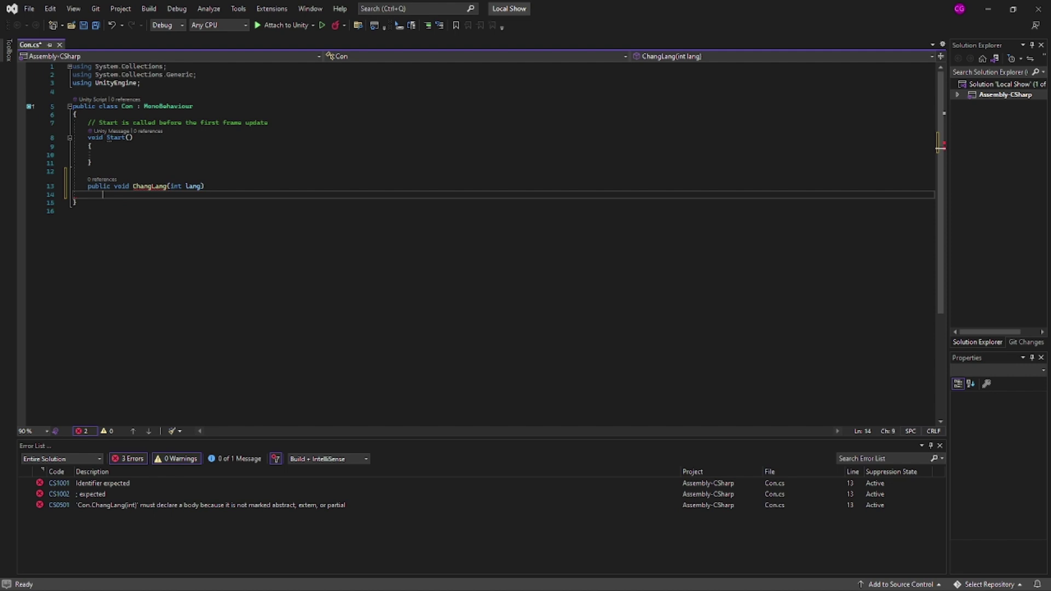
text({)
key(Return)
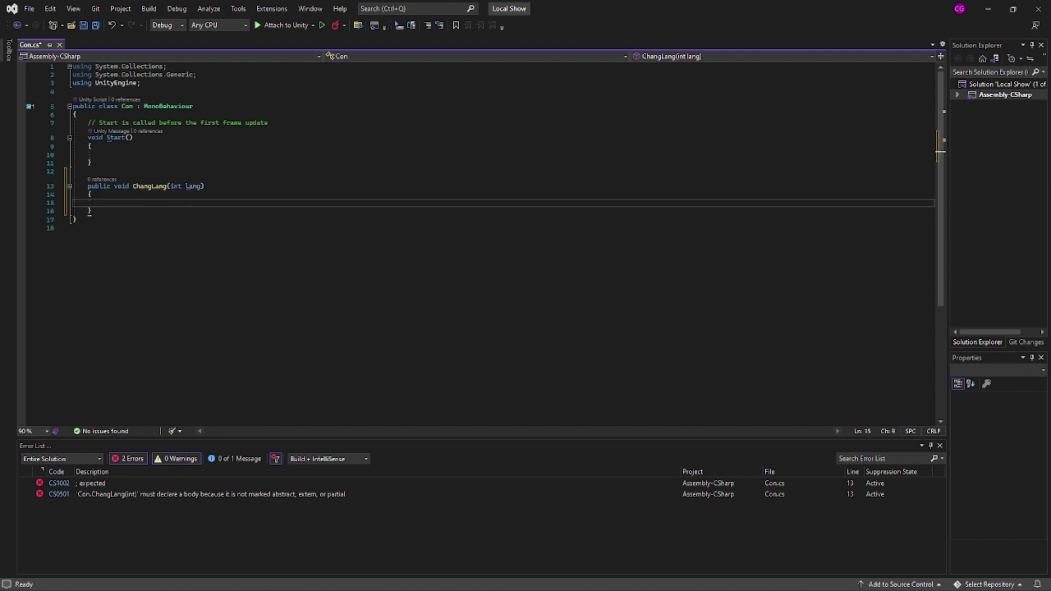
click(84, 26)
click(988, 9)
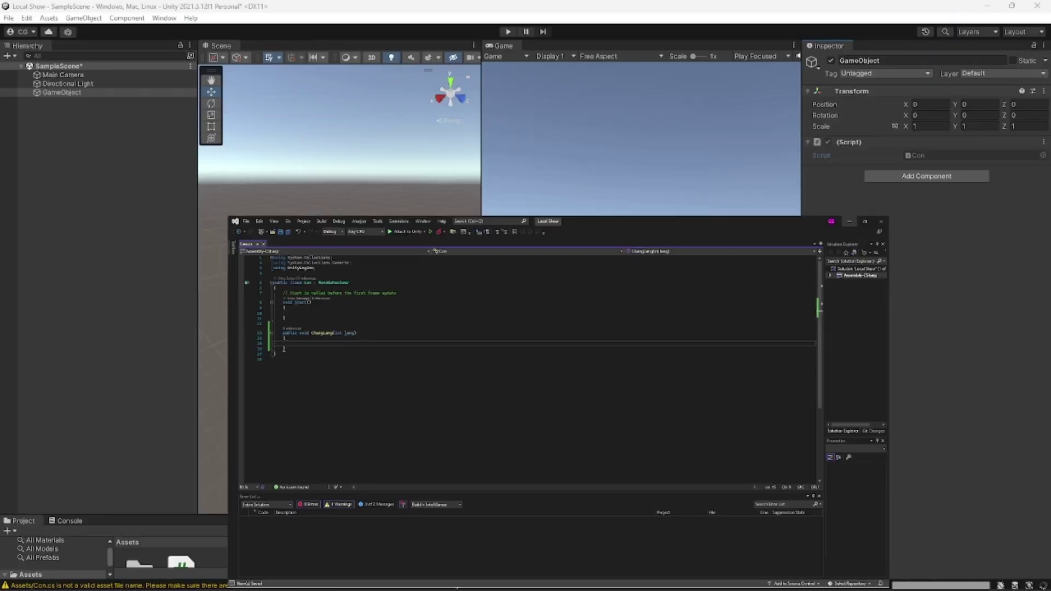
Add a TextMeshPro text element on a UI canvas in the scene
right_click(71, 122)
mouse_move(137, 329)
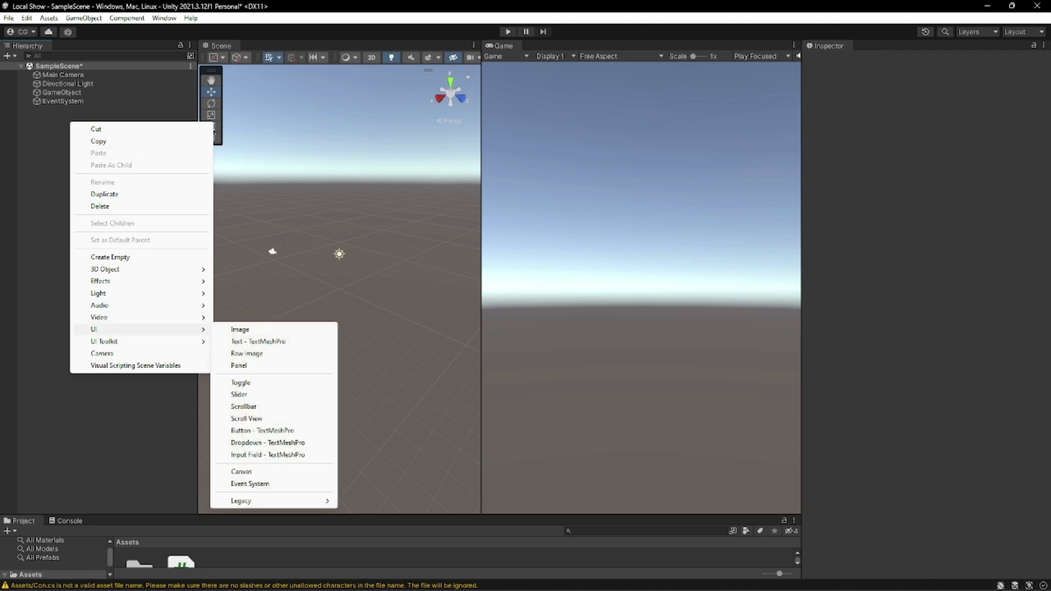
click(258, 342)
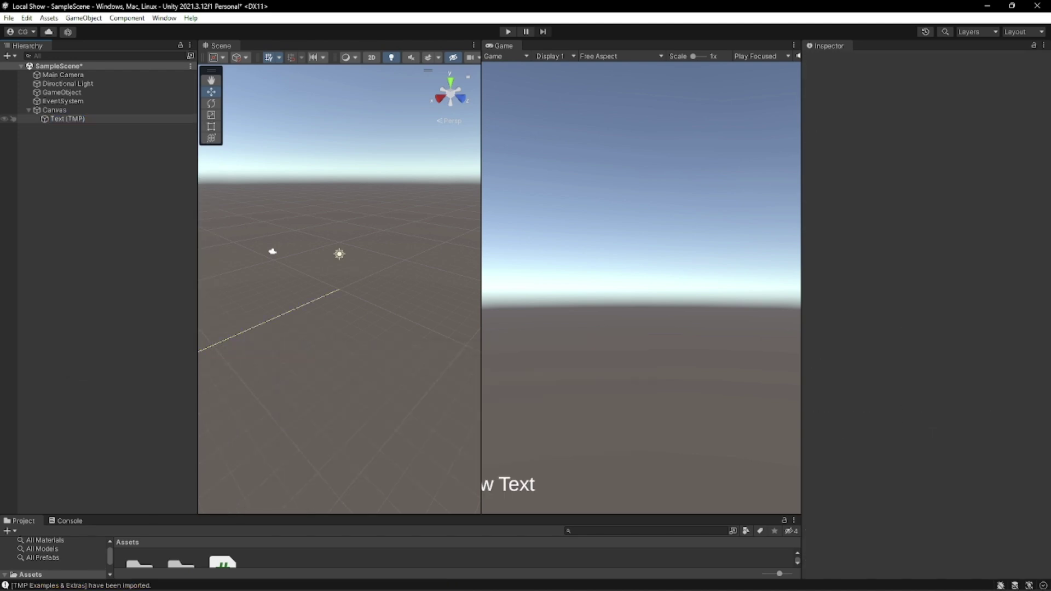
Place the text element at position 0, 0 with centred alignment, font size 61.62 and width 532.2
click(68, 119)
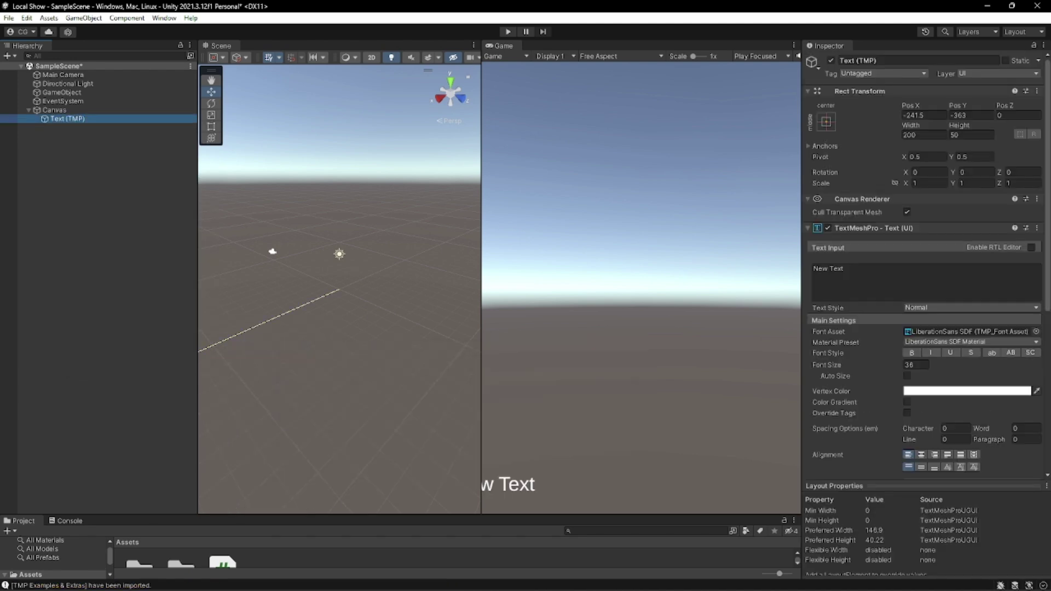
click(881, 278)
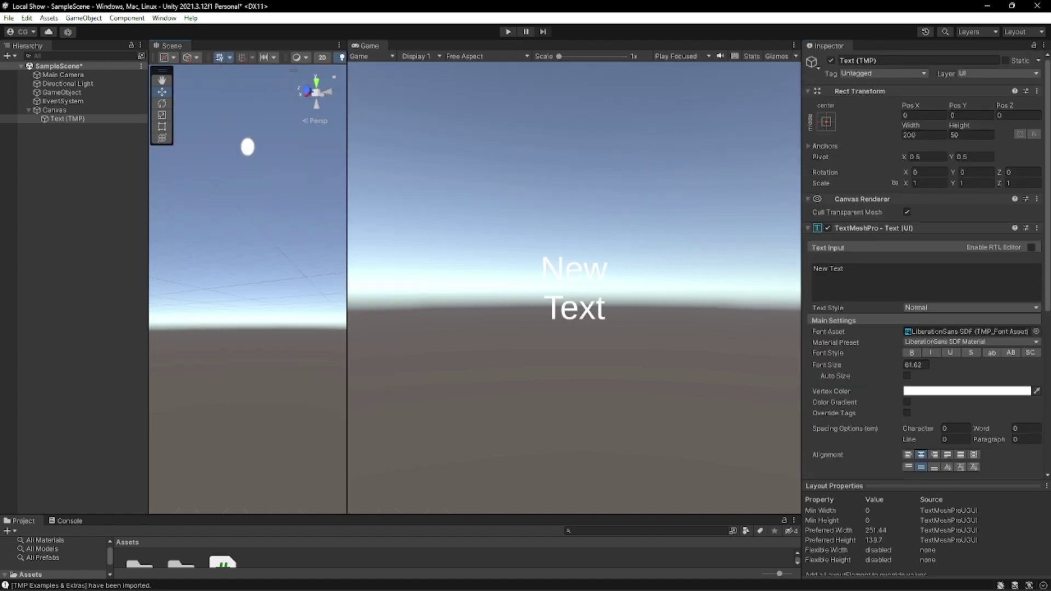
drag(911, 126, 1040, 126)
Set the text element's vertex color to black (000000)
scroll(924, 268, down, 1)
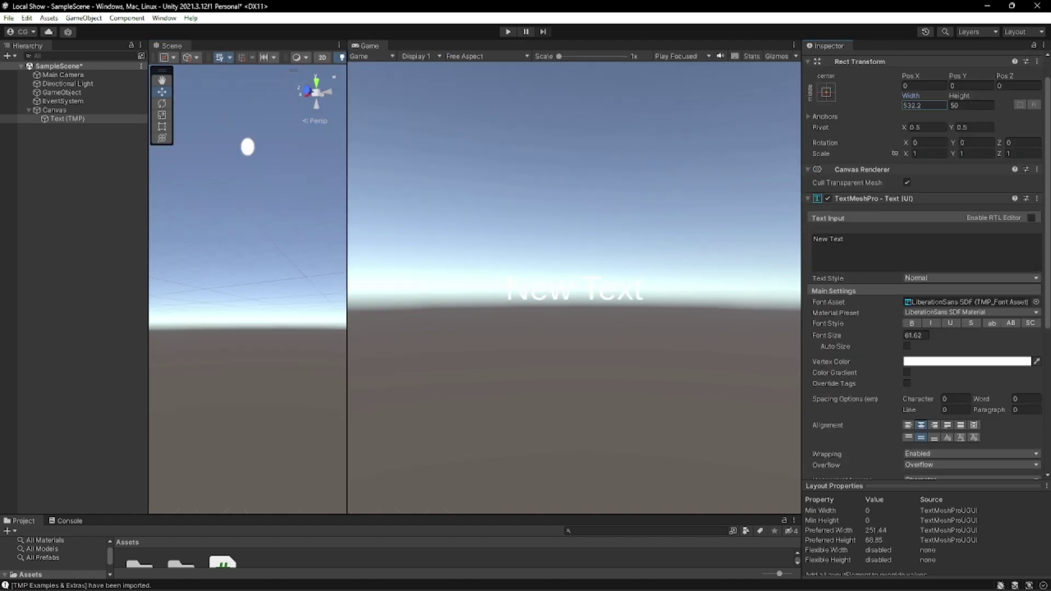
click(967, 362)
drag(963, 428, 952, 441)
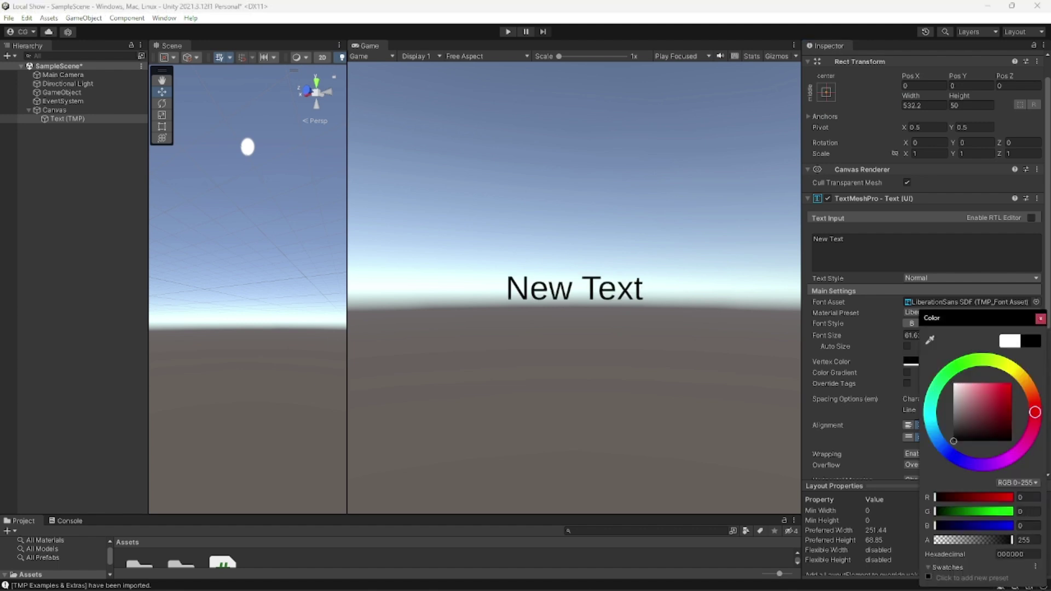
click(1041, 318)
click(77, 164)
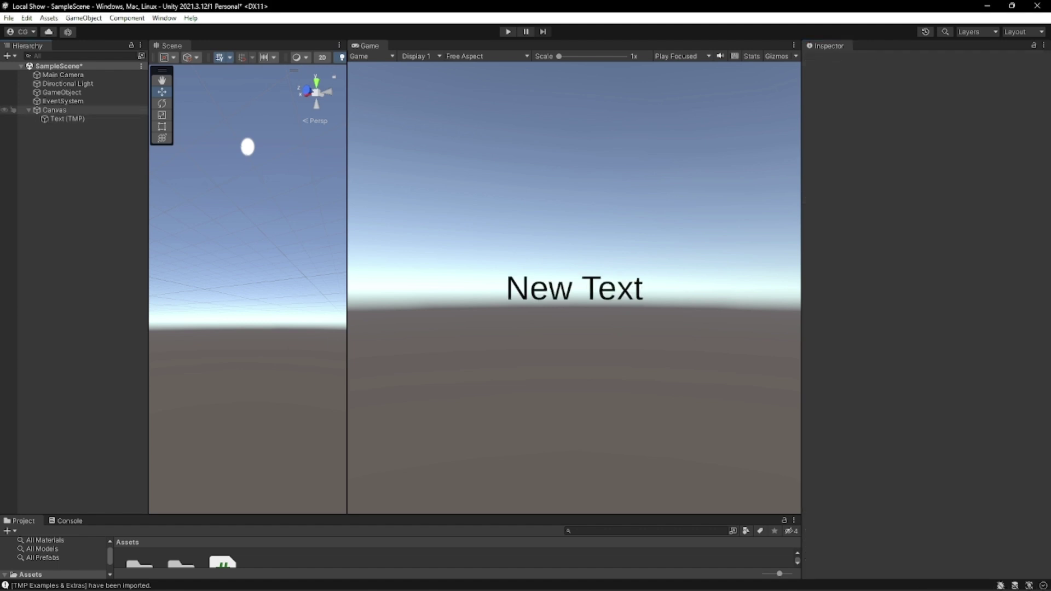
Add a TextMeshPro button to the Canvas and move it up to about Pos Y 57.9, above the text
right_click(58, 112)
mouse_move(131, 332)
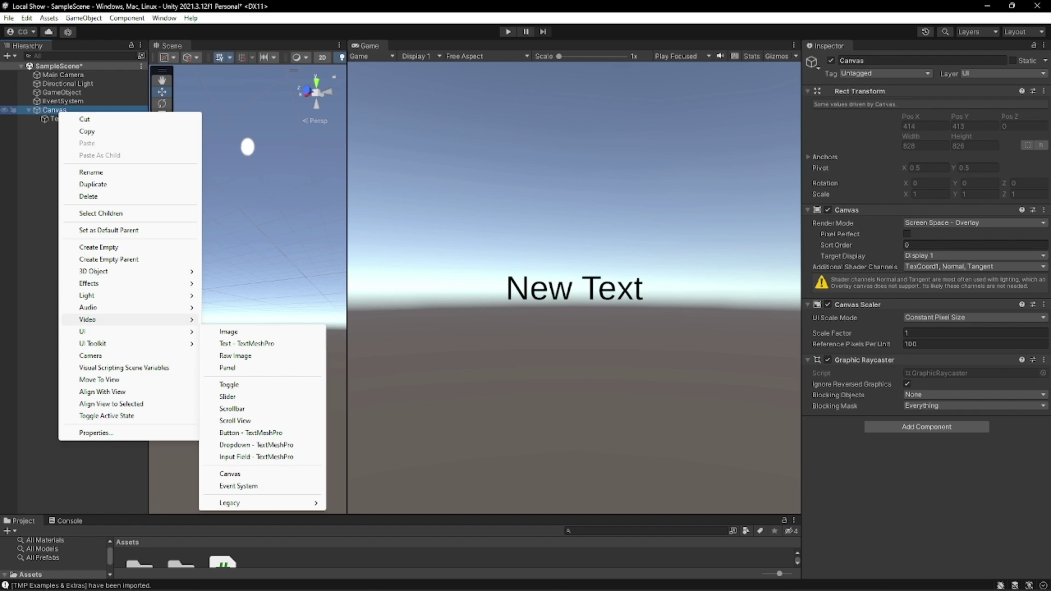
click(250, 432)
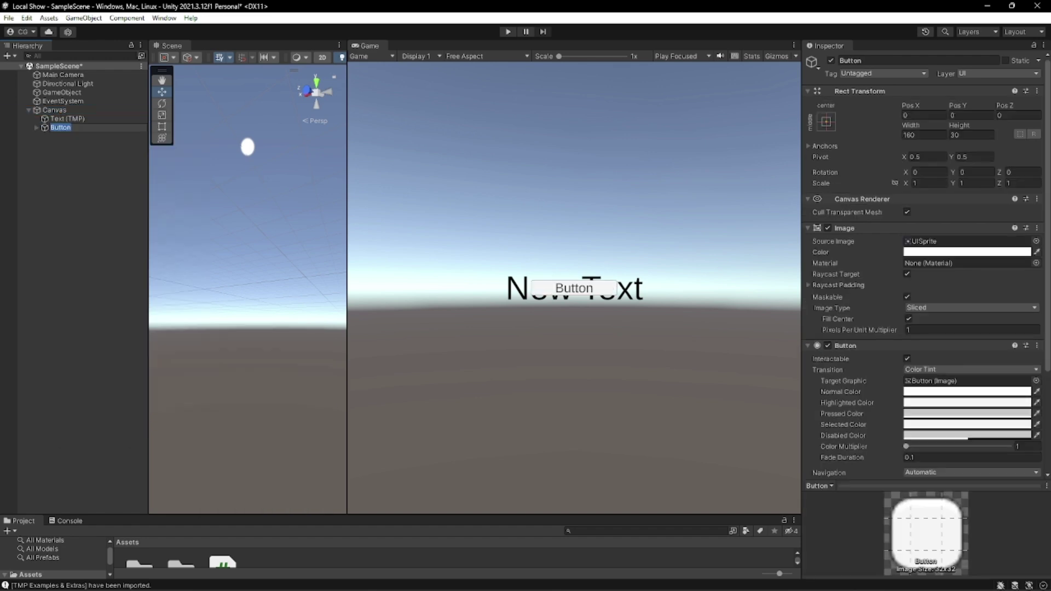
key(Return)
double_click(61, 127)
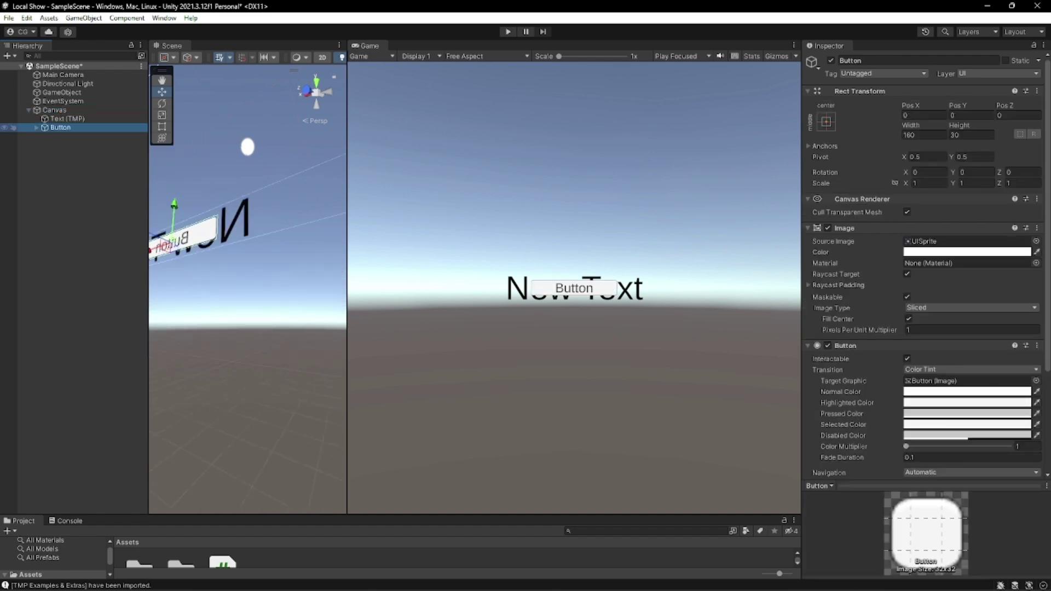
drag(248, 249, 247, 188)
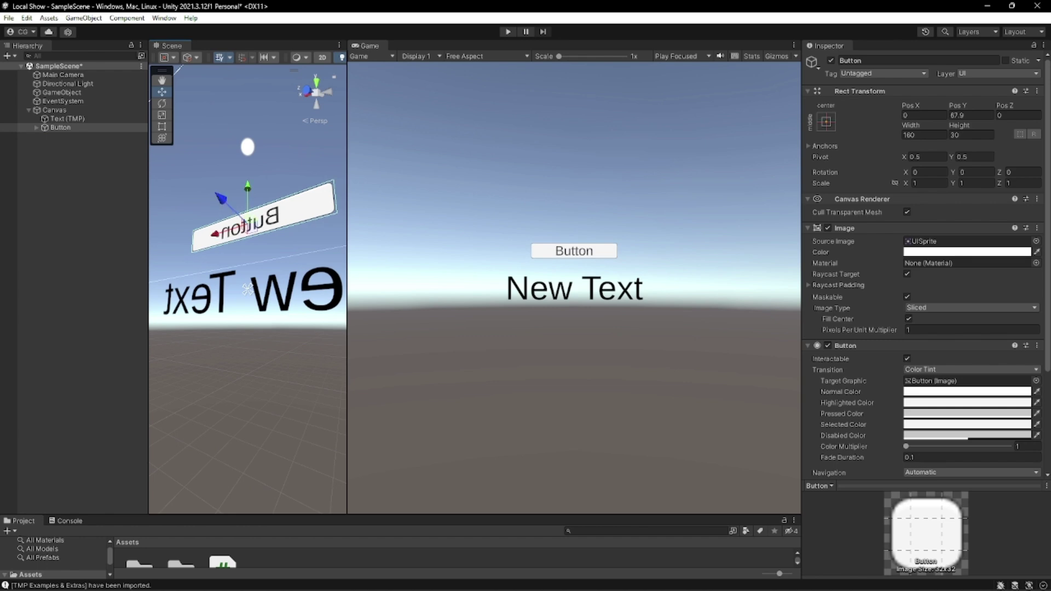
Change the label text of the new button on the Canvas to "English"
scroll(925, 274, down, 5)
click(36, 127)
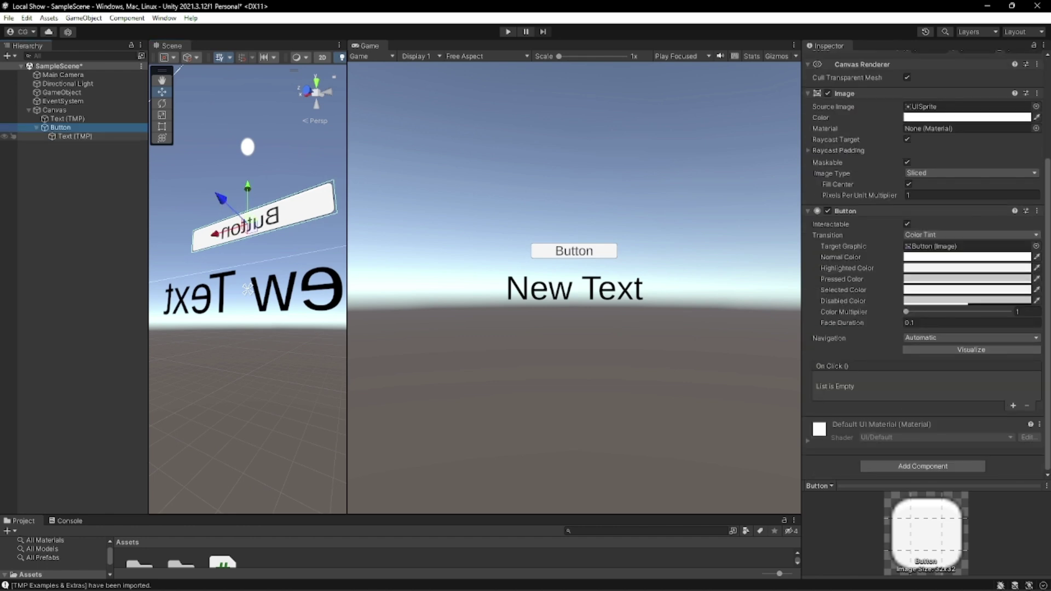
click(74, 137)
click(887, 144)
text(English)
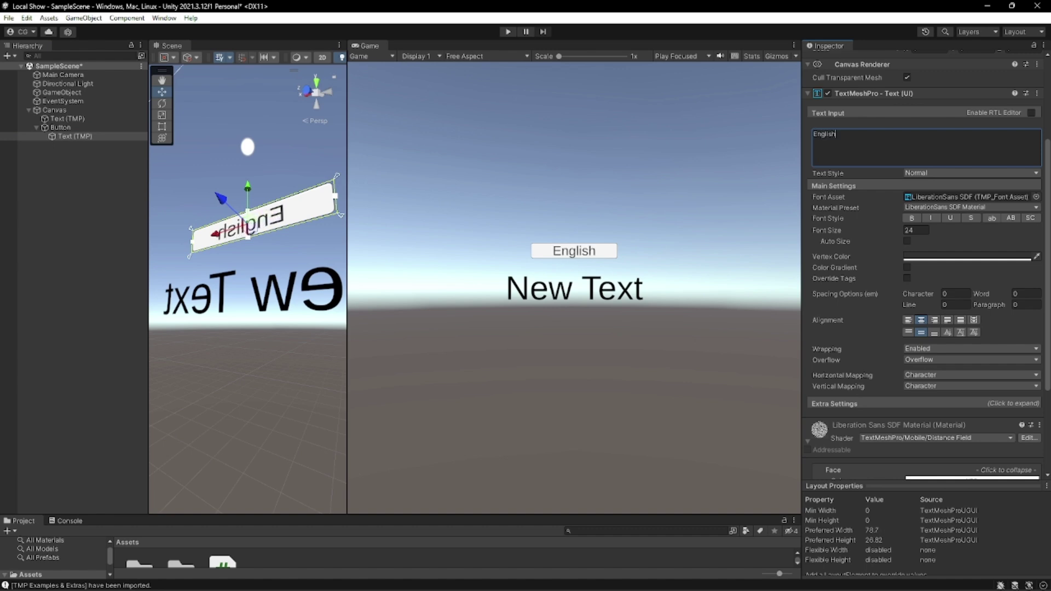
Add an On Click event to the English button that calls Con.ChangLang on the GameObject with argument 0
click(60, 127)
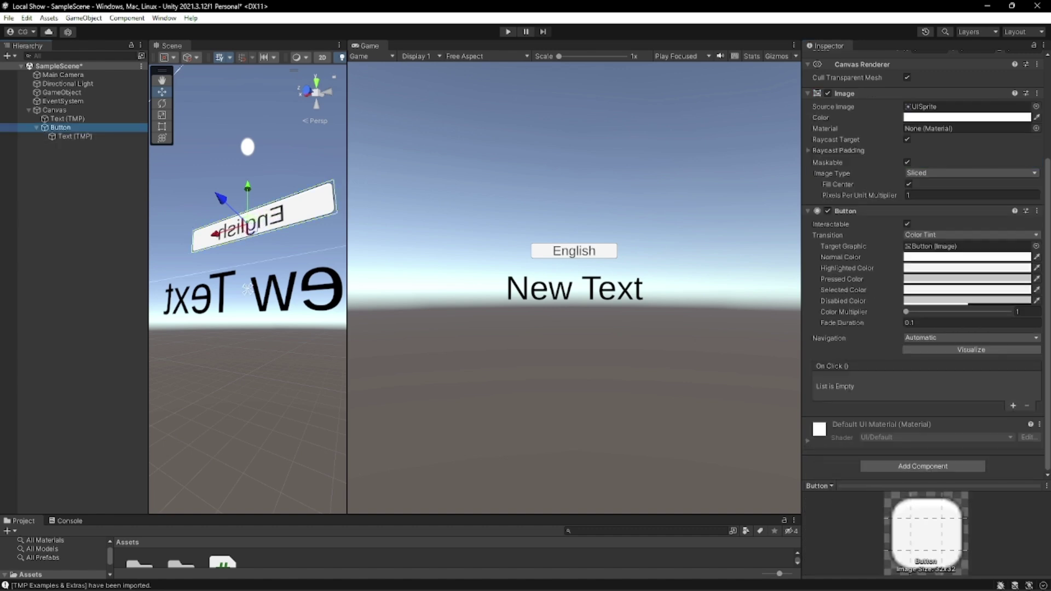
click(1013, 405)
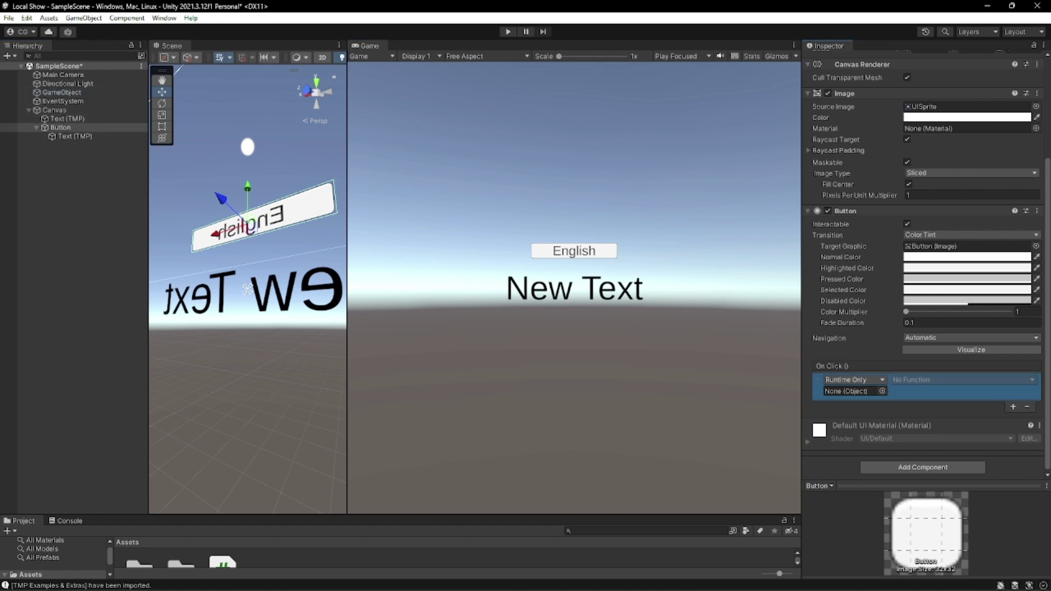
drag(61, 93, 852, 390)
click(962, 379)
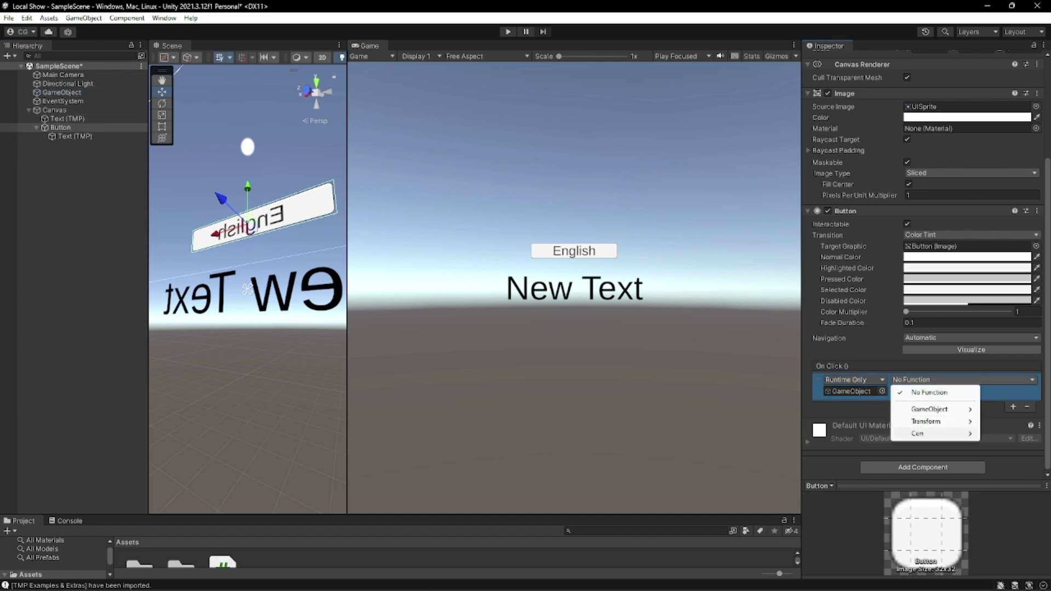
mouse_move(925, 434)
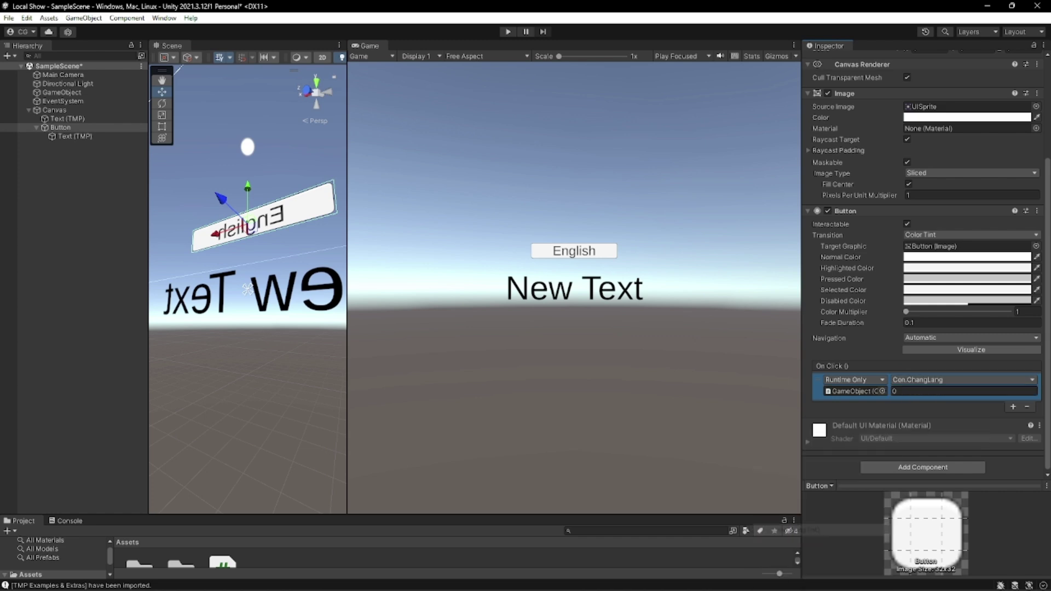
click(795, 529)
Rename the GameObject that holds the Con script to "Con"
right_click(76, 92)
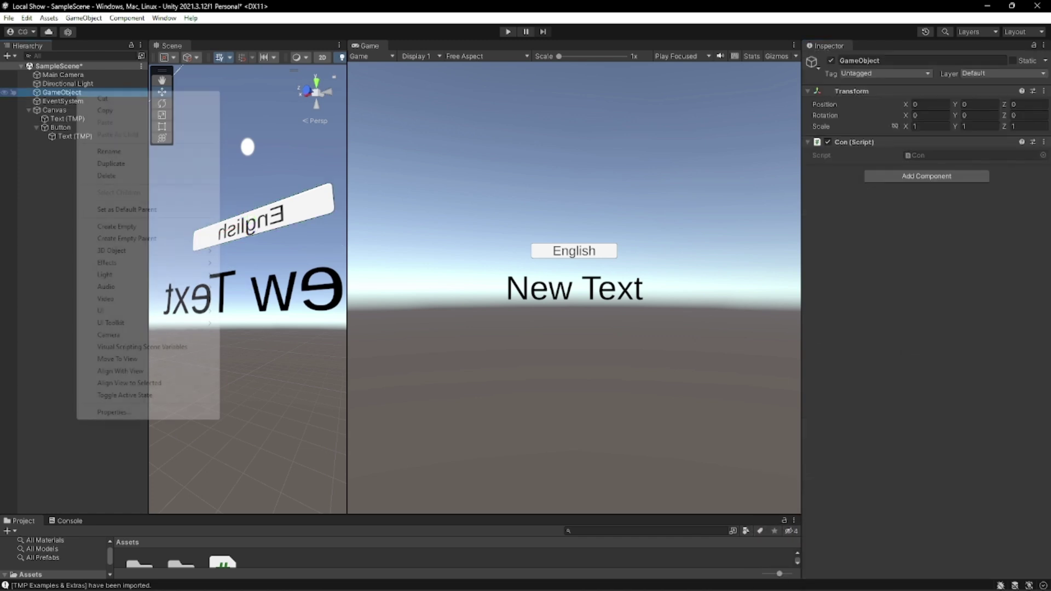
click(109, 151)
text(C)
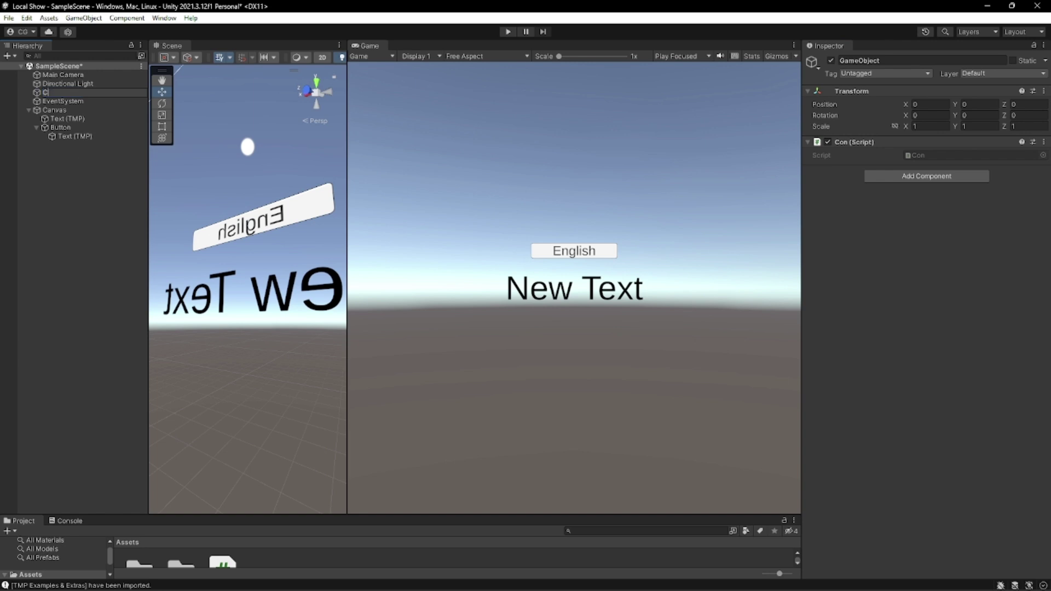
text(on)
key(Return)
Duplicate the English button twice and move the second copy to the right of the original along X
click(61, 127)
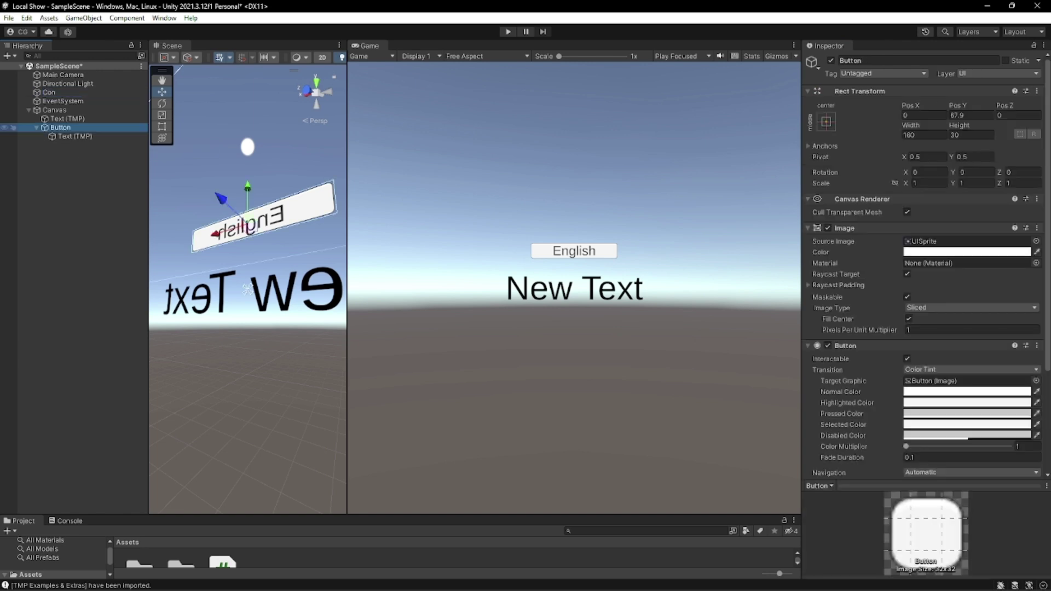
key(ctrl+d)
key(ctrl+d)
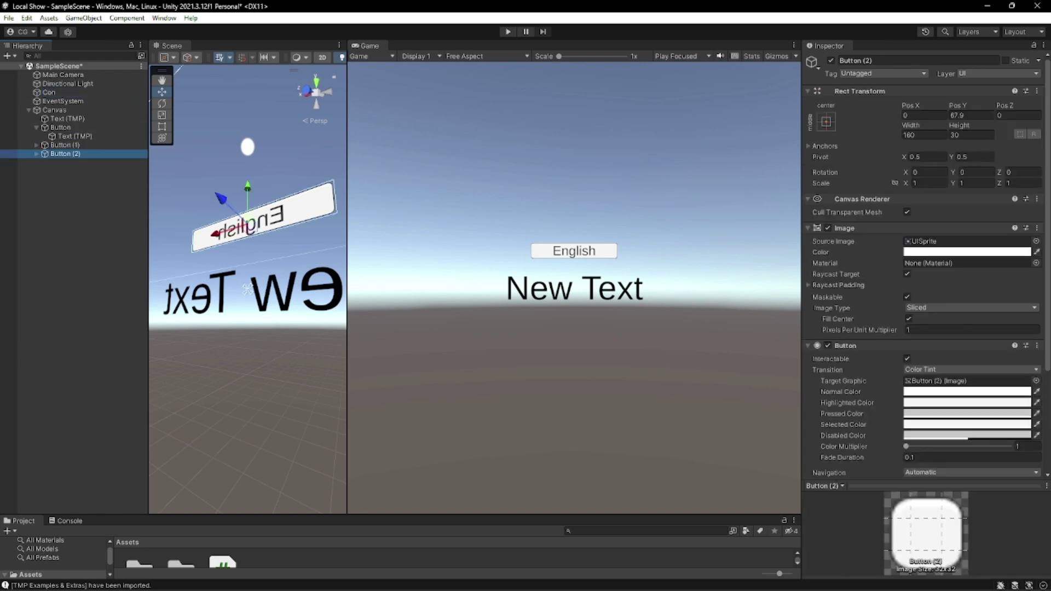
right_drag(246, 247, 156, 247)
key(f)
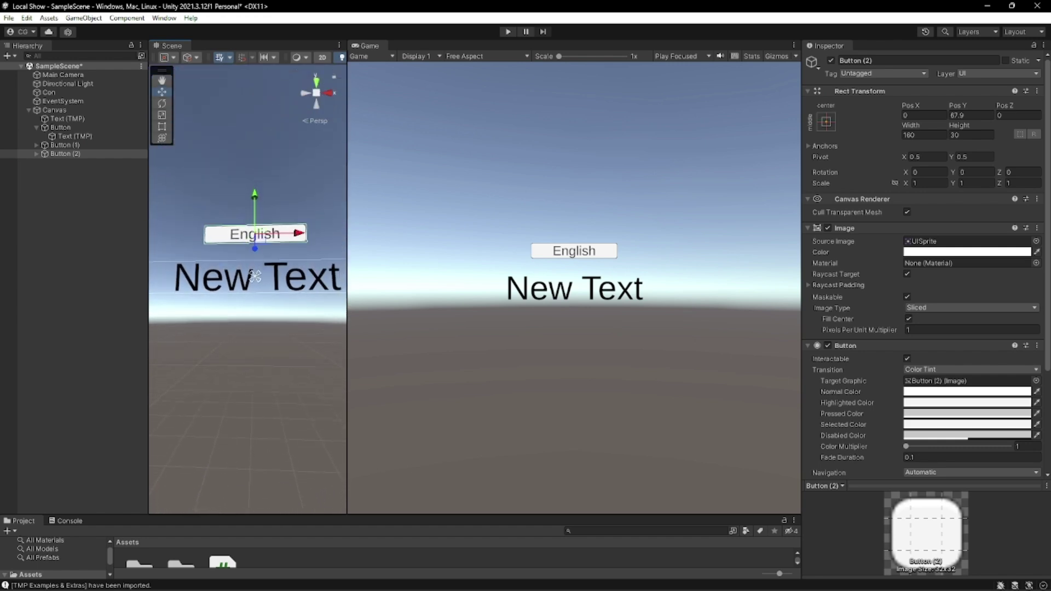
drag(287, 235, 390, 236)
Move the original English button left to about Pos X -164.5, leaving the first copy in the middle
click(64, 145)
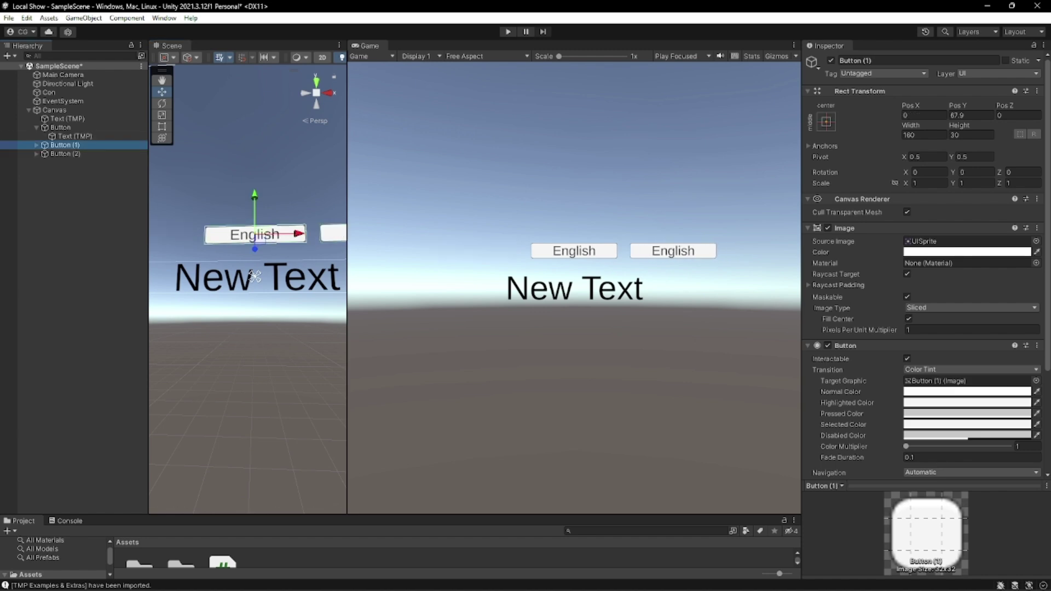
click(60, 128)
drag(297, 234, 193, 236)
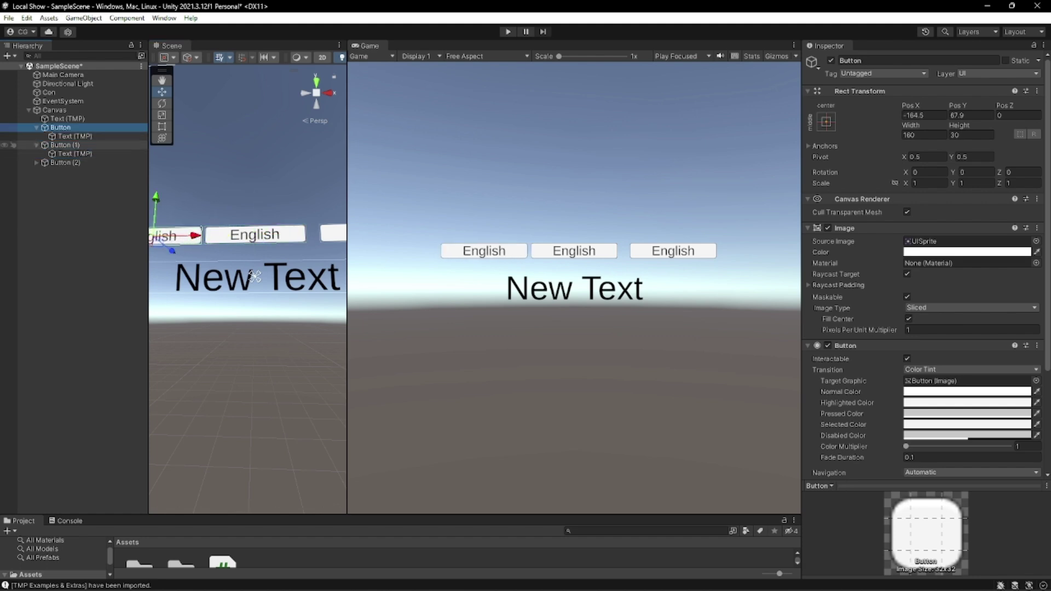
Change the middle button's label to "Spanish" and the right button's label to "German"
click(254, 236)
text(Spanis)
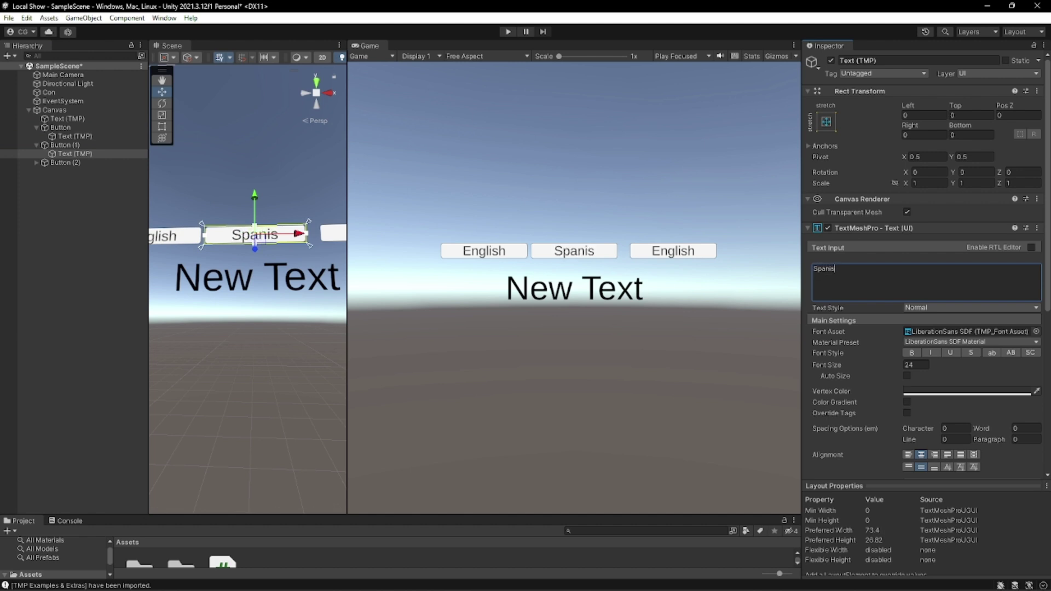
text(h)
click(36, 163)
click(75, 171)
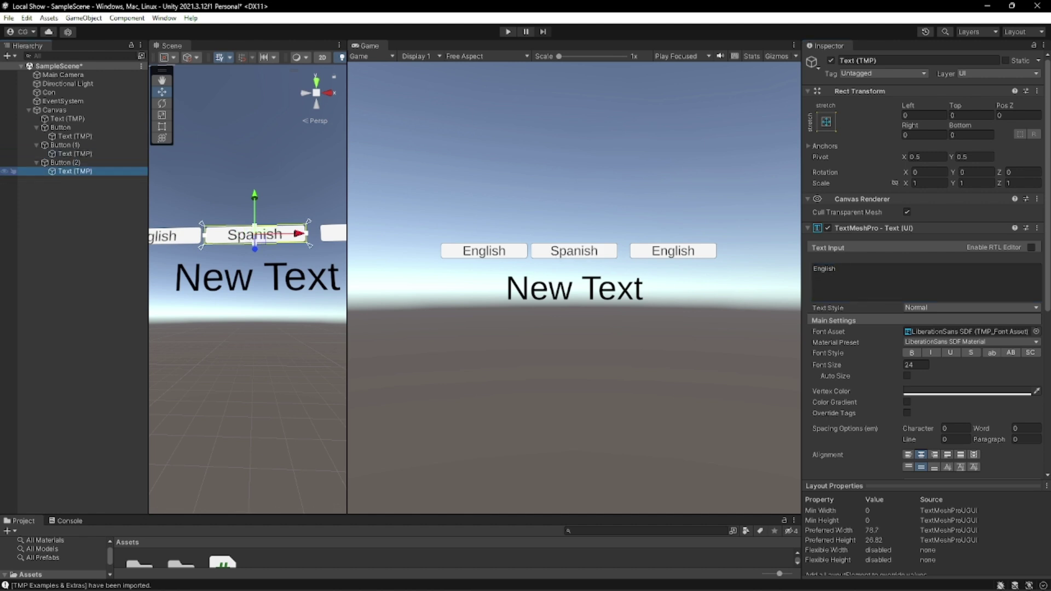
click(897, 279)
text(German)
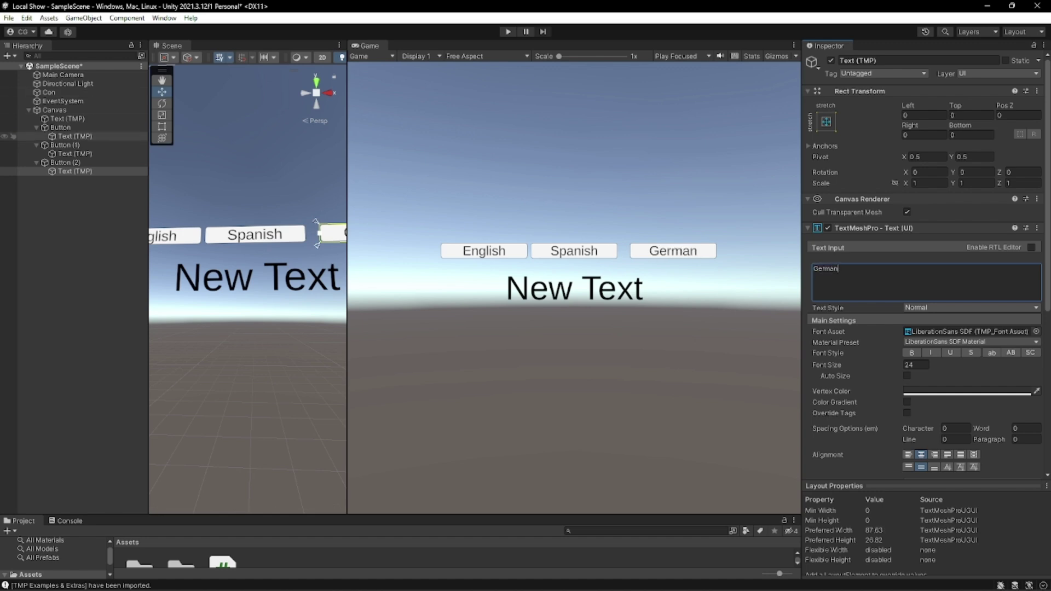
Set the Spanish button's ChangLang argument to 1 and open the German button's ChangLang argument for editing
click(65, 145)
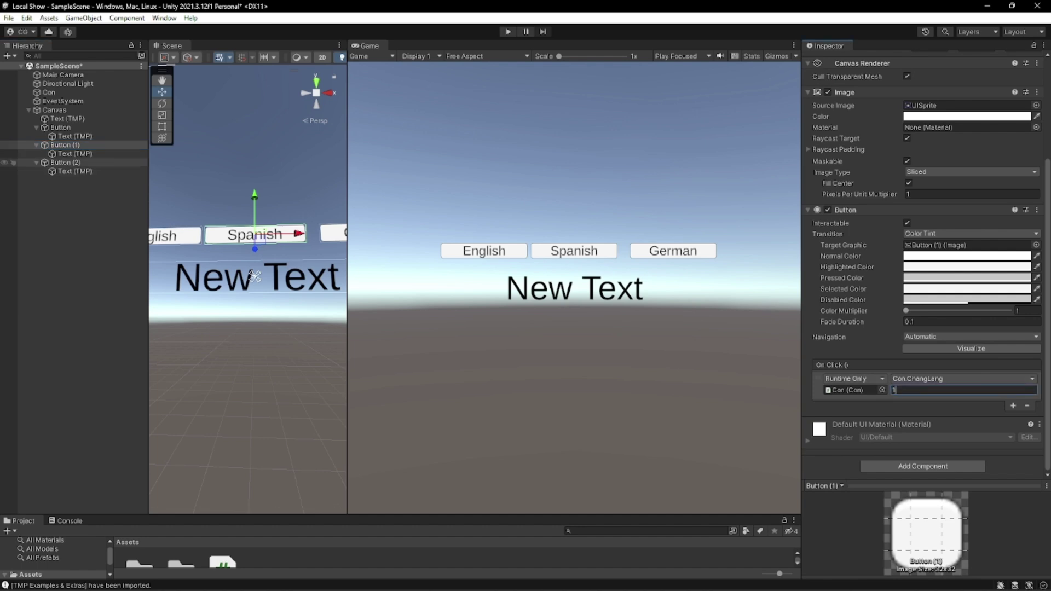
click(66, 163)
click(962, 390)
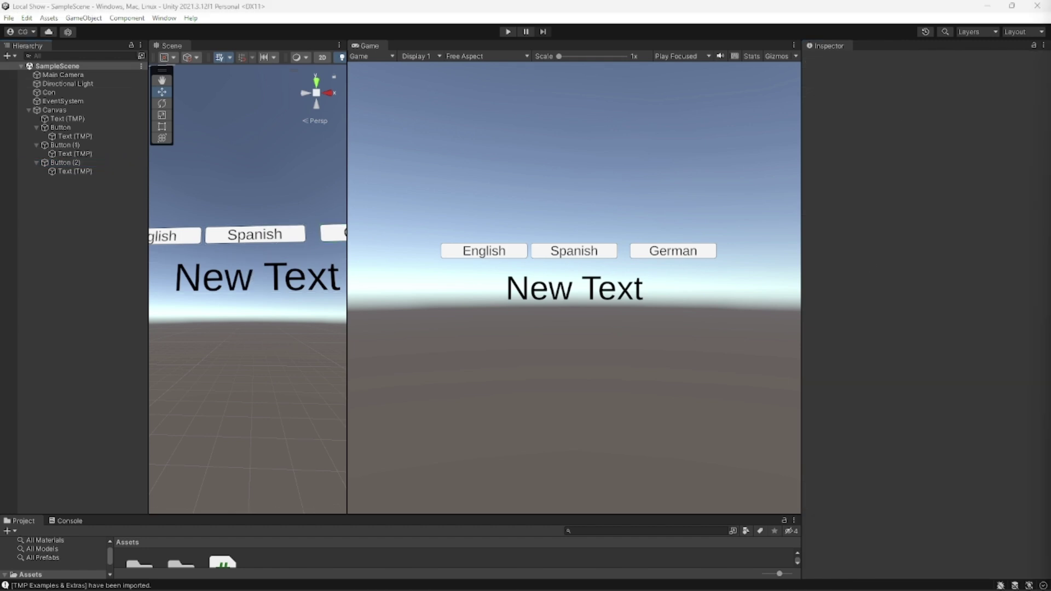
Open the Project Settings, dock them beside the Inspector and show the Localization settings
click(27, 18)
click(49, 376)
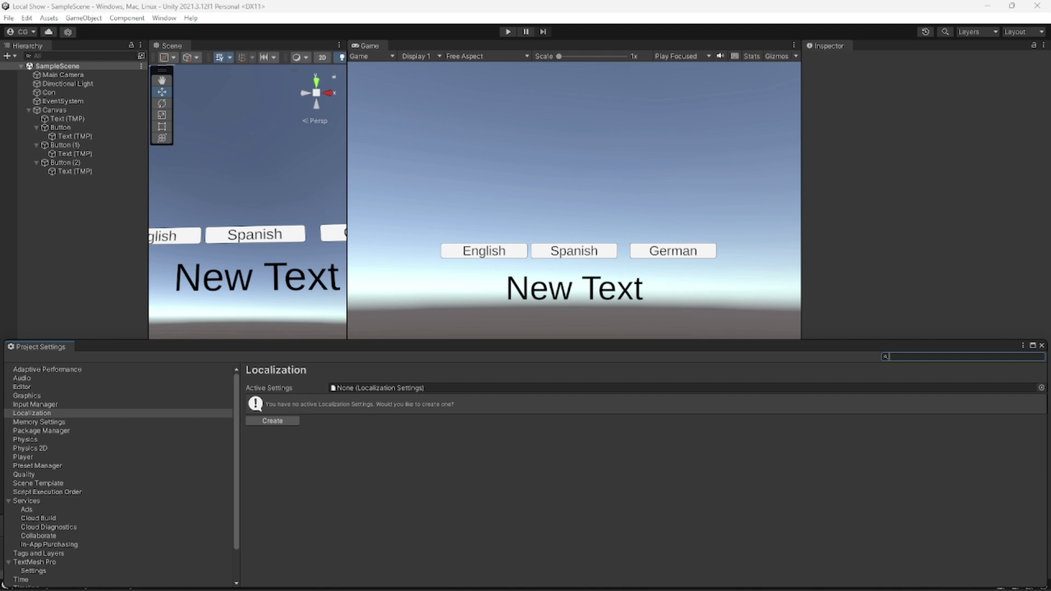
drag(41, 346, 887, 46)
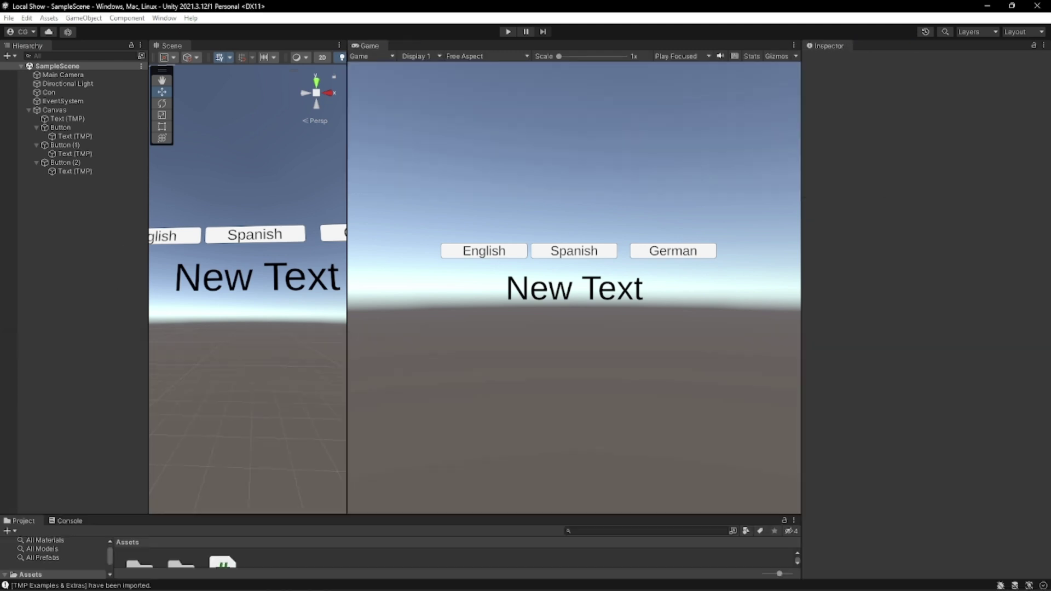
click(830, 112)
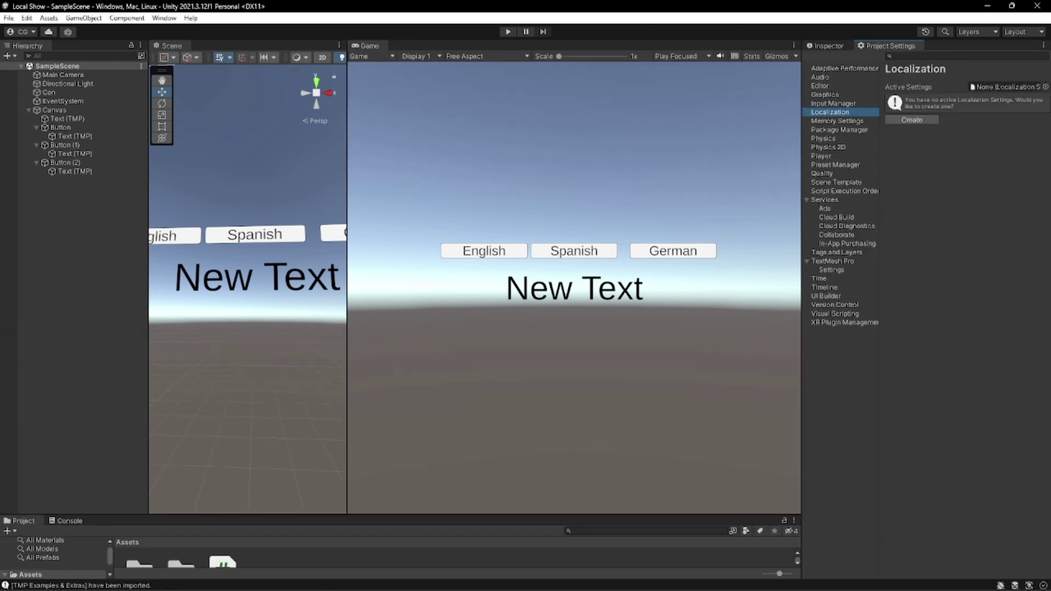
Create the Localization Settings asset in a new folder named "Local" inside Assets
click(911, 119)
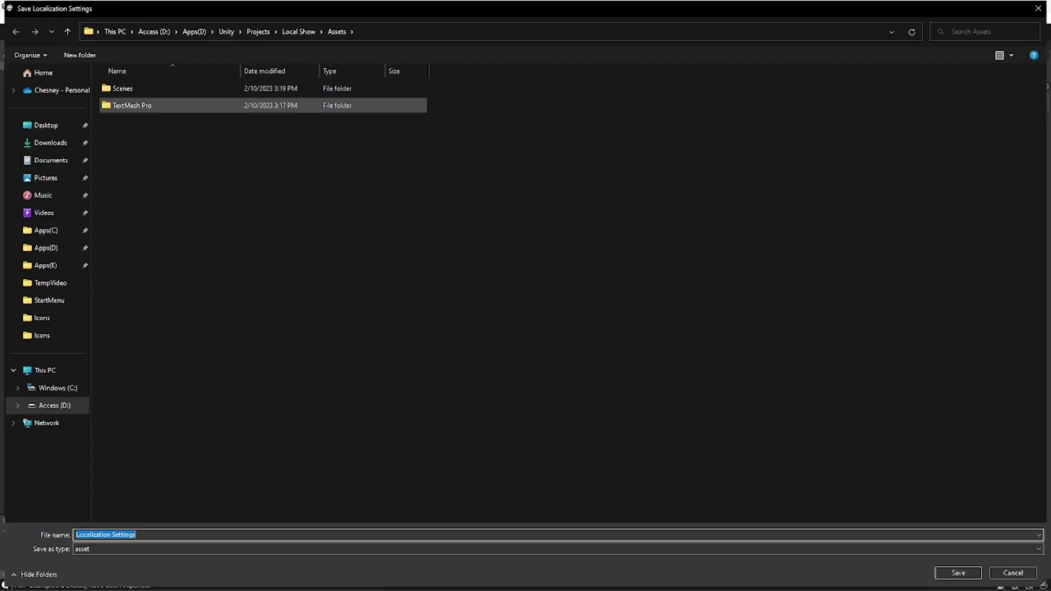
click(79, 54)
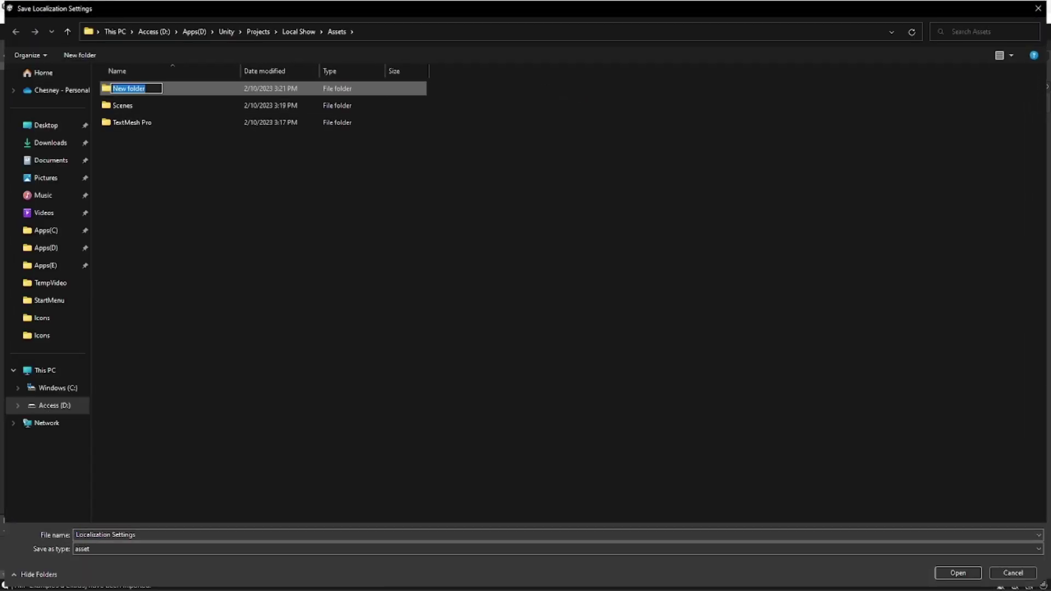
text(Local)
key(Return)
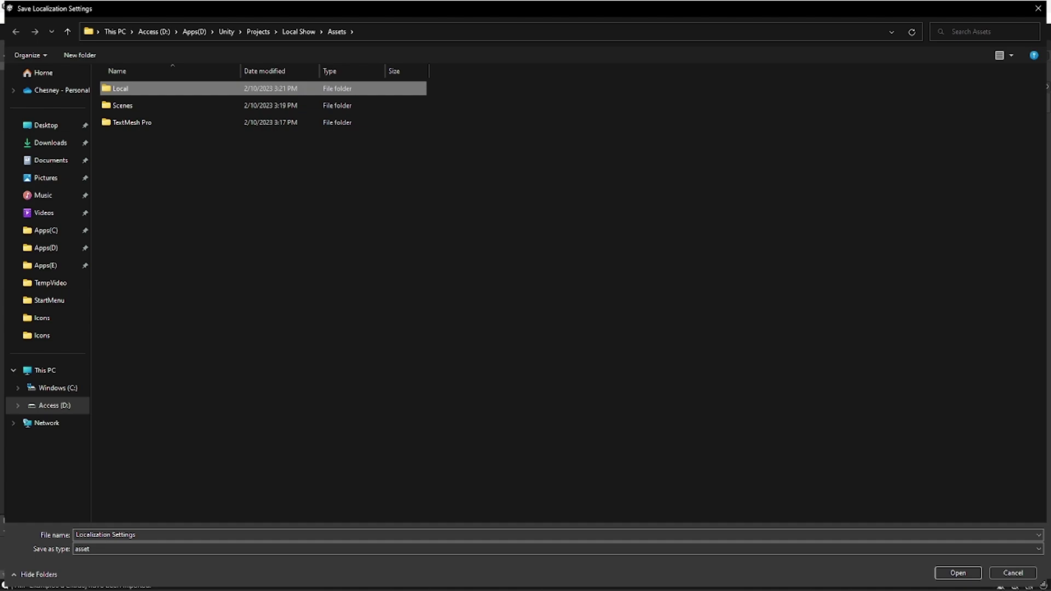
key(Return)
key(Return)
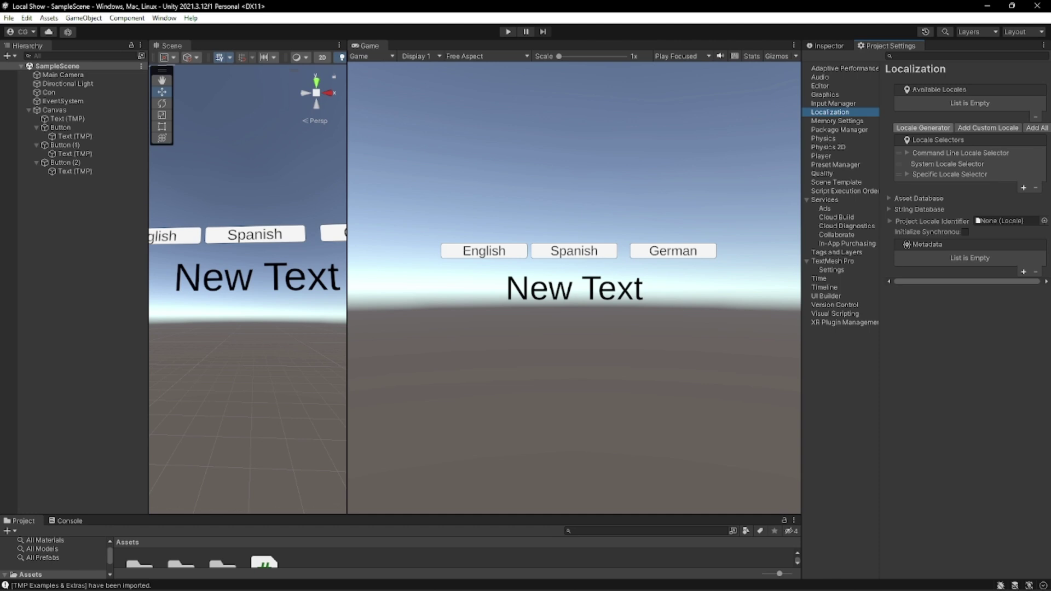
Generate English, German and Spanish locales in the Local folder and place Spanish above German among the available locales
click(923, 128)
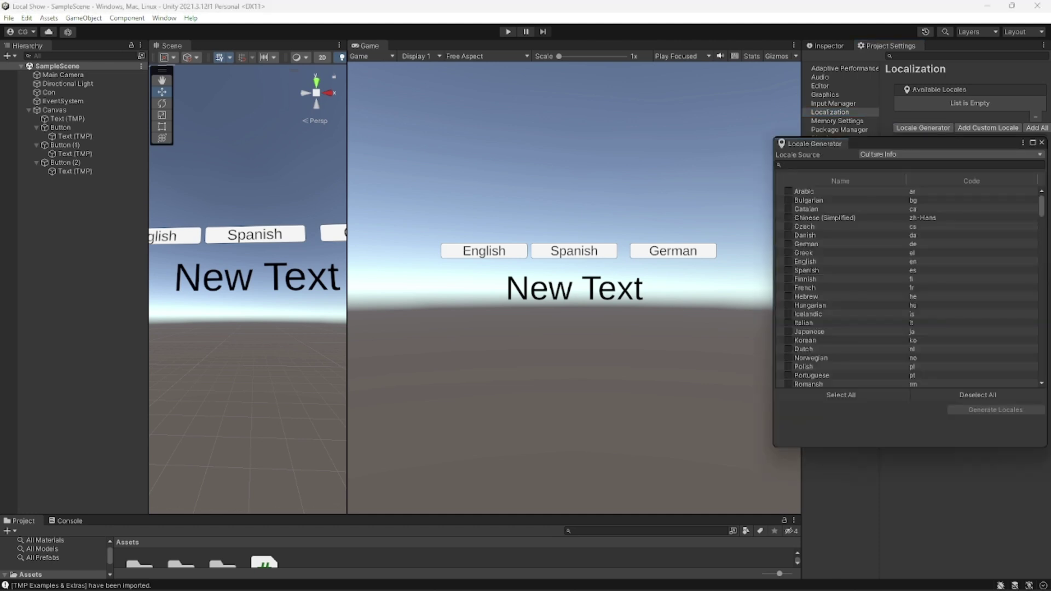
click(788, 262)
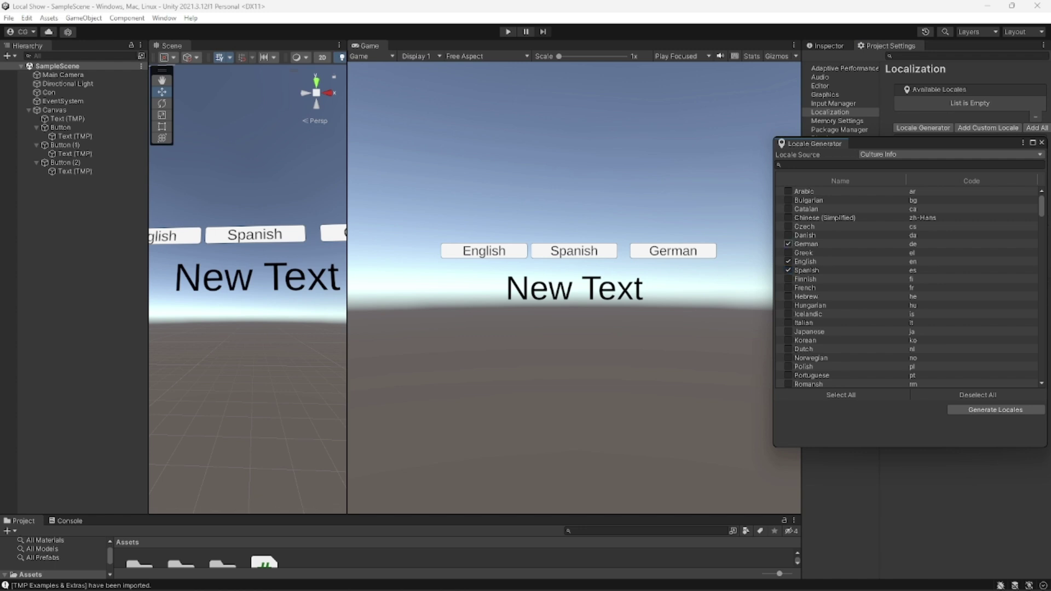
click(995, 409)
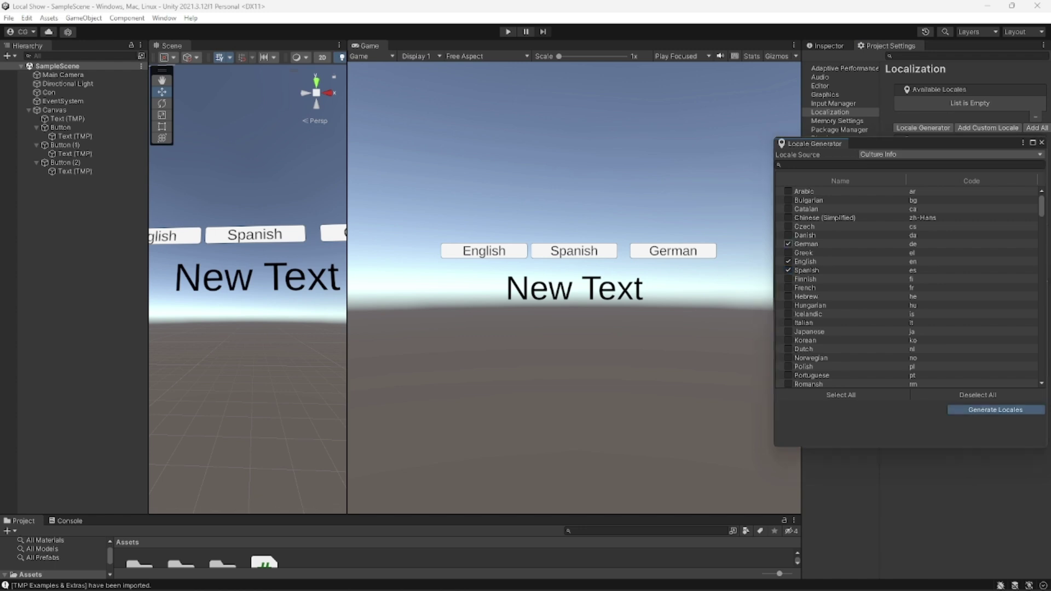
double_click(120, 89)
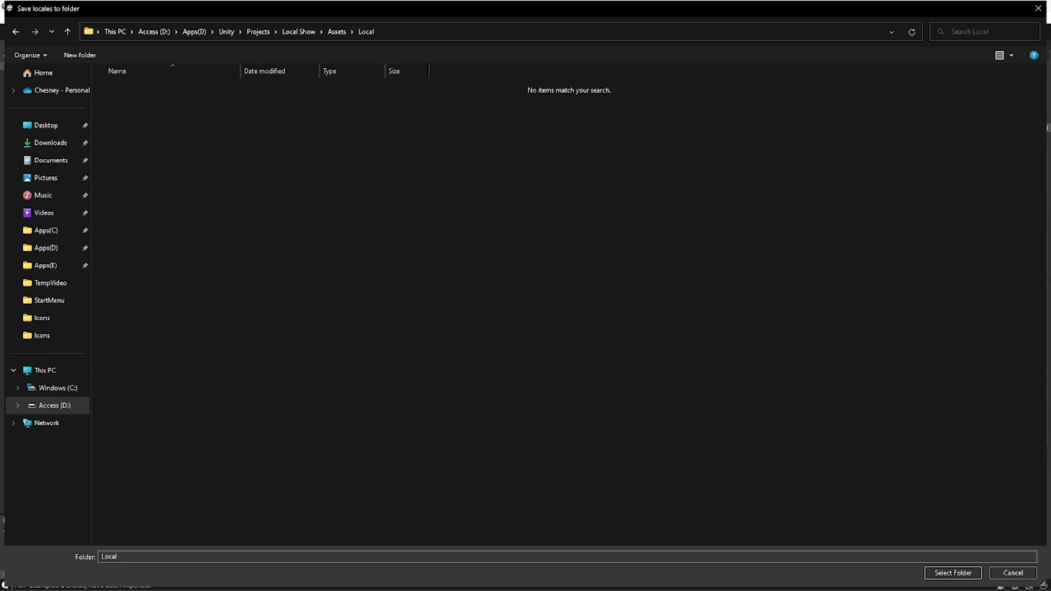
click(952, 572)
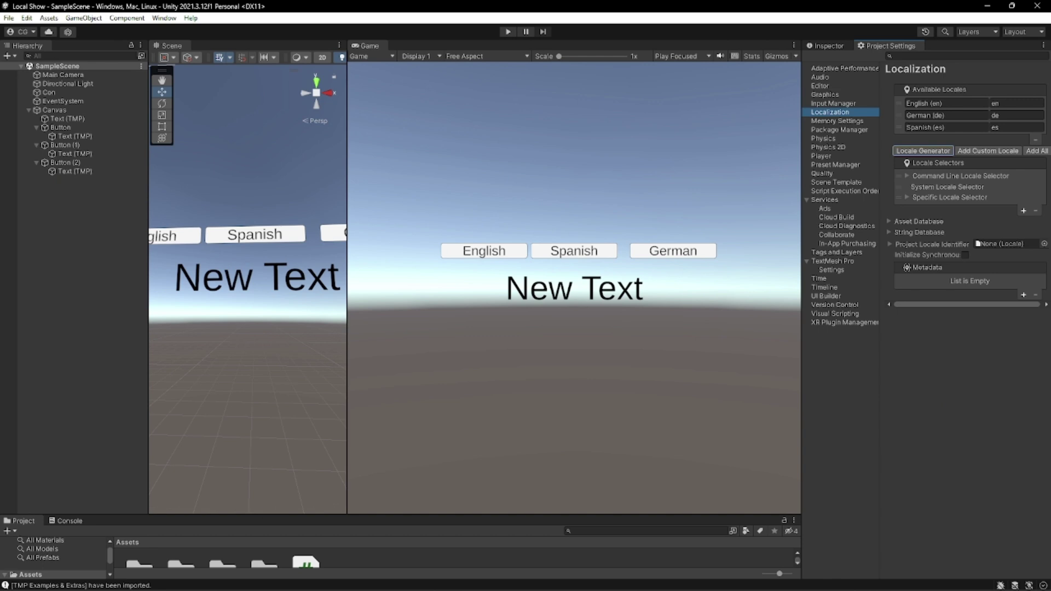
click(943, 127)
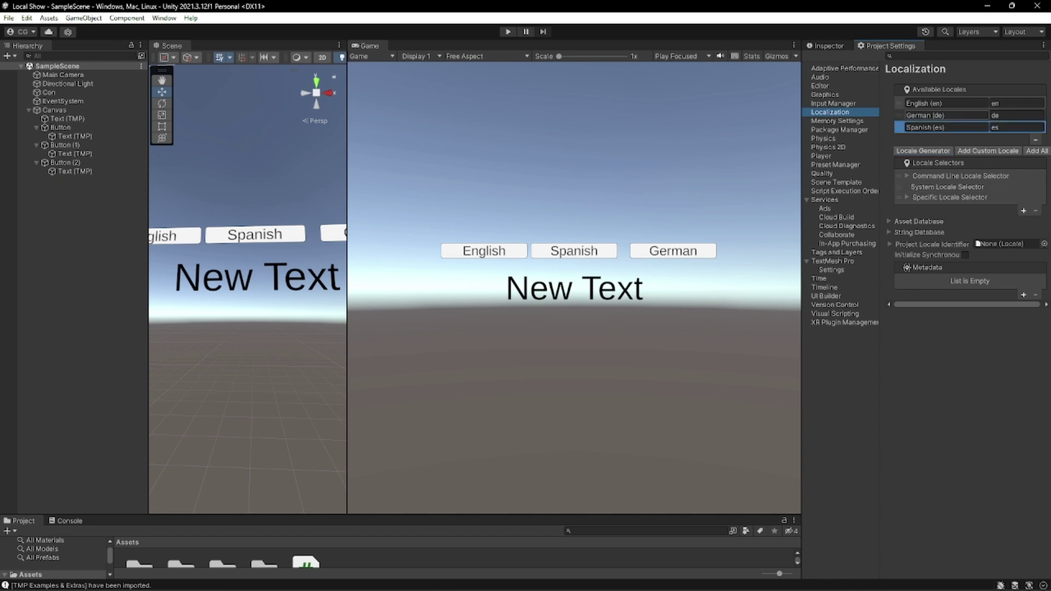
drag(898, 126, 898, 115)
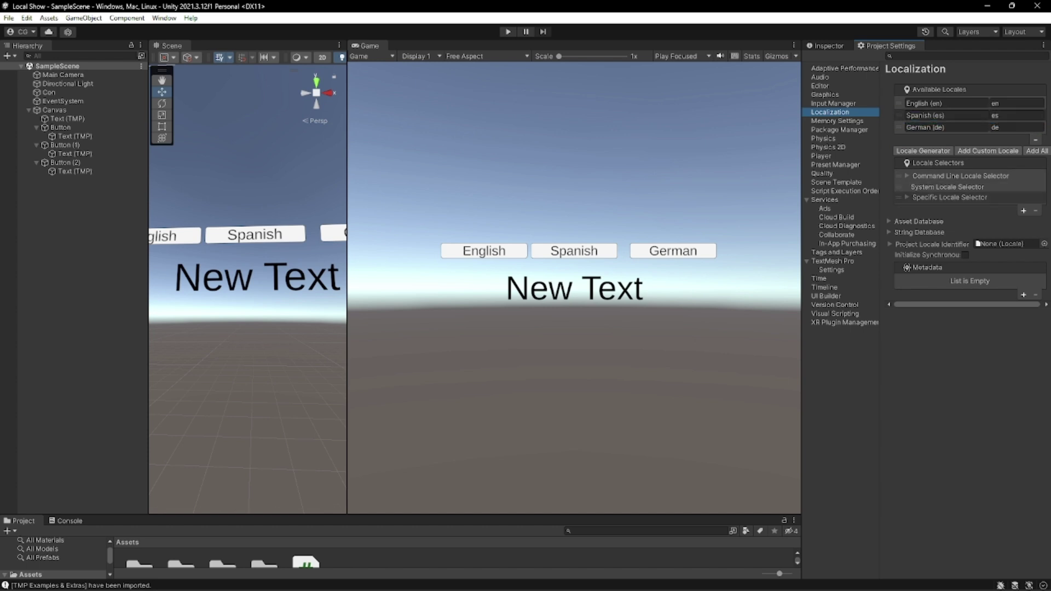
Set both the Specific Locale Selector's locale and the Project Locale Identifier to English (en)
click(1039, 209)
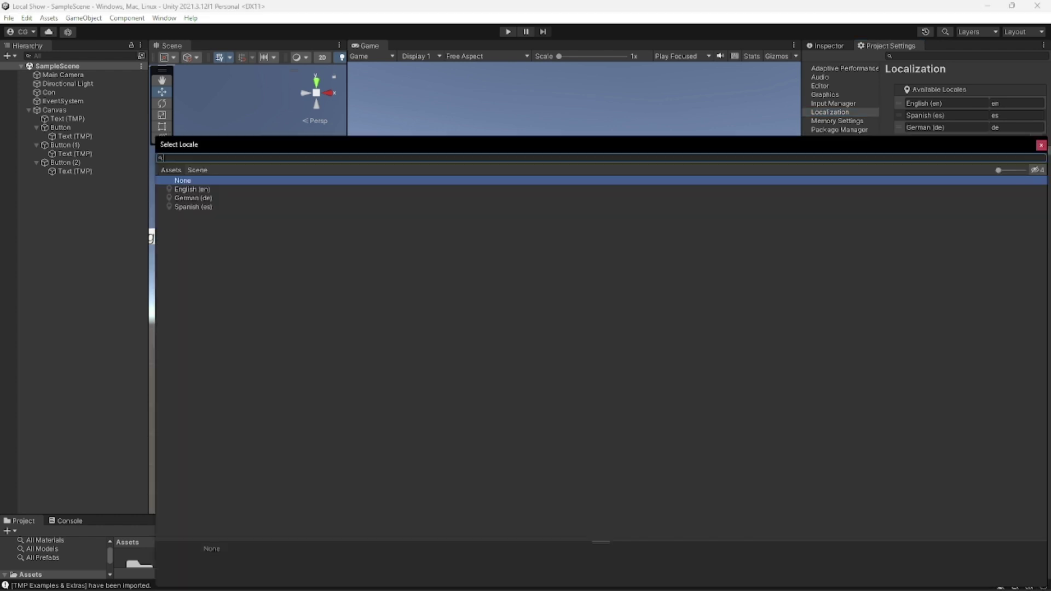
double_click(192, 190)
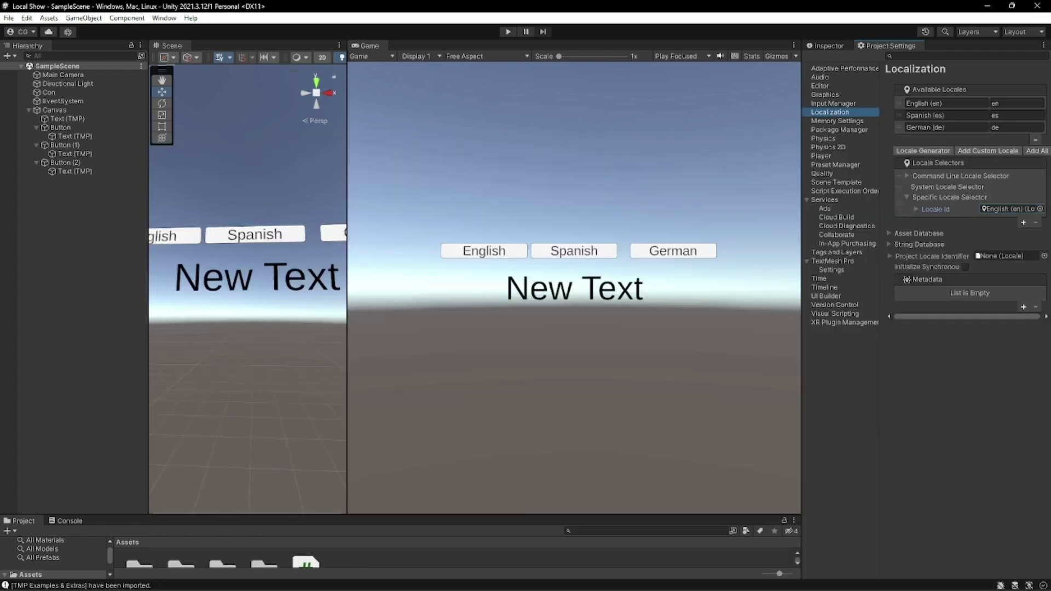
click(889, 233)
click(1044, 277)
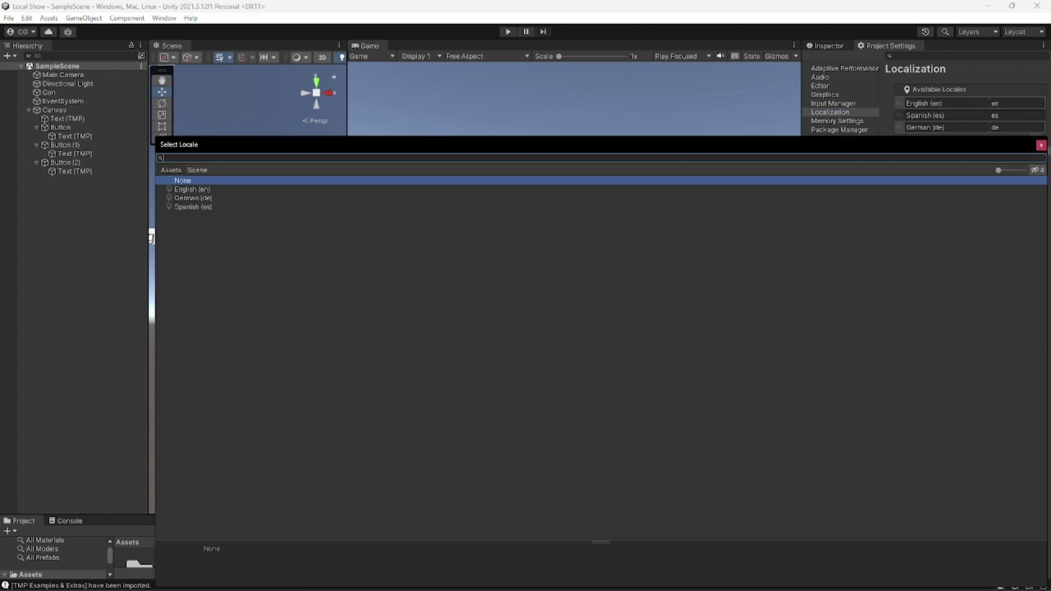
double_click(189, 188)
click(890, 233)
Create a string table collection named "New Table" for English, Spanish and German, stored in the Local folder
click(163, 18)
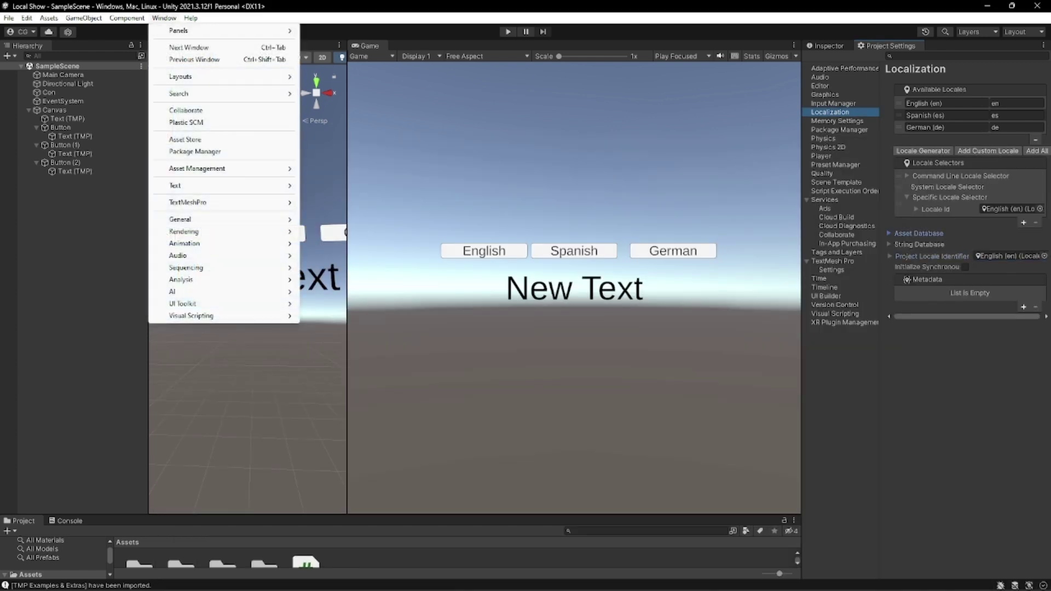
mouse_move(219, 169)
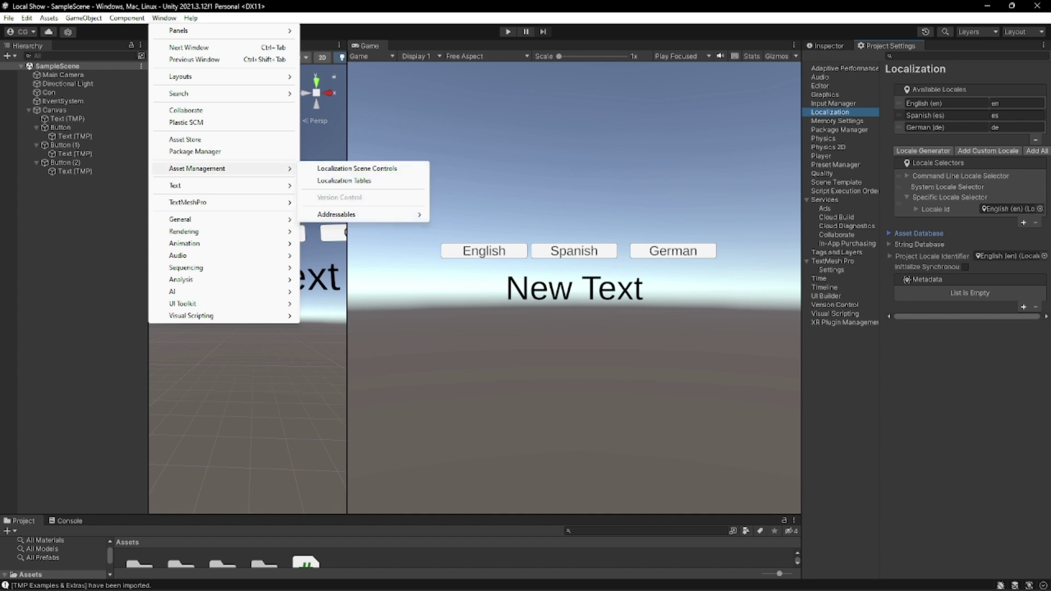
click(343, 180)
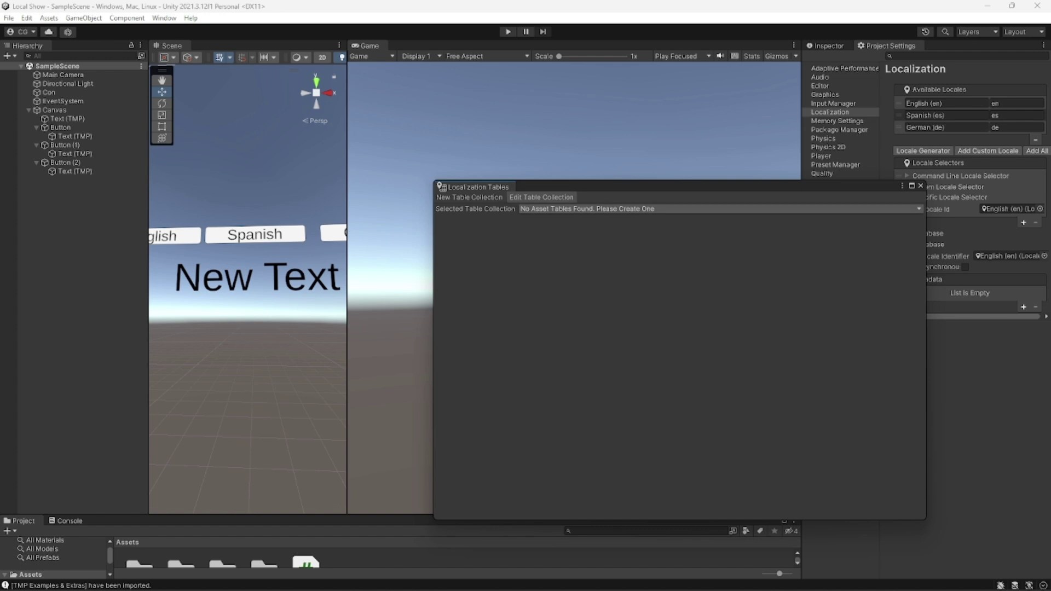
click(469, 197)
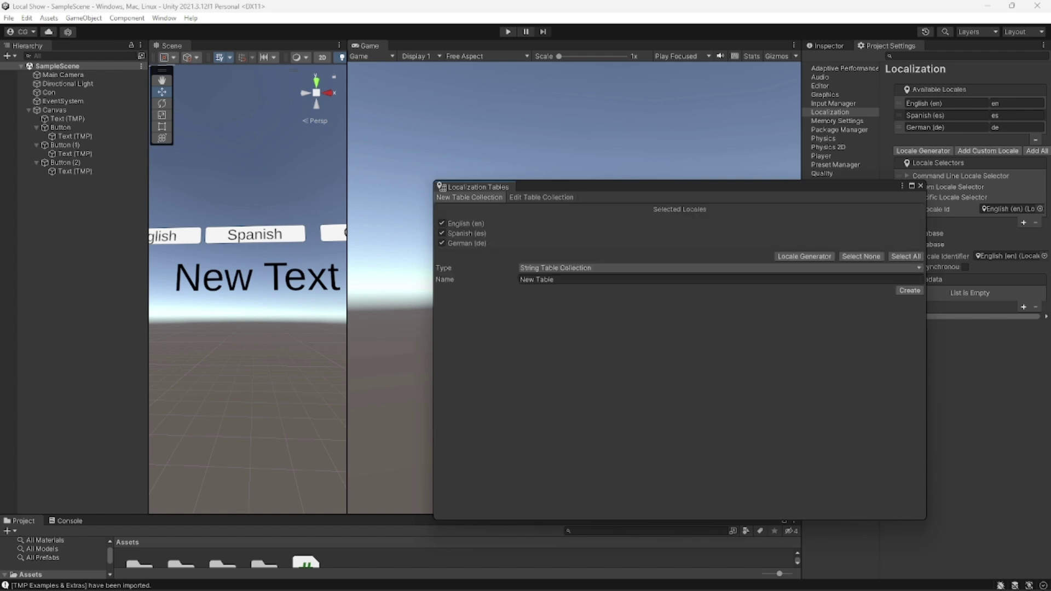
click(537, 279)
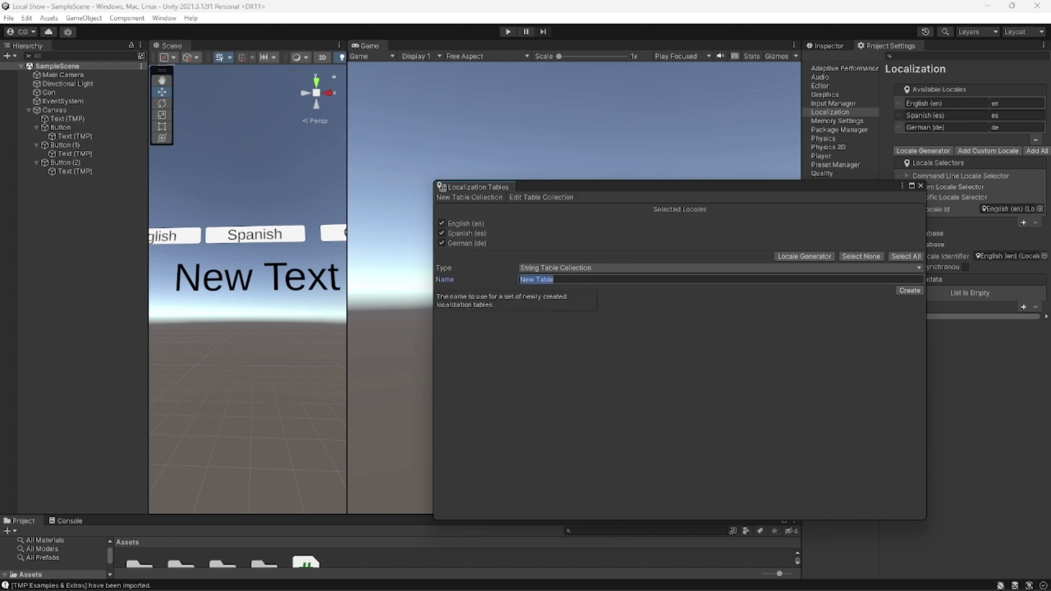
click(445, 279)
click(909, 290)
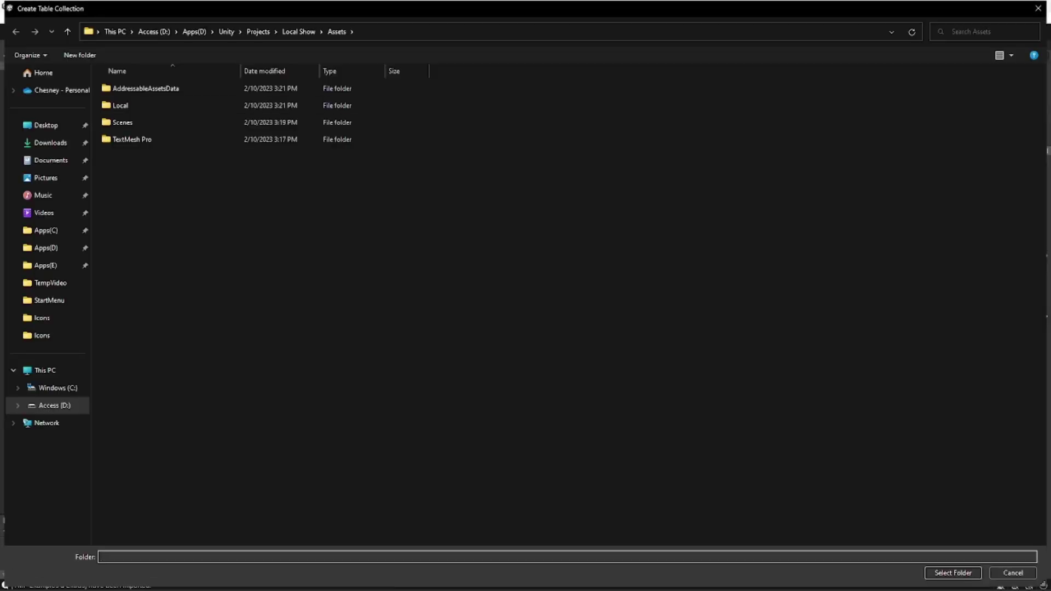
double_click(120, 106)
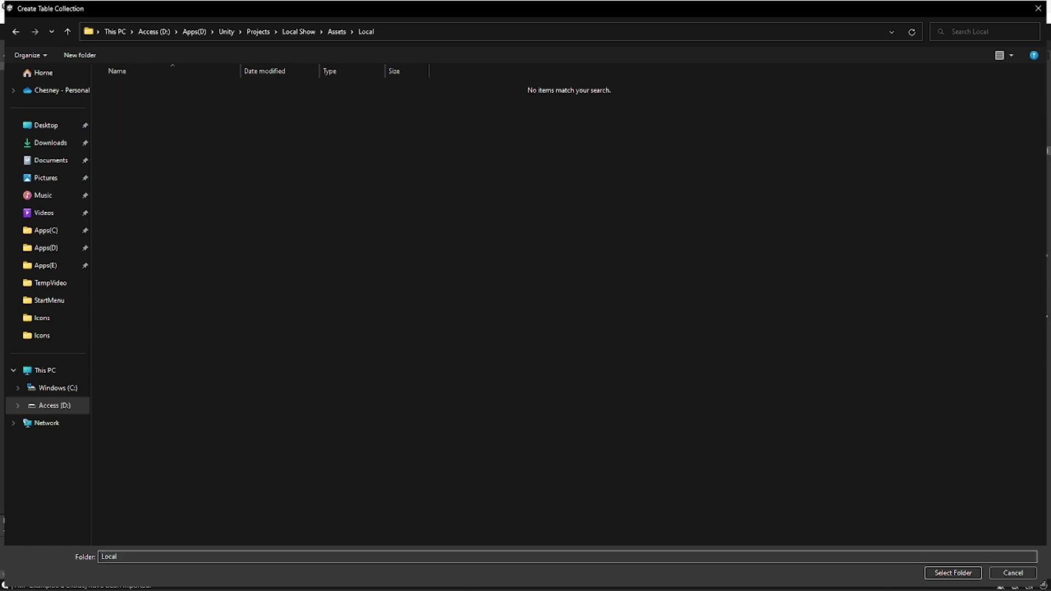
click(952, 573)
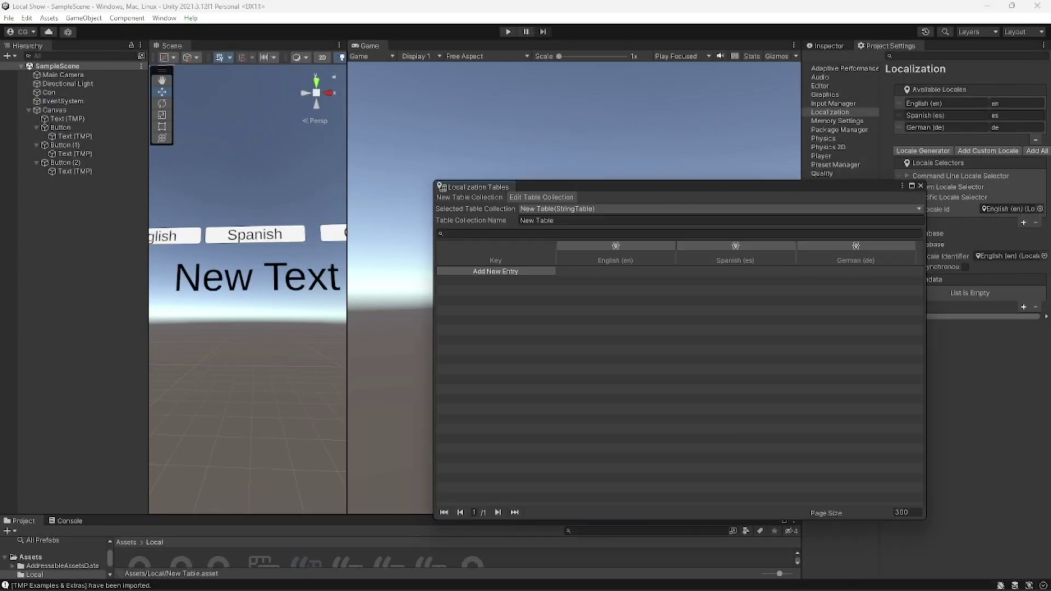
Add an entry with the key "Hello" to the New Table string table
click(495, 272)
click(492, 279)
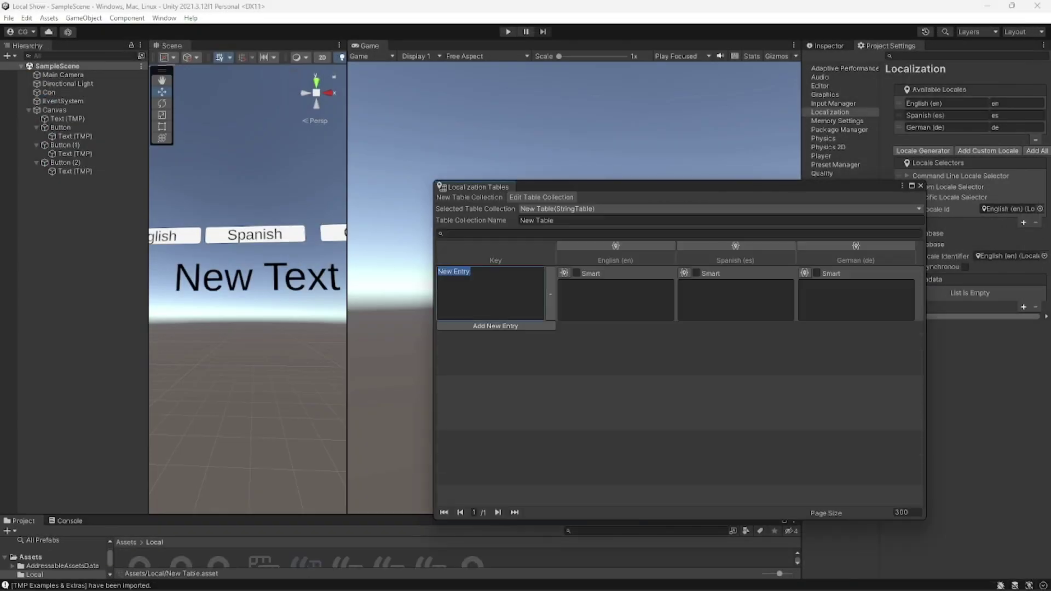
text(Heloo)
key(BackSpace)
key(BackSpace)
text(lo)
Fill in the Hello entry with "Hello" for English, "Hola" for Spanish and "Hallo" for German, then save and close the Localization Tables window
click(615, 299)
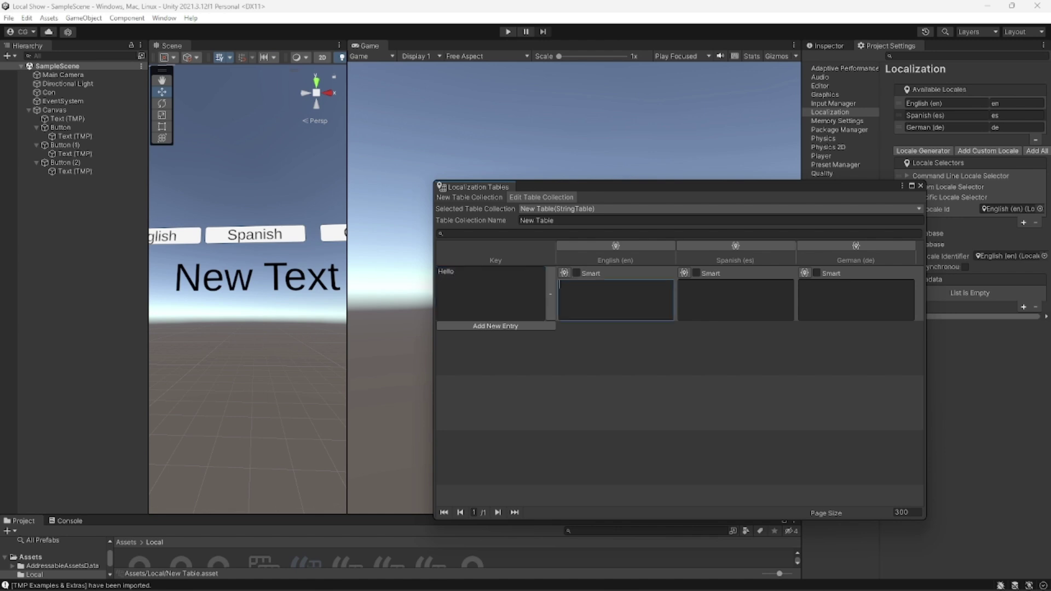
text(Hello)
click(736, 299)
text(Hola)
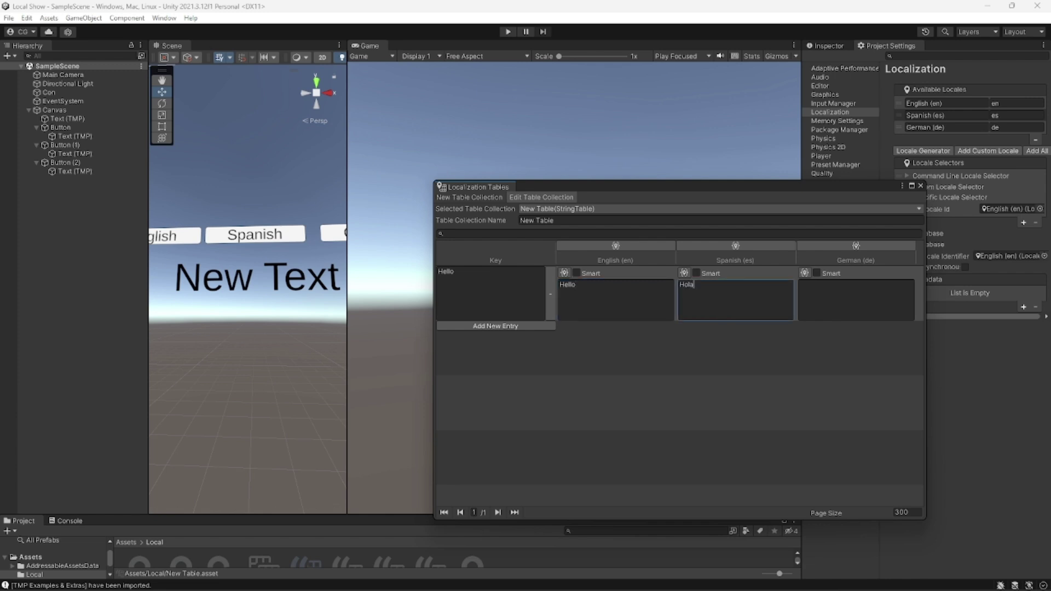
click(856, 299)
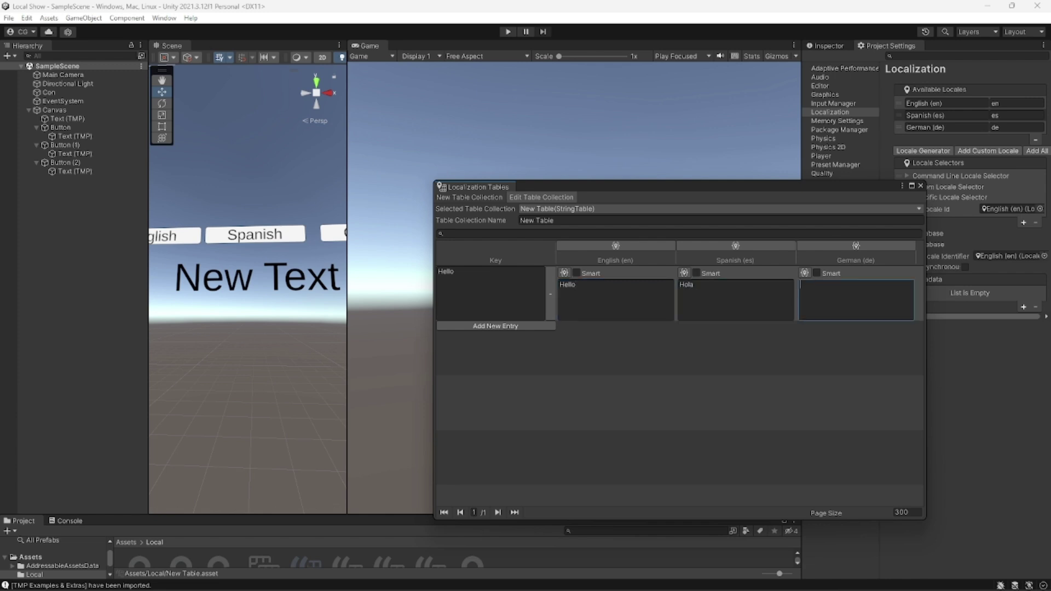
text(Hallo)
click(9, 18)
click(28, 72)
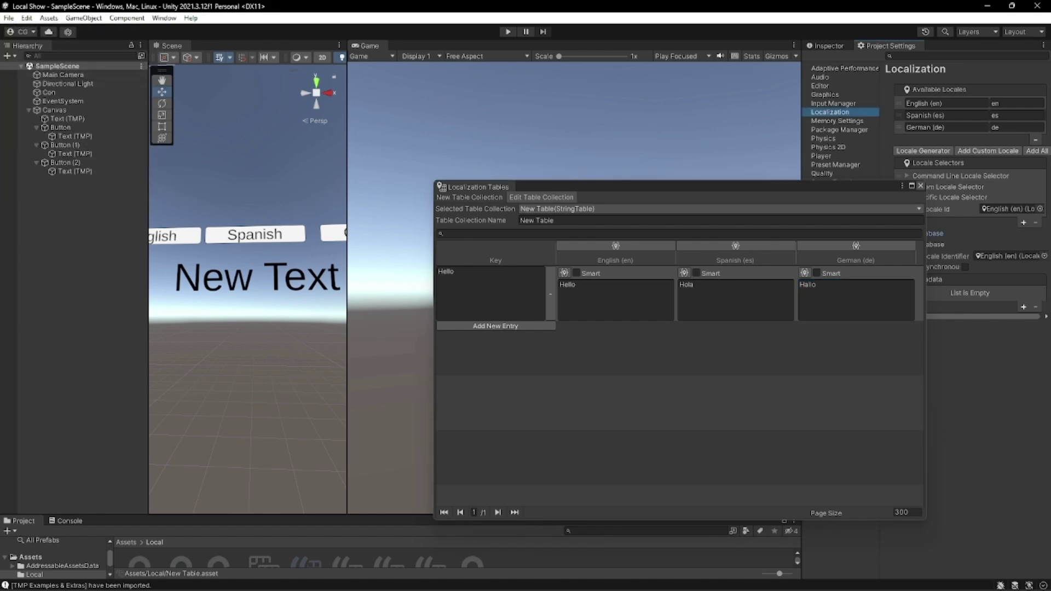
click(921, 186)
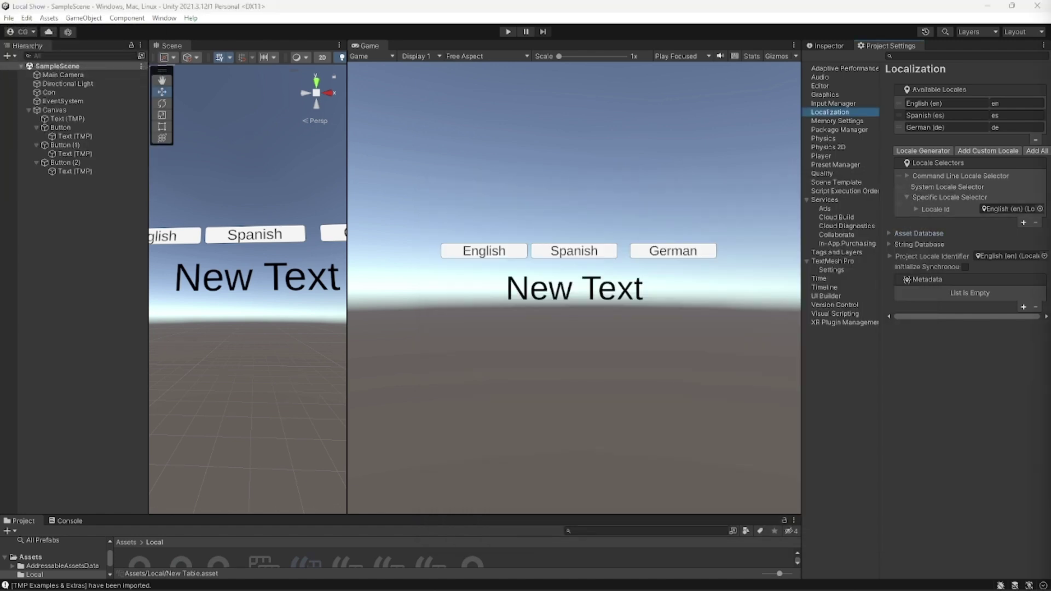
Add a Localize String Event component to the Text (TMP) object directly under the Canvas
click(67, 119)
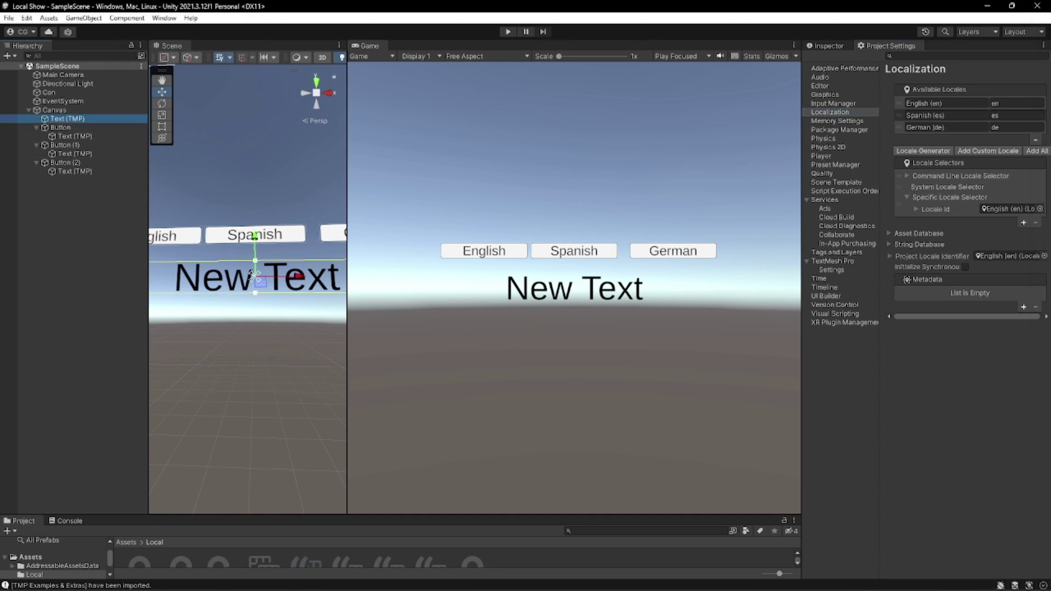
click(827, 46)
scroll(925, 263, down, 8)
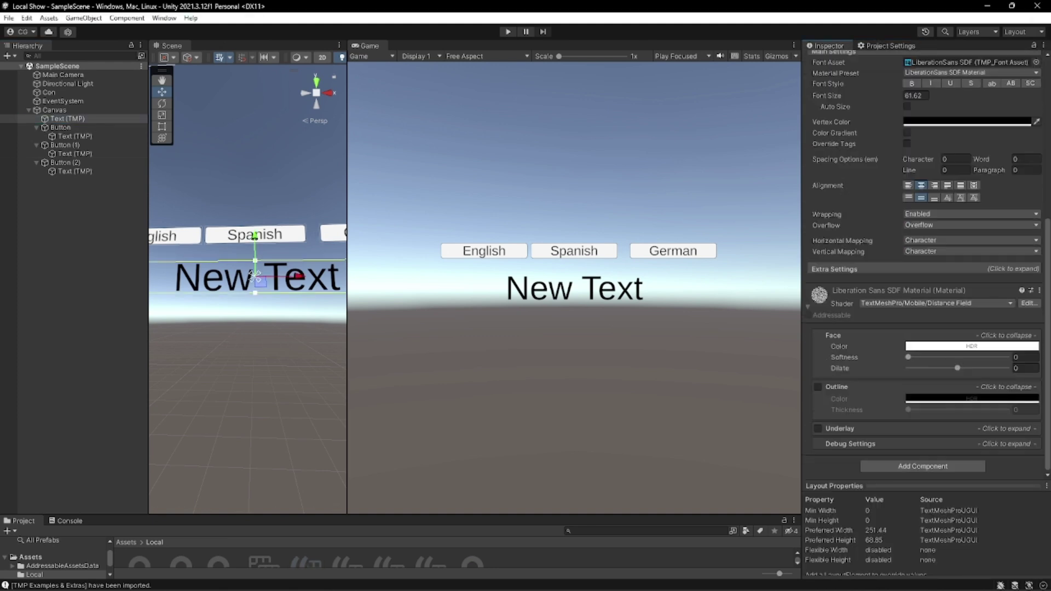
click(808, 307)
click(923, 466)
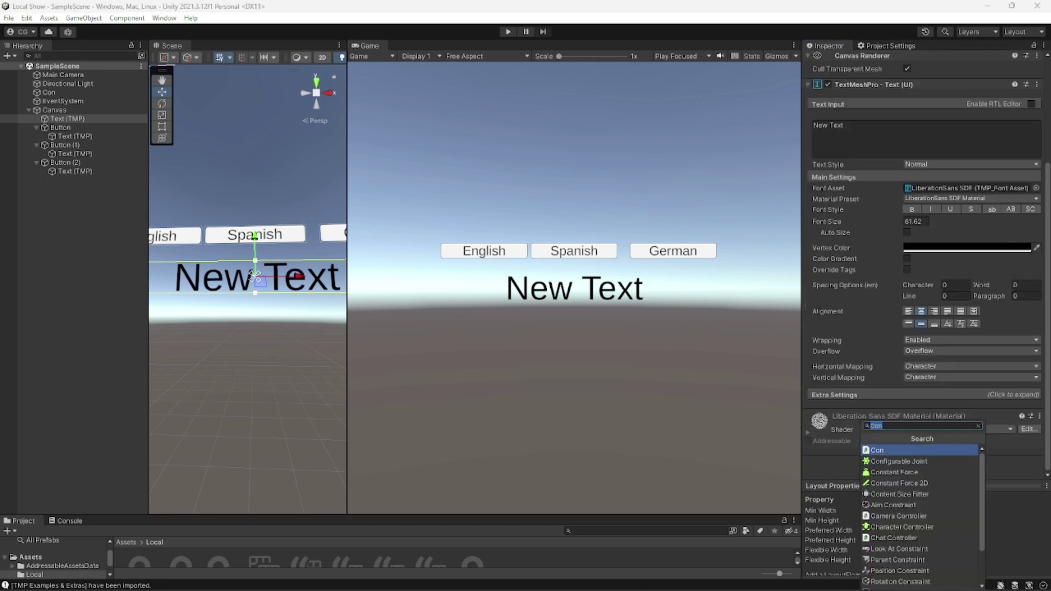
text(local)
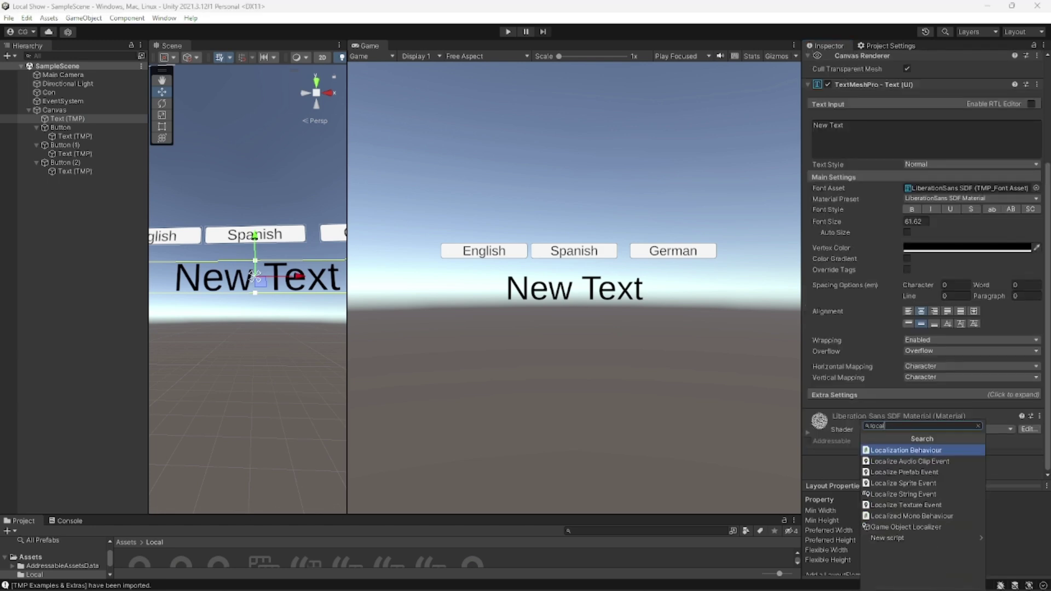
key(Down)
key(Down)
key(Down)
key(Down)
key(Return)
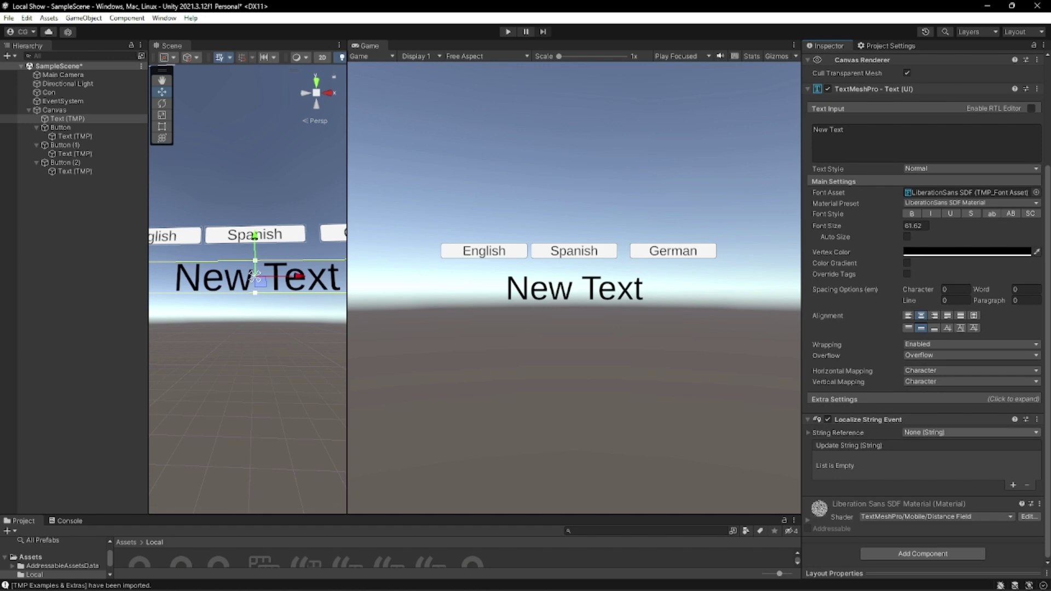
Set the Localize String Event's String Reference to the Hello entry of New Table
click(969, 432)
text(st)
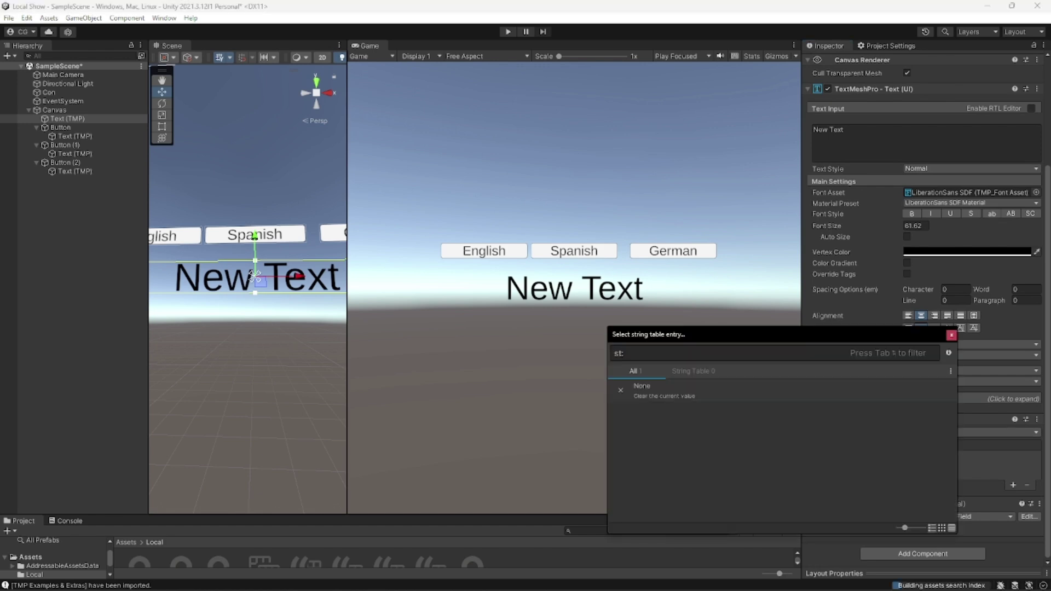
text(he)
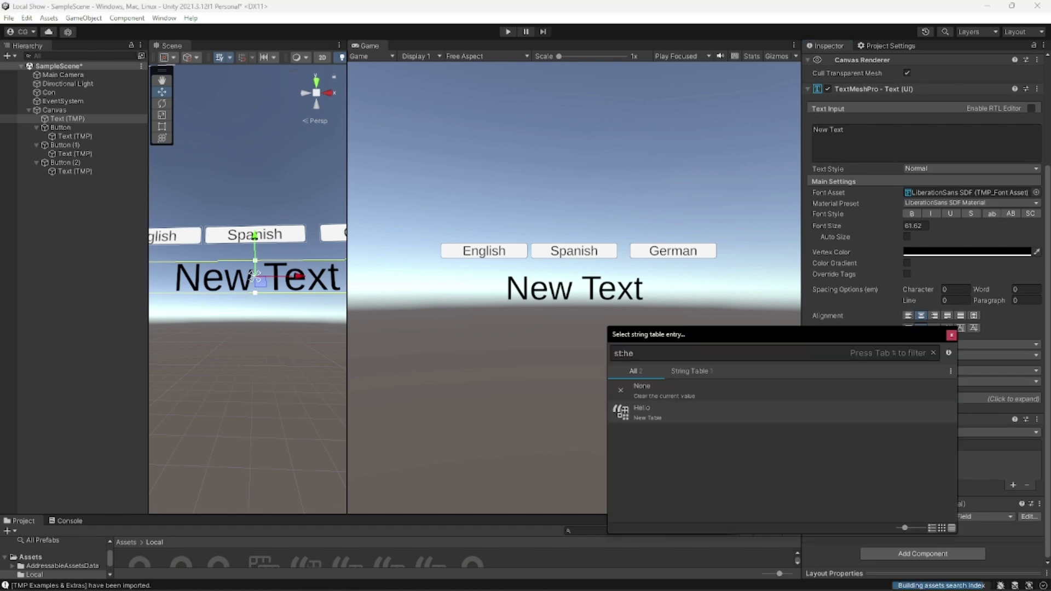
key(Return)
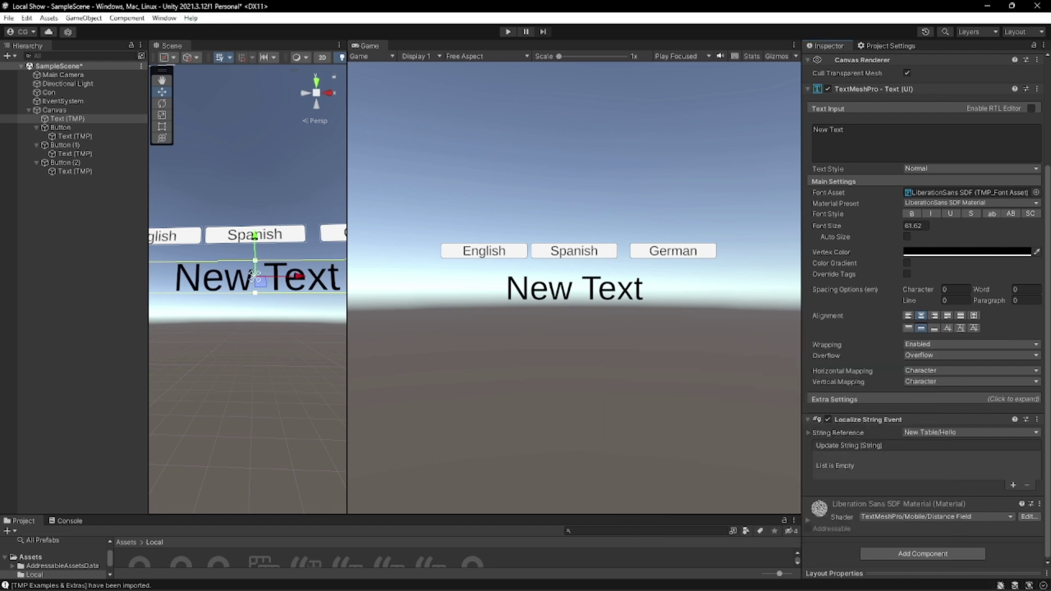
Add an Update String listener that targets Text (TMP) with the dynamic TextMeshProUGUI text property, and save the scene
click(1013, 484)
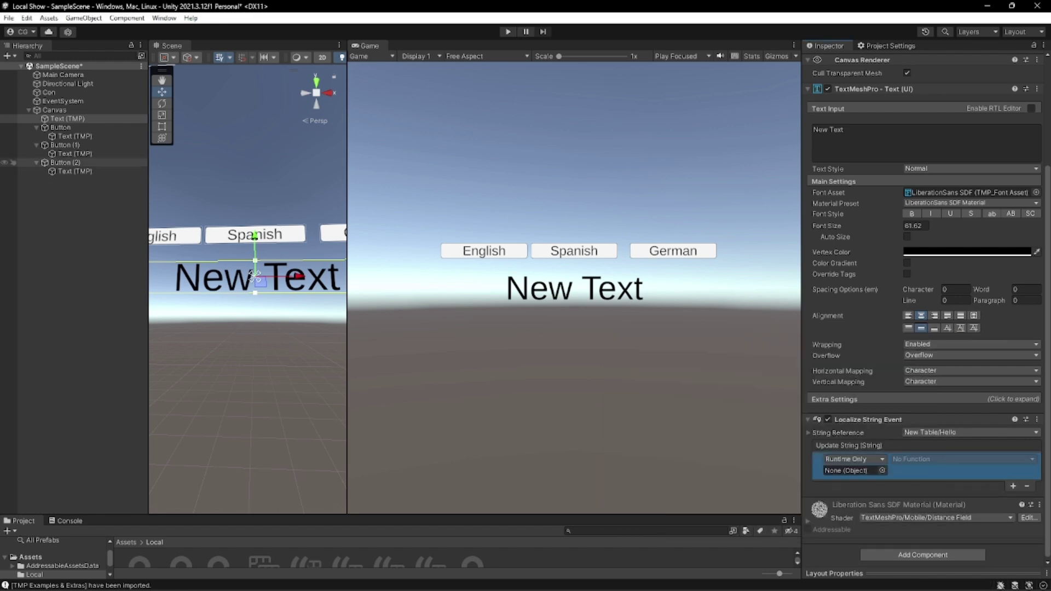
drag(67, 119, 849, 470)
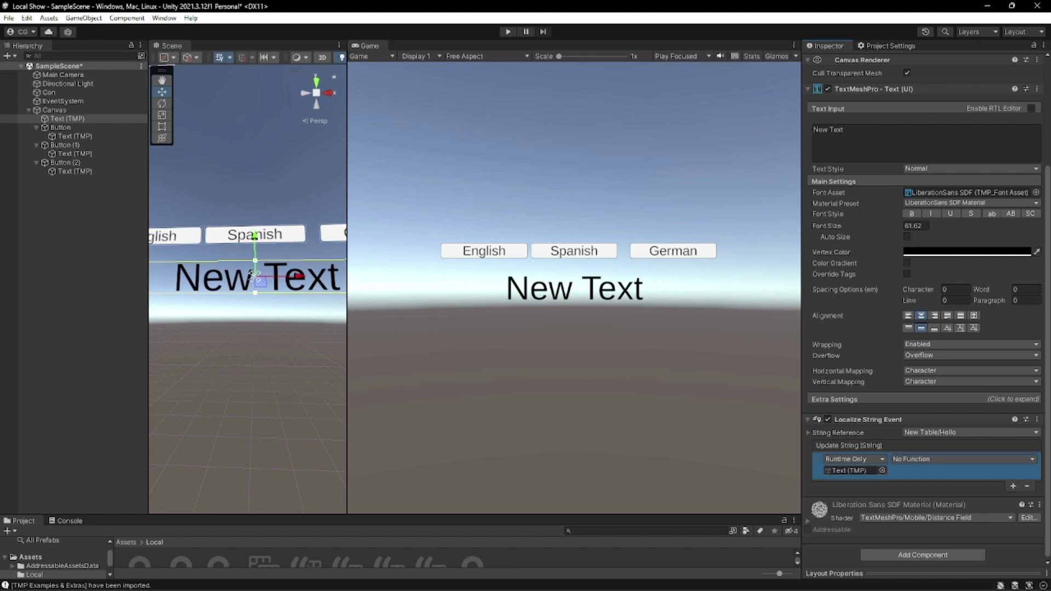
click(942, 459)
mouse_move(937, 524)
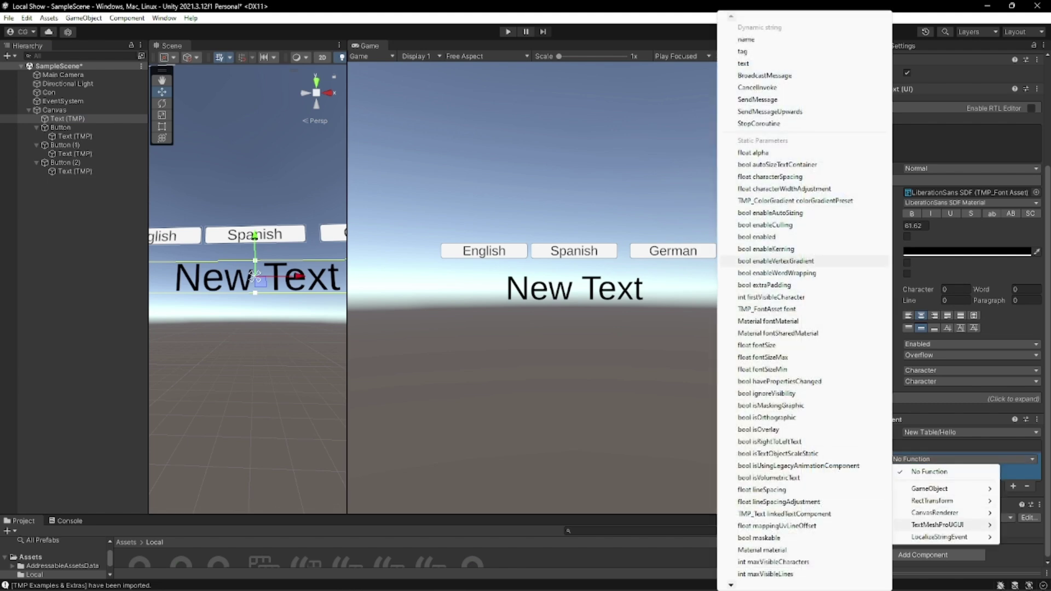
click(747, 63)
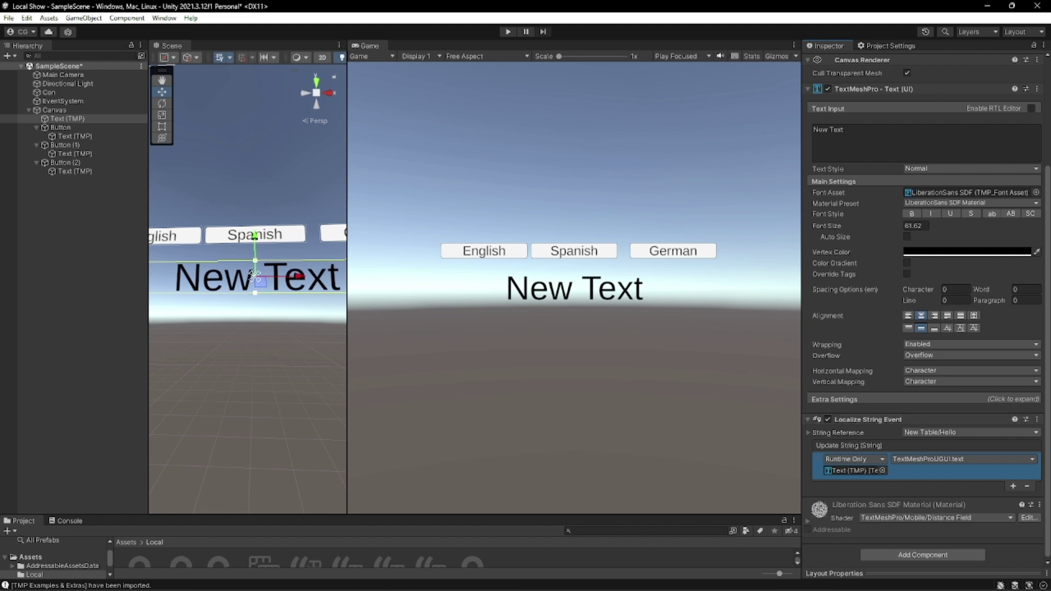
click(9, 18)
click(33, 70)
Run the scene, switch the game's locale to Spanish, German and English to test the text, and stop it
click(508, 31)
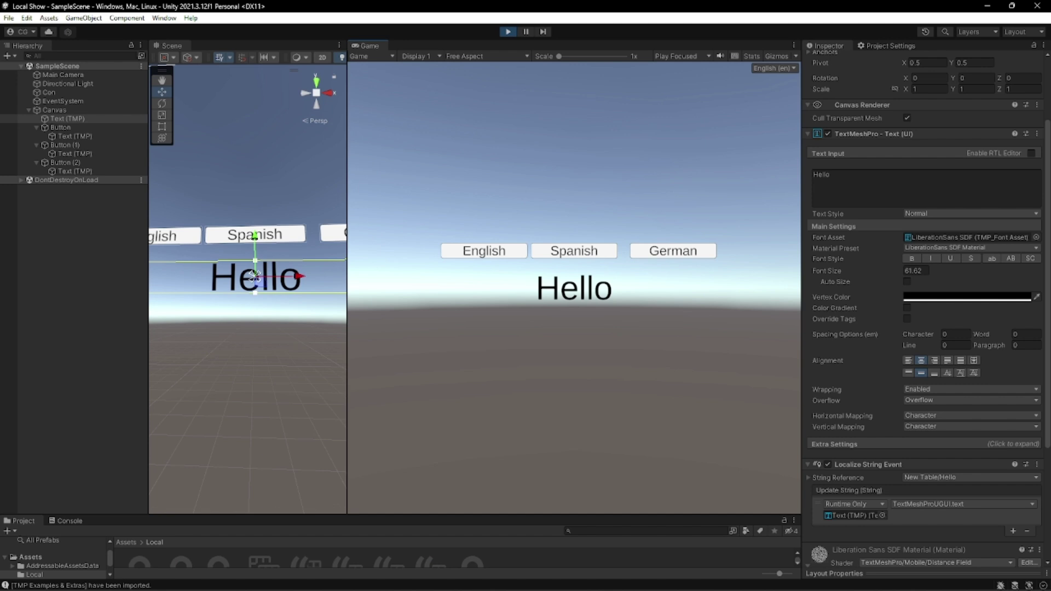
click(773, 68)
click(786, 93)
click(772, 68)
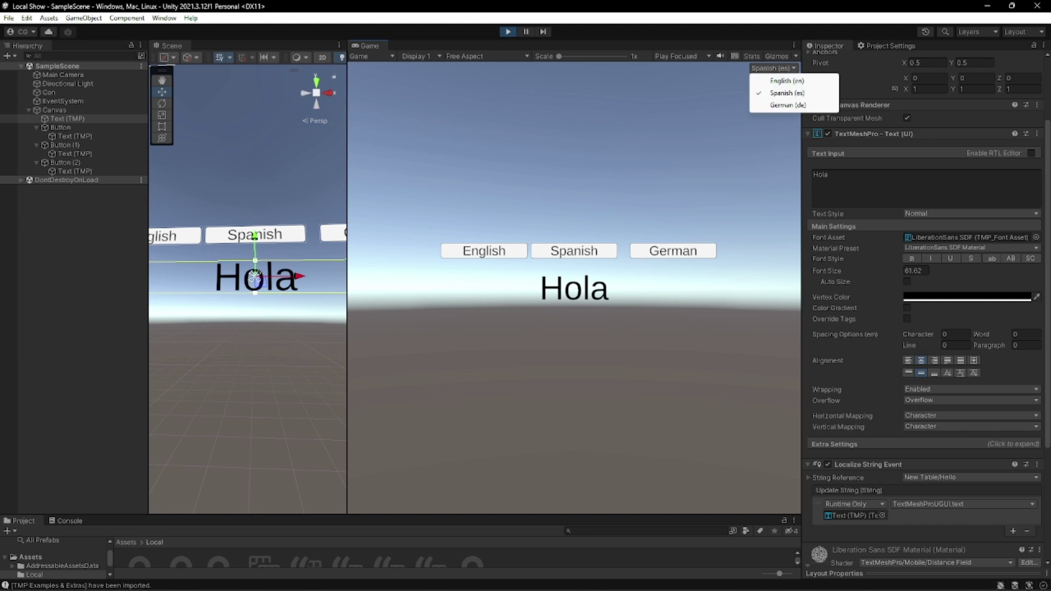
click(787, 105)
click(771, 68)
click(787, 81)
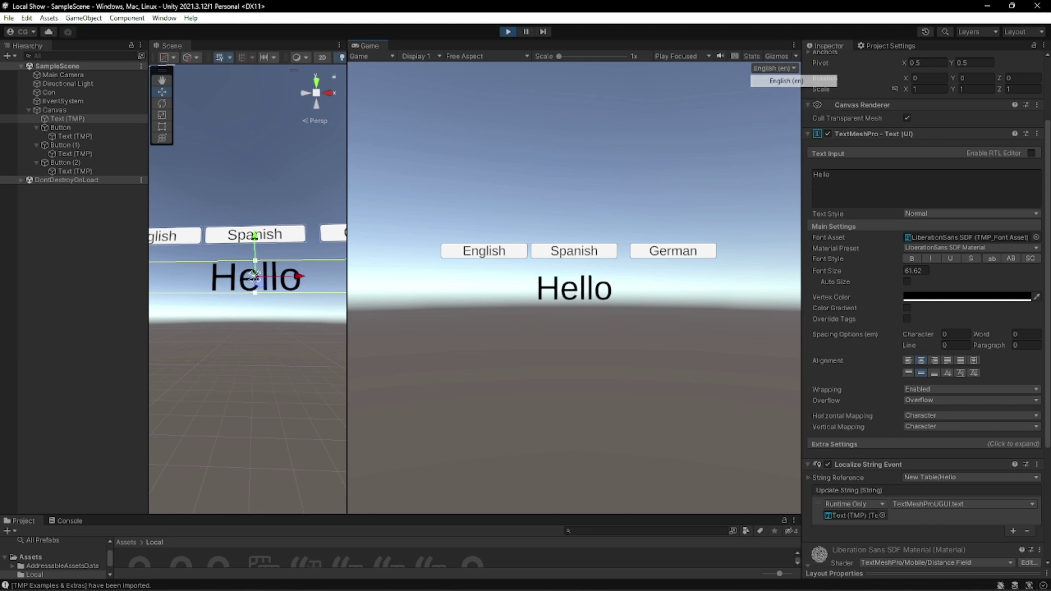
key(ctrl+p)
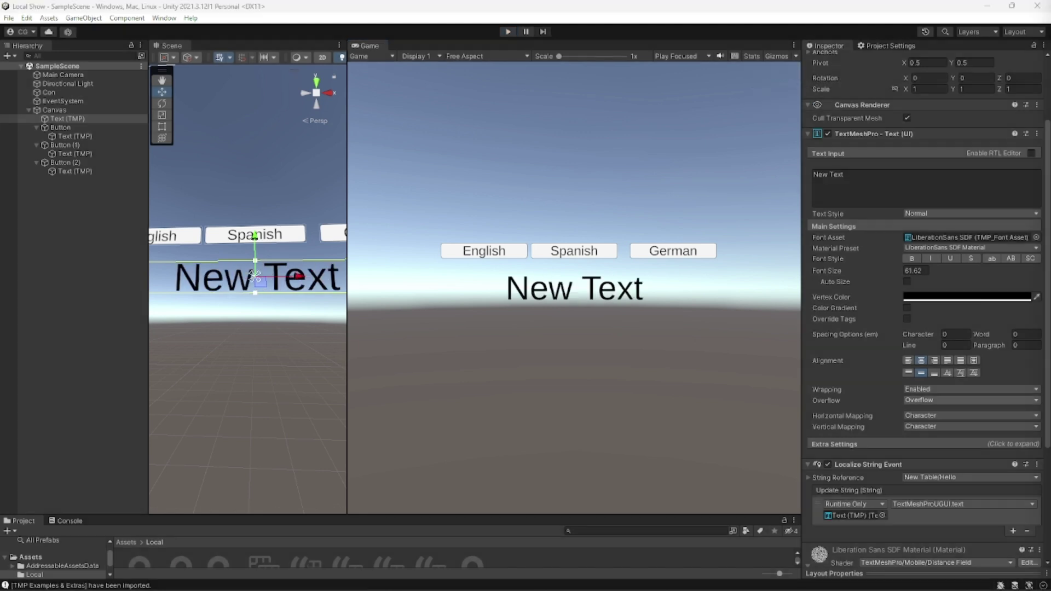
Switch to the Local Show project in Visual Studio and start the ChangLang method body in Con.cs with LocalizationSettings.SelectedLocale
mouse_move(623, 578)
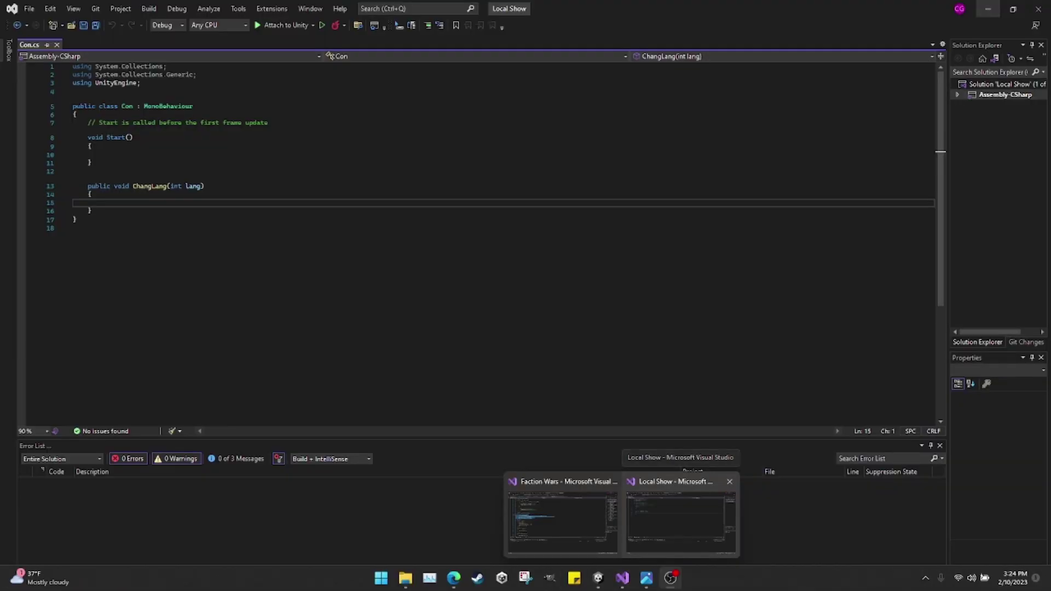
click(682, 520)
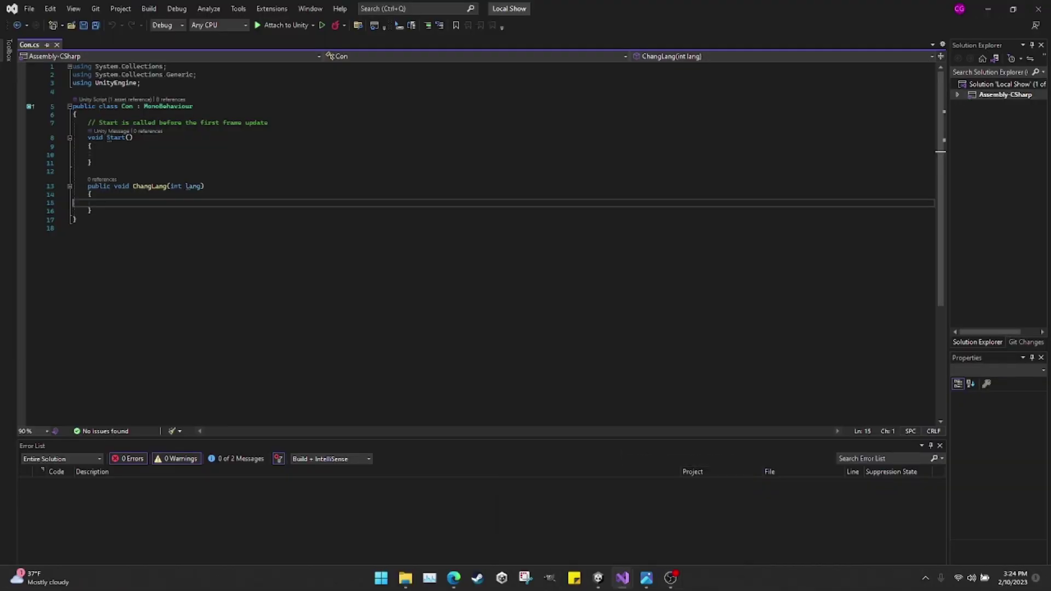
key(Tab)
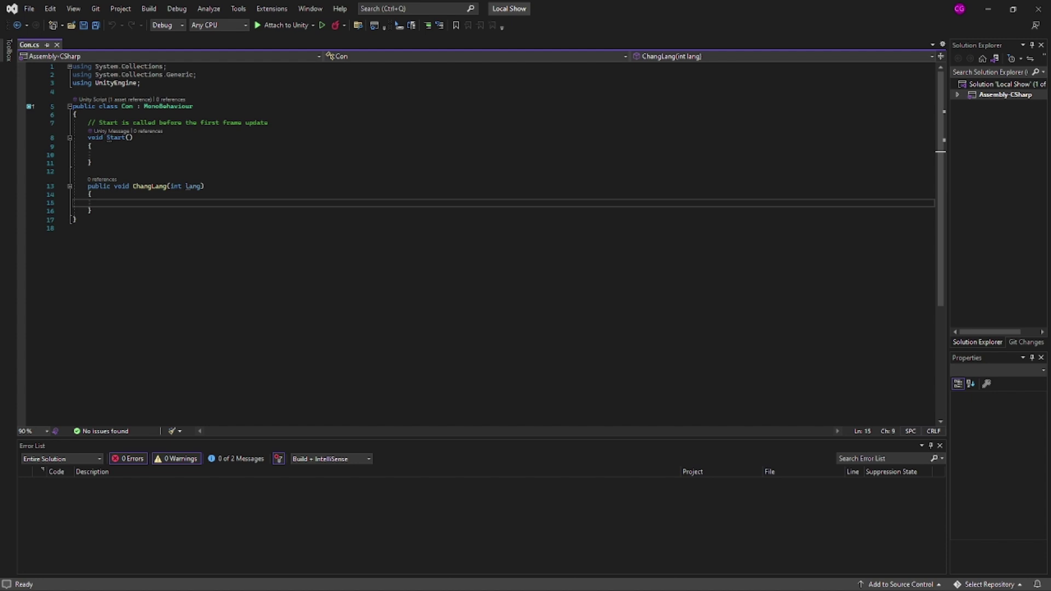
text(Loc)
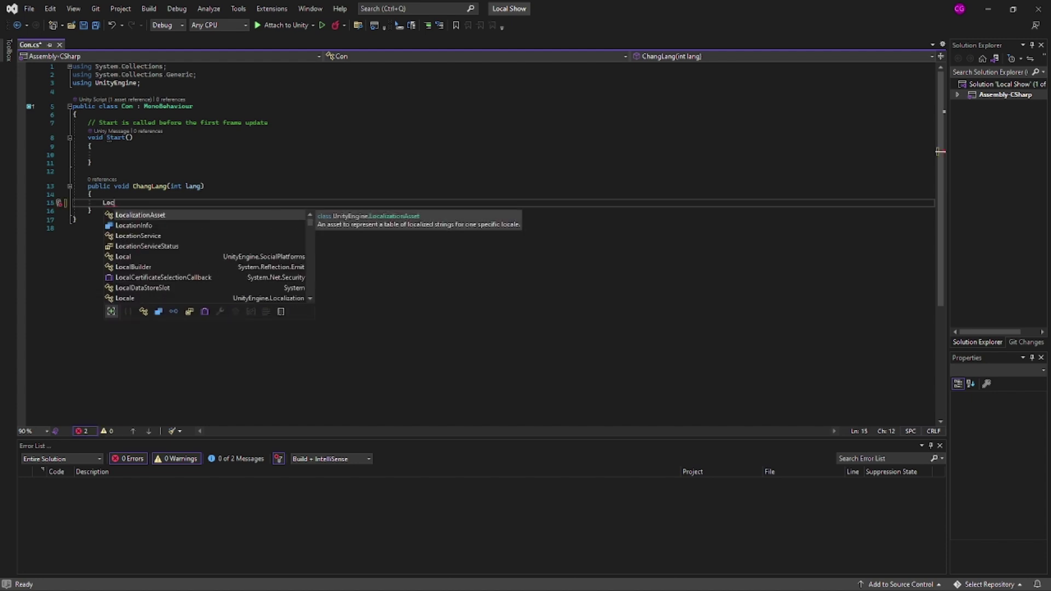
text(aliza)
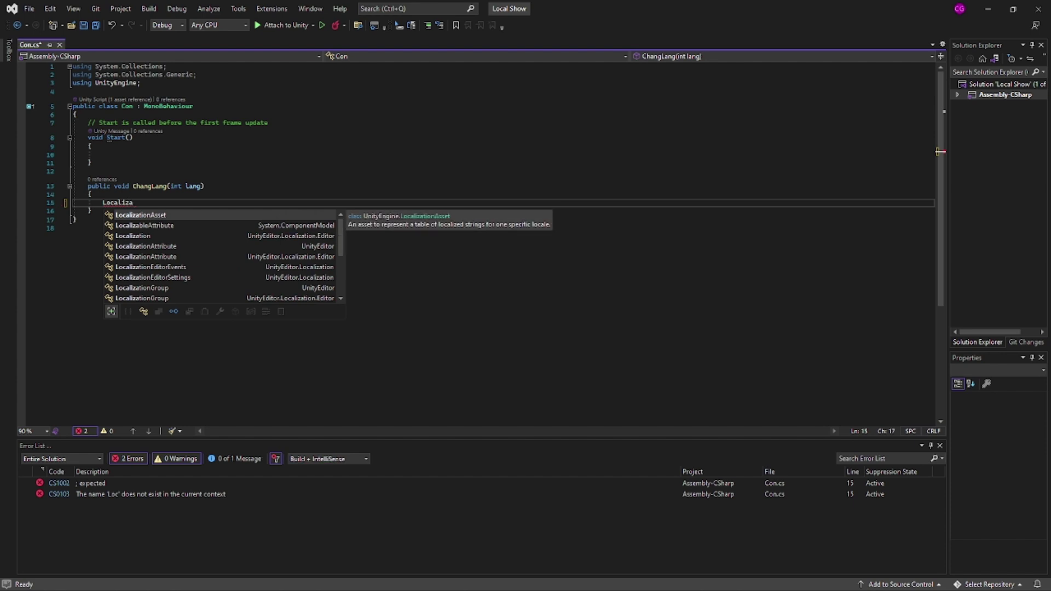
text(tionSettings)
key(Tab)
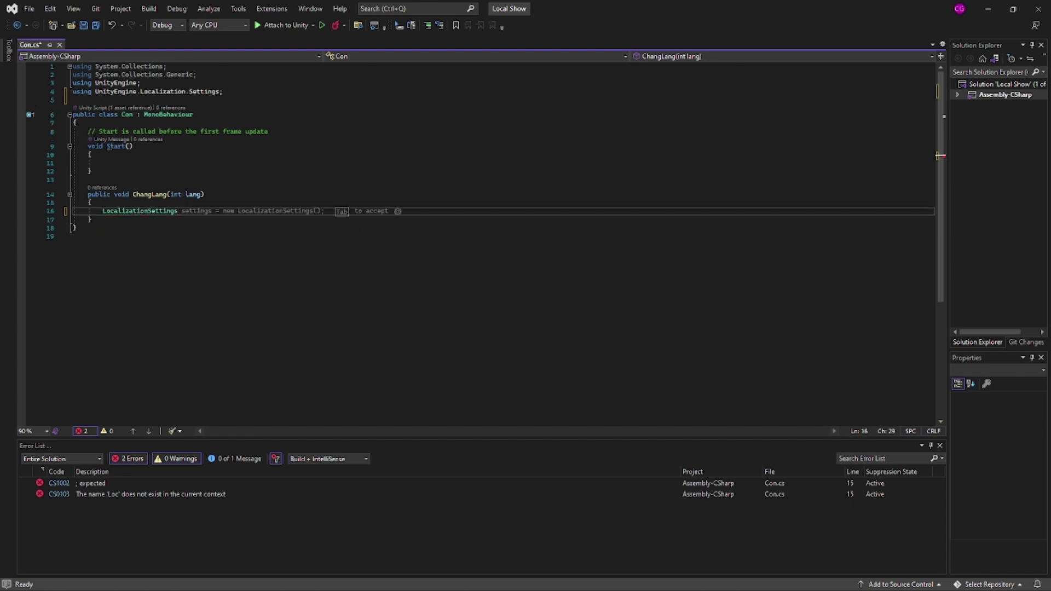
text(.)
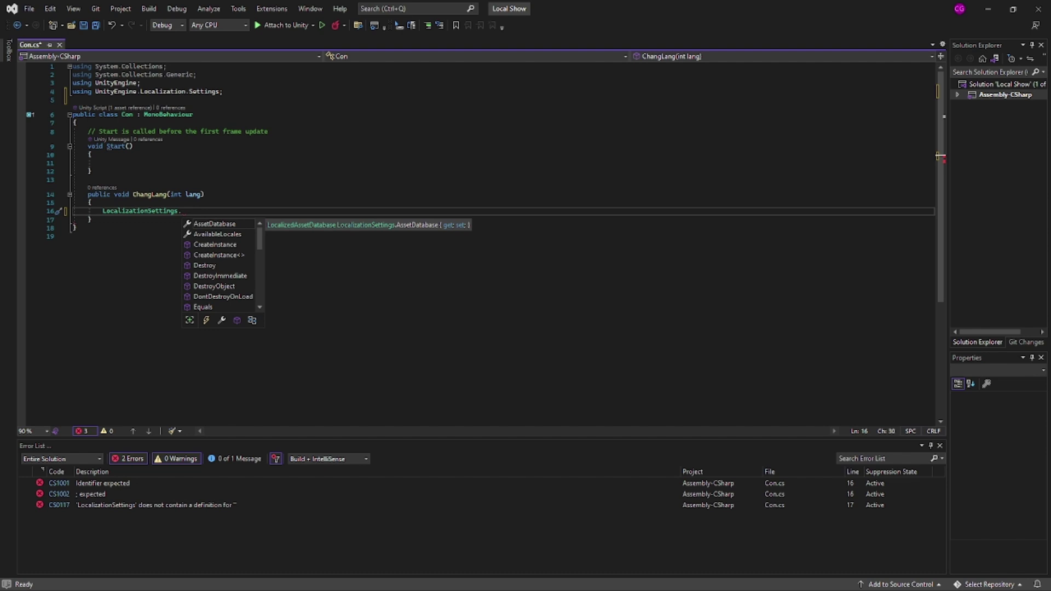
text(Sel)
key(Tab)
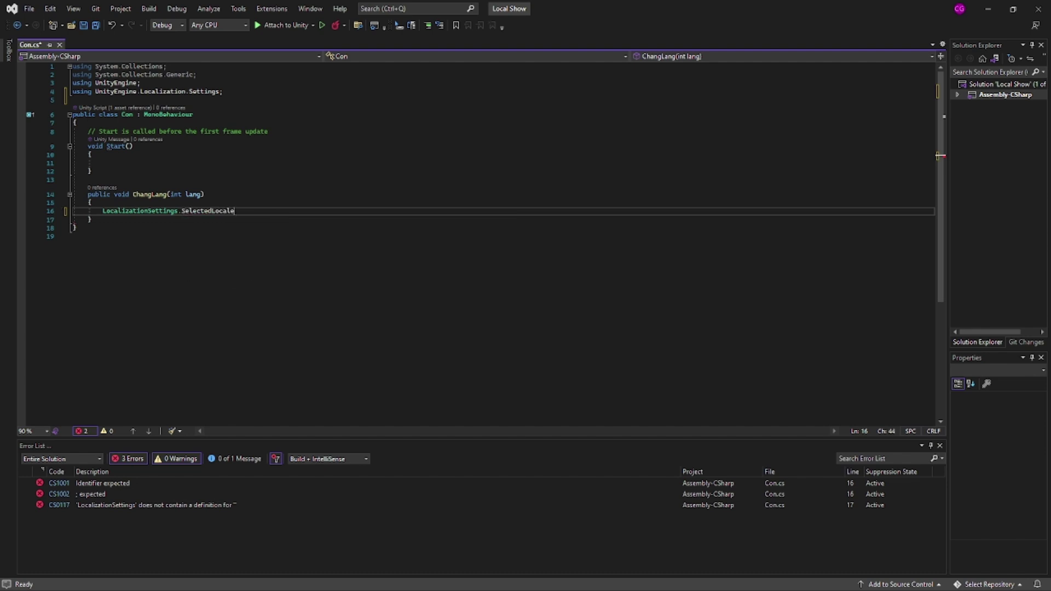
Complete the statement by assigning LocalizationSettings.AvailableLocales.Locales[lang] to SelectedLocale
text(= Loc)
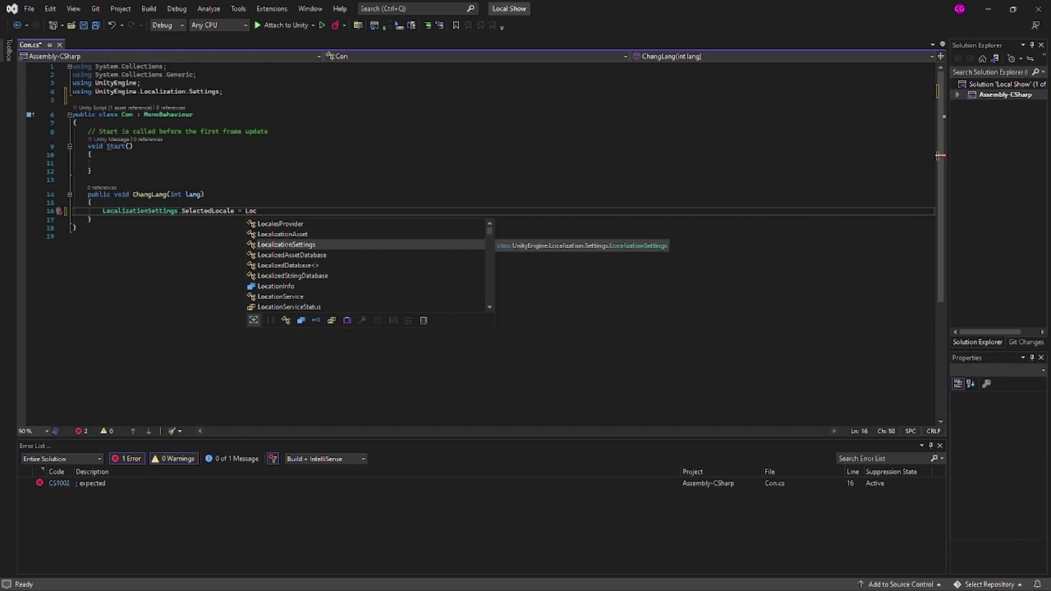
key(Tab)
text(.A)
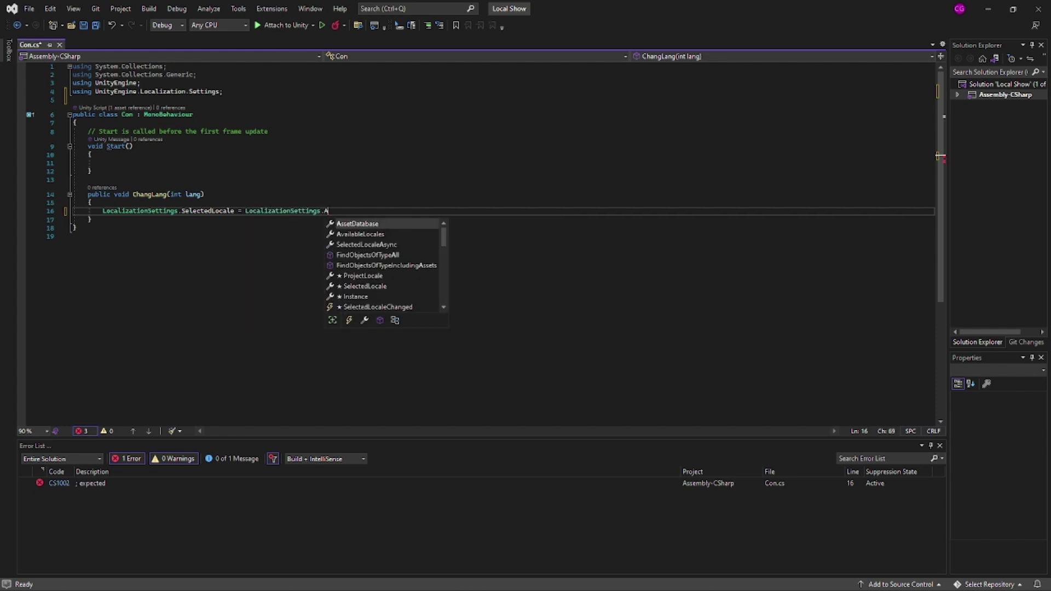
key(Down)
key(Tab)
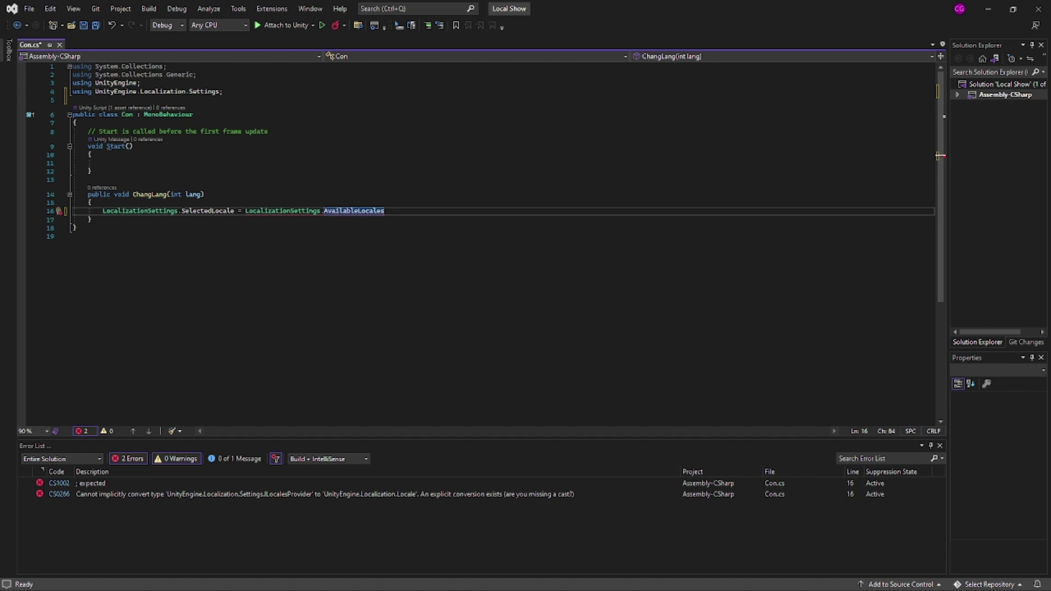
text(.L)
key(Tab)
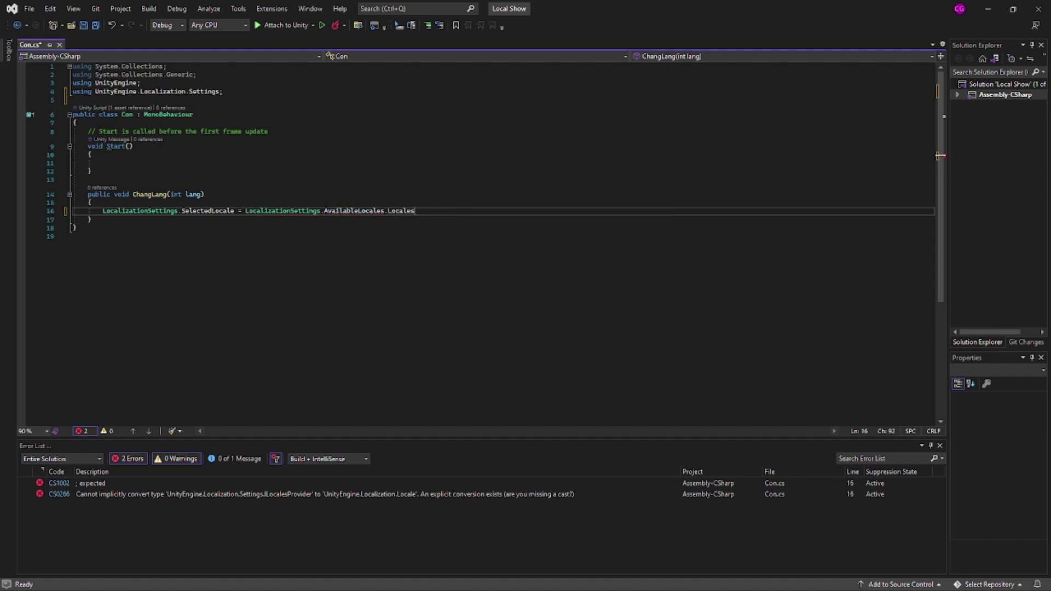
text([lang)
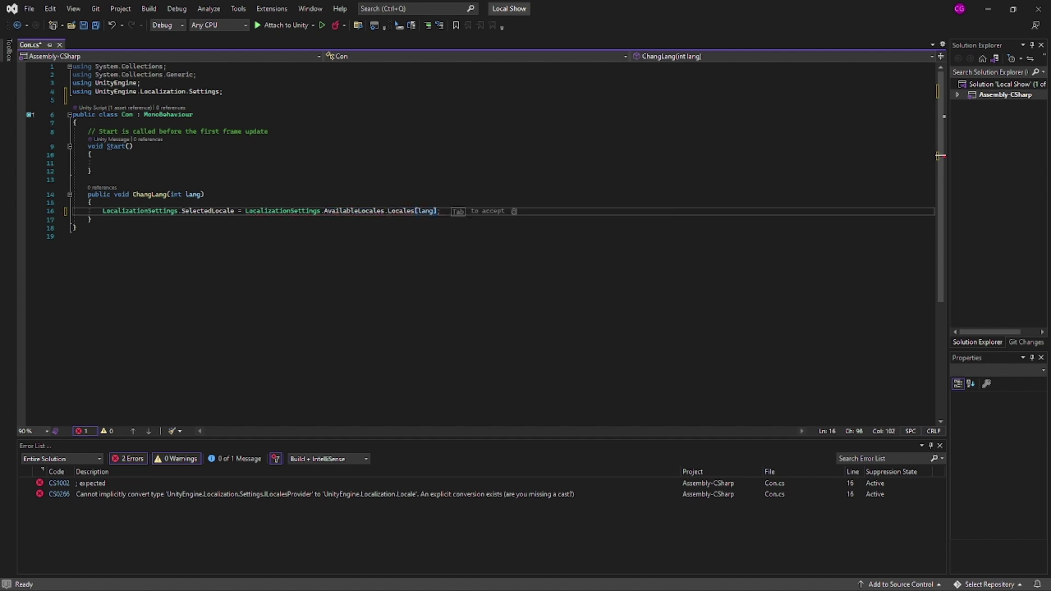
key(Tab)
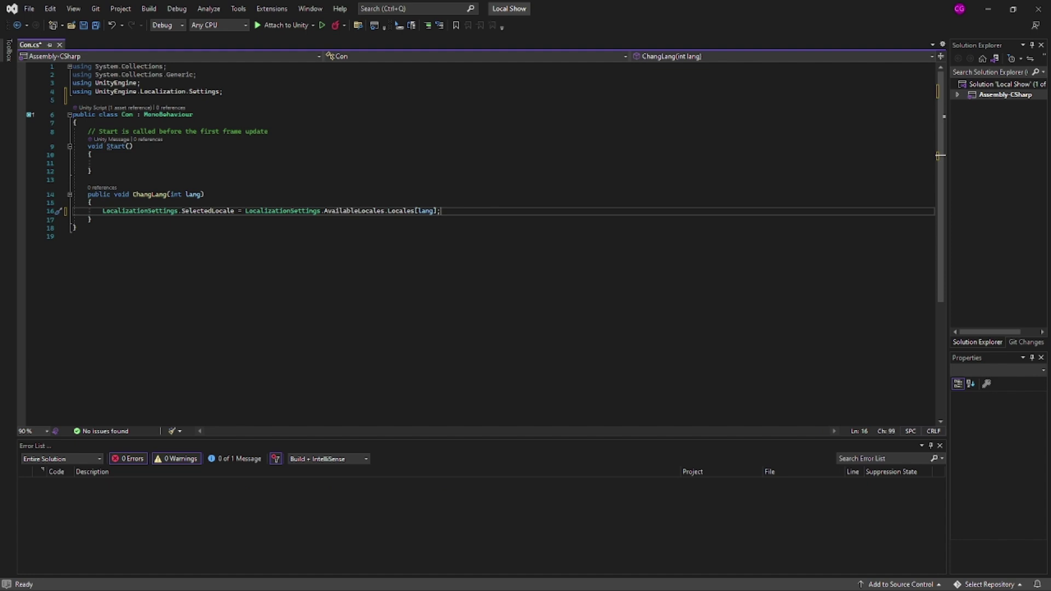
Add the line PlayerPrefs.SetInt("Lang", lang); below the locale assignment in ChangLang
key(Return)
text(pl)
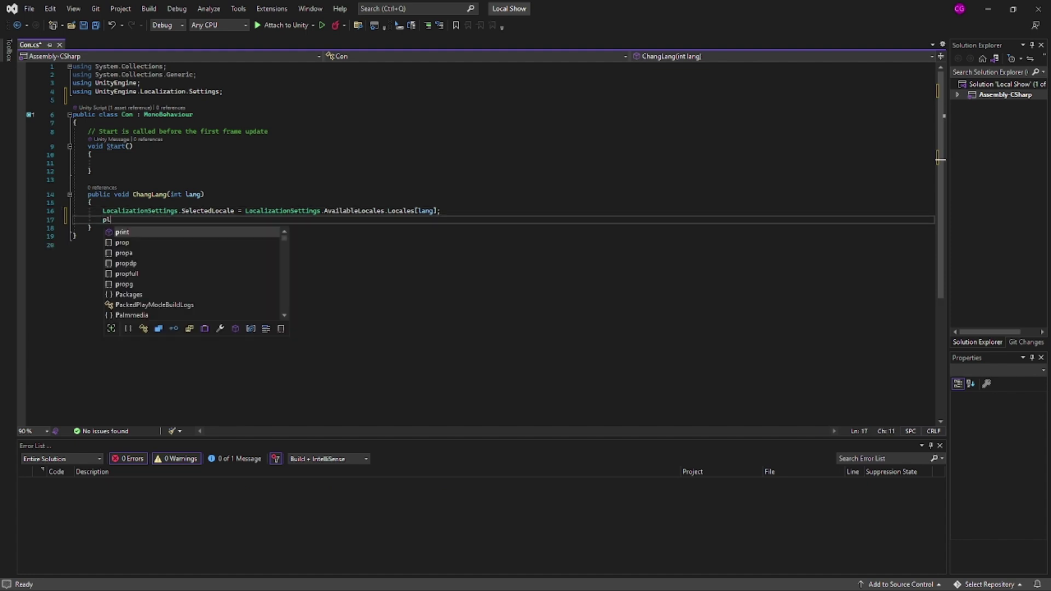
text(ayer)
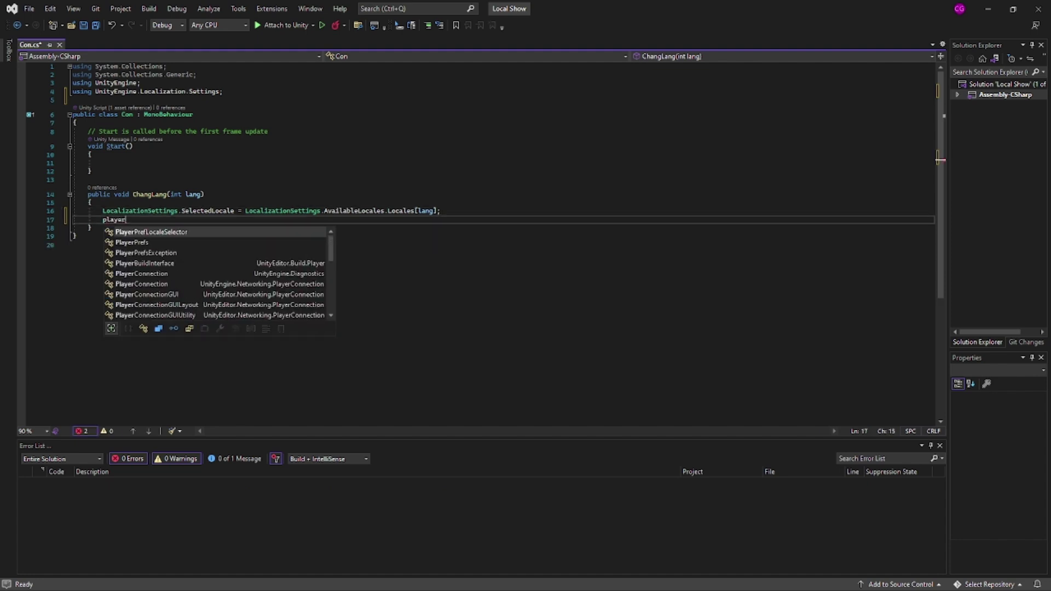
key(Down)
key(Return)
text(.Set)
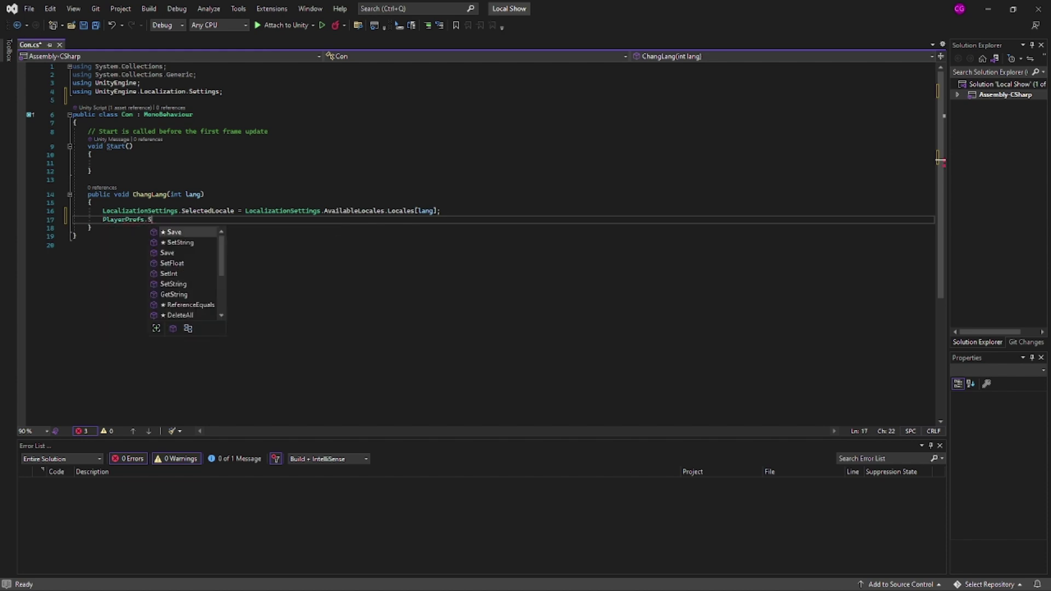
key(Down)
key(Down)
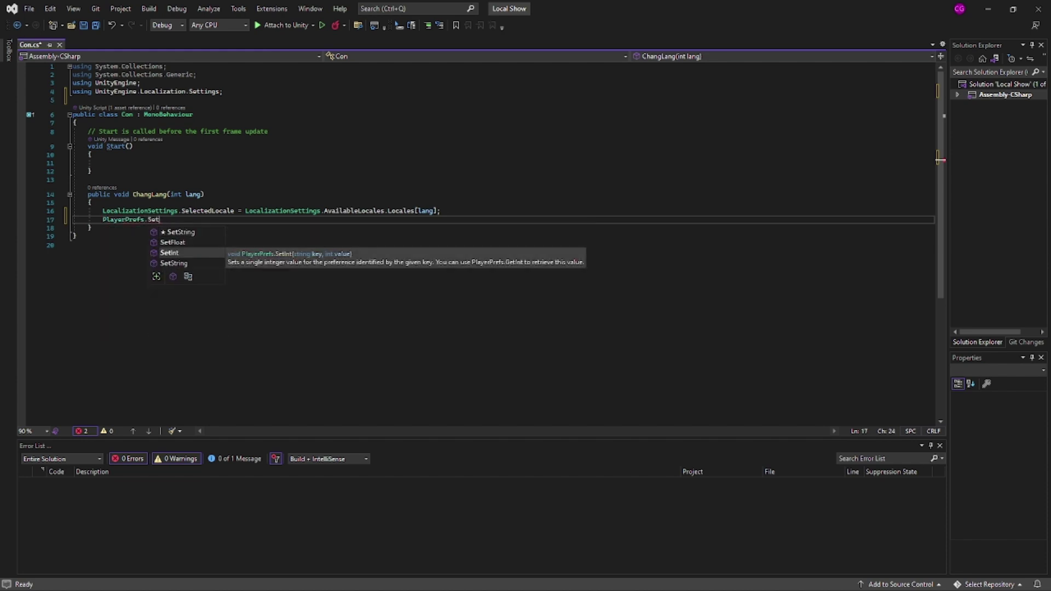
key(Tab)
text(("L)
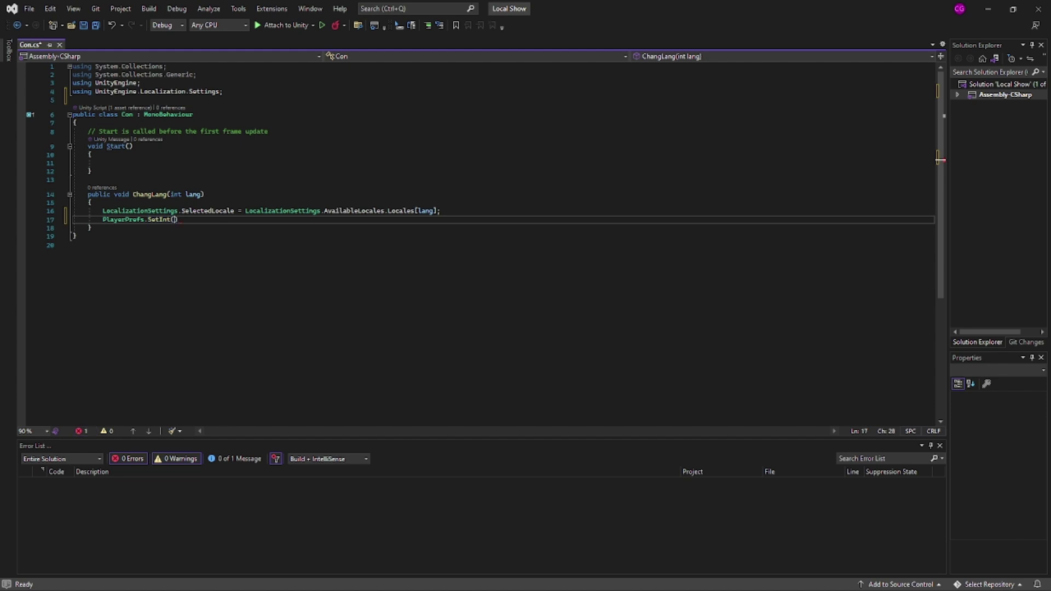
text(ang", lang);)
Add the statement Invoke("Delay", 0.1f); to the body of the Start method
click(102, 163)
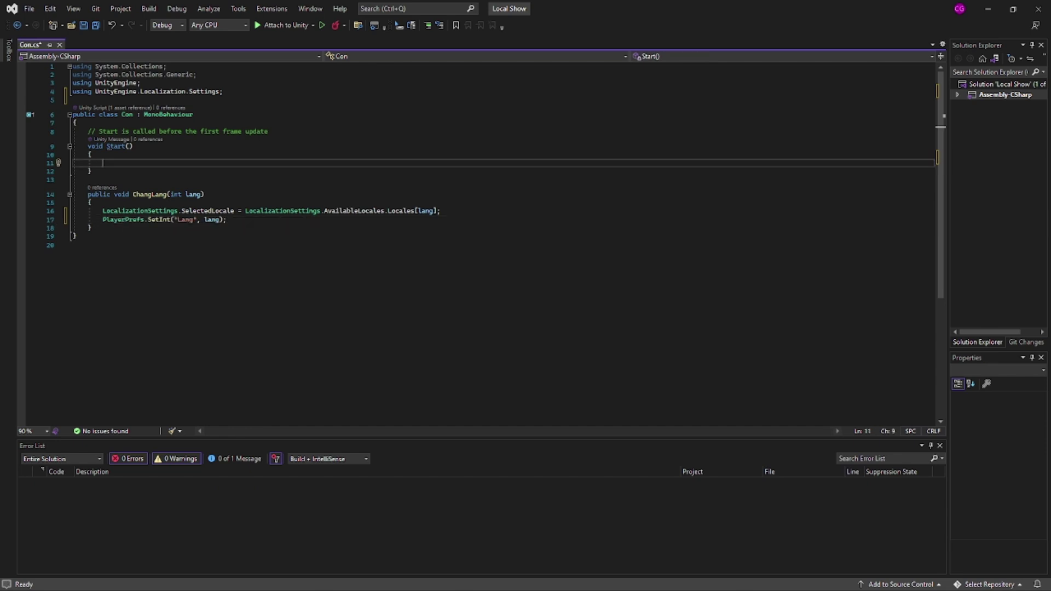
key(alt+Tab)
text(I)
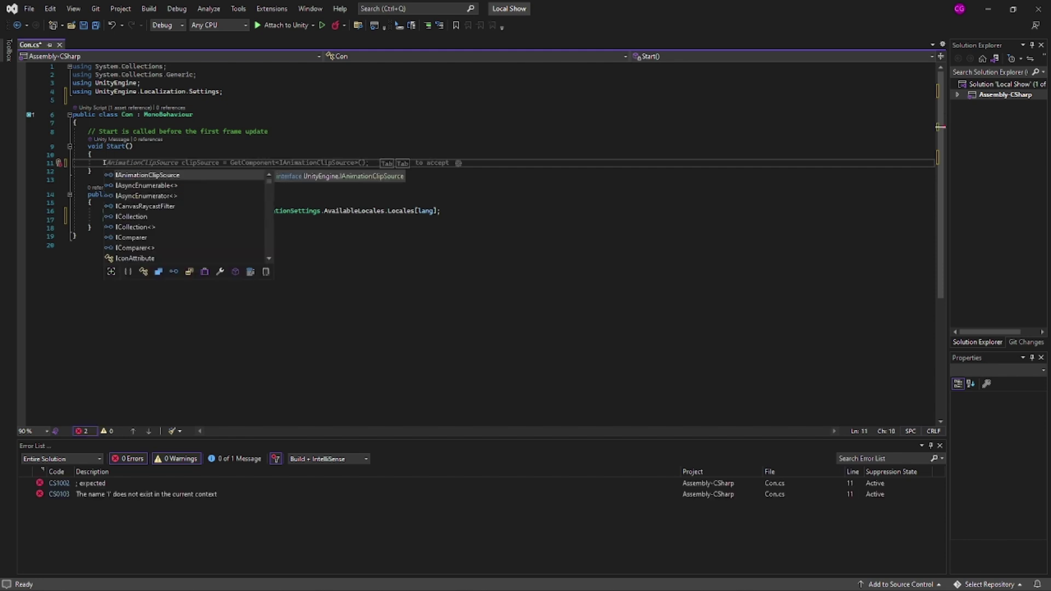
text(nvok)
key(Tab)
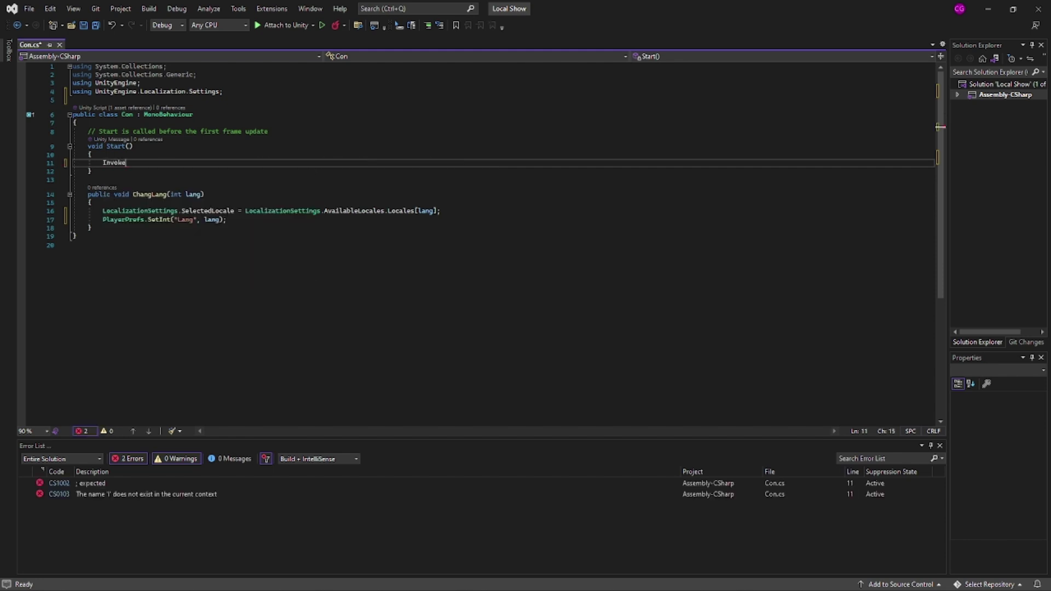
text(()
text("Delay)
text(", 00.1)
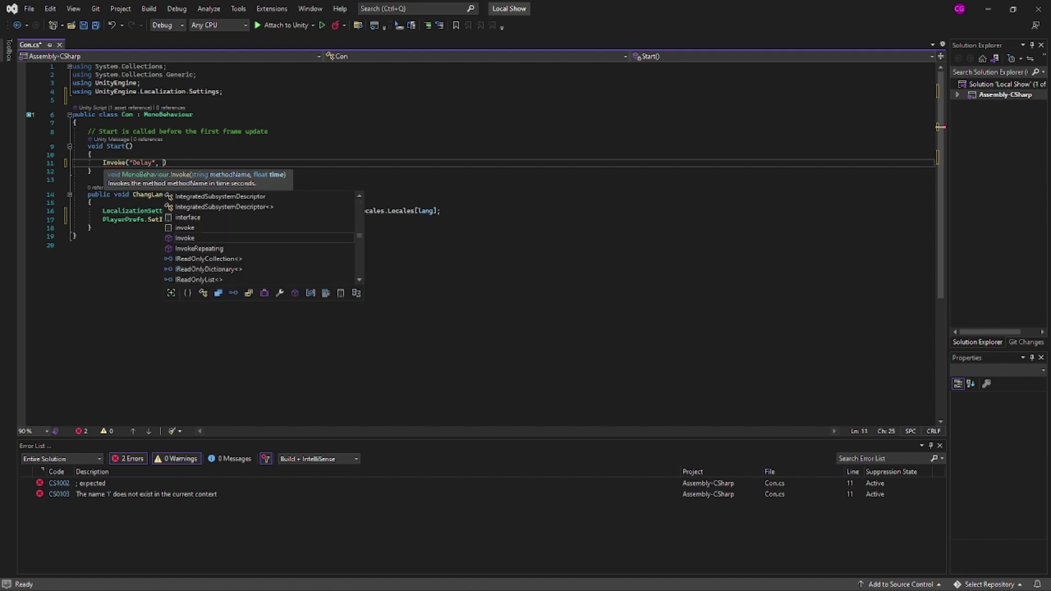
key(BackSpace)
key(BackSpace)
key(BackSpace)
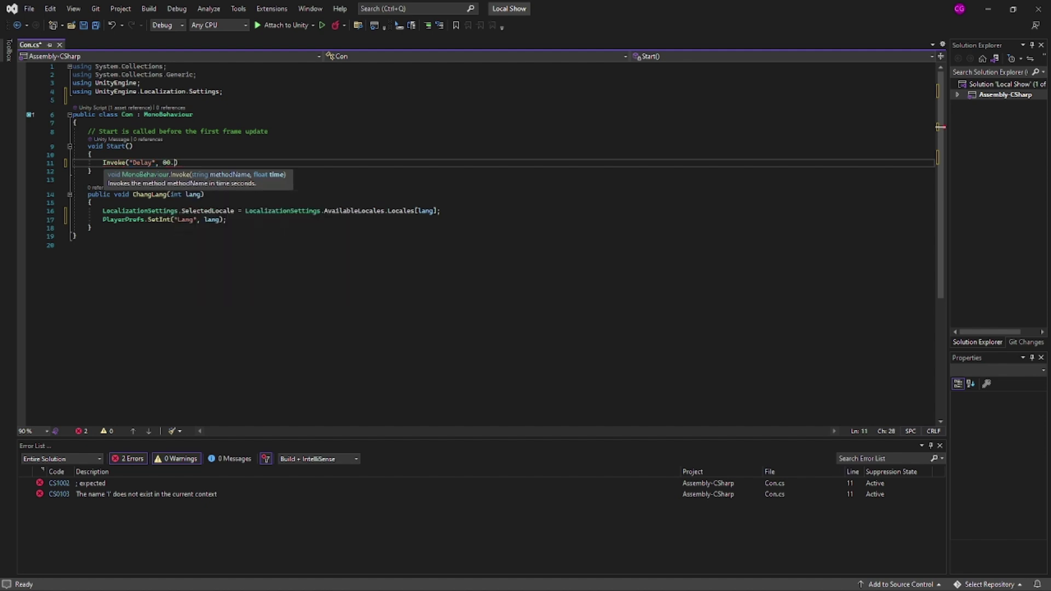
text(.1f))
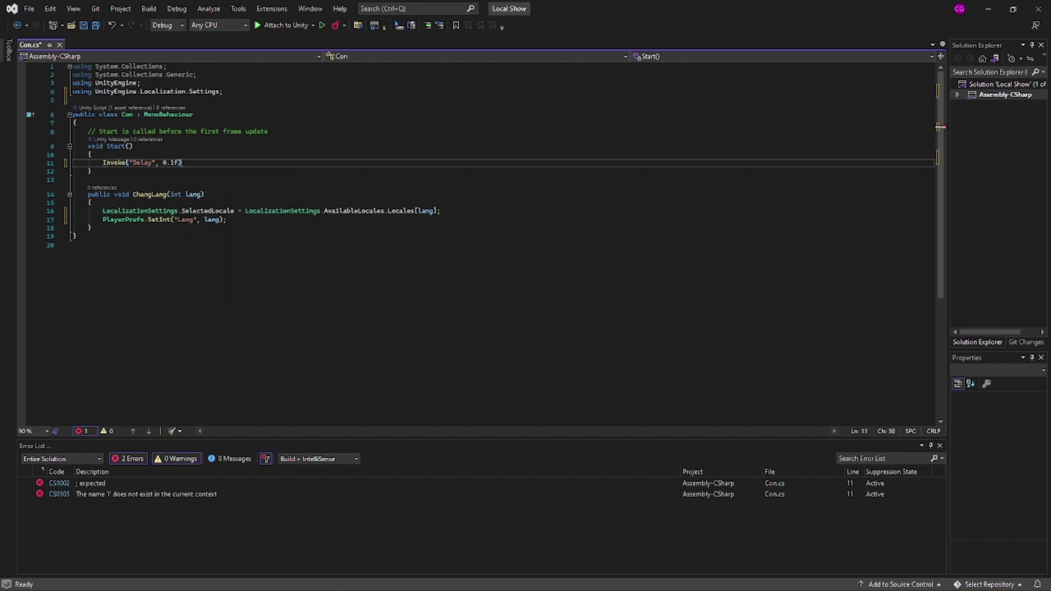
text(;)
Create an empty private void Delay() method between Start and ChangLang
key(Down)
key(Return)
key(Return)
text(pr)
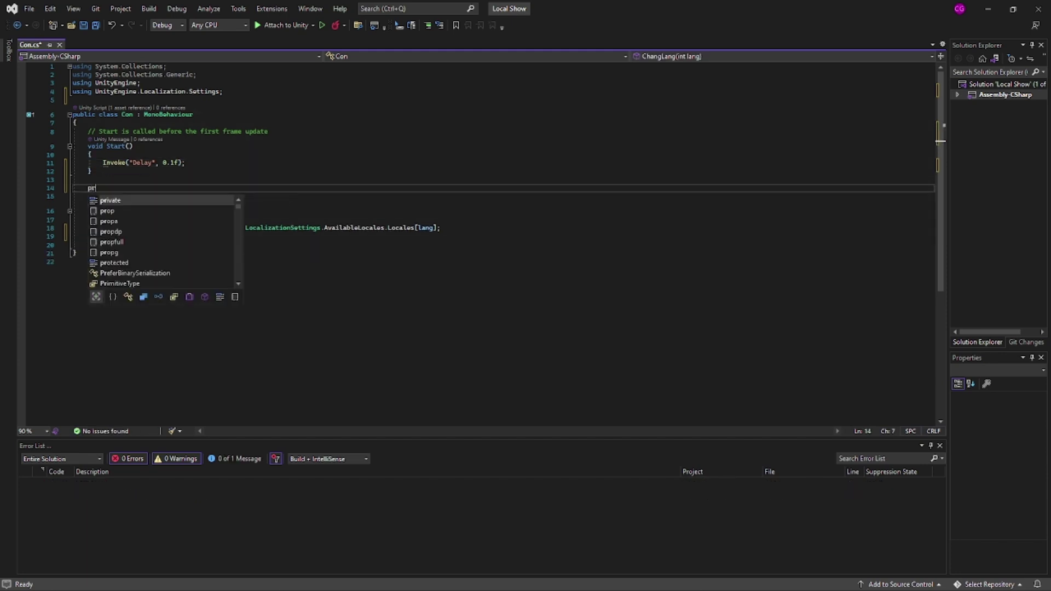
key(Tab)
text(voi)
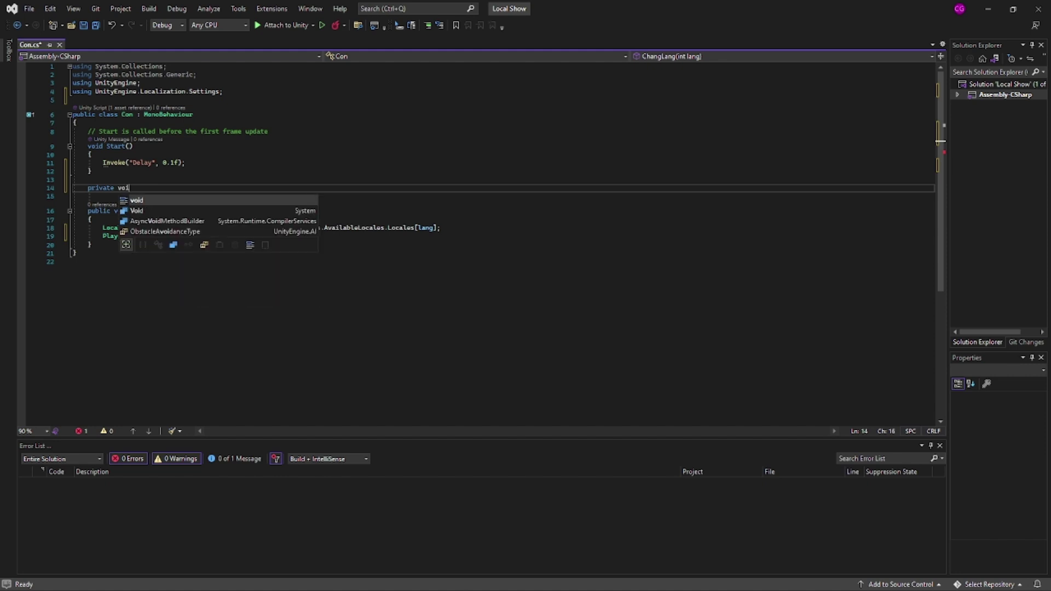
text(d Delay)
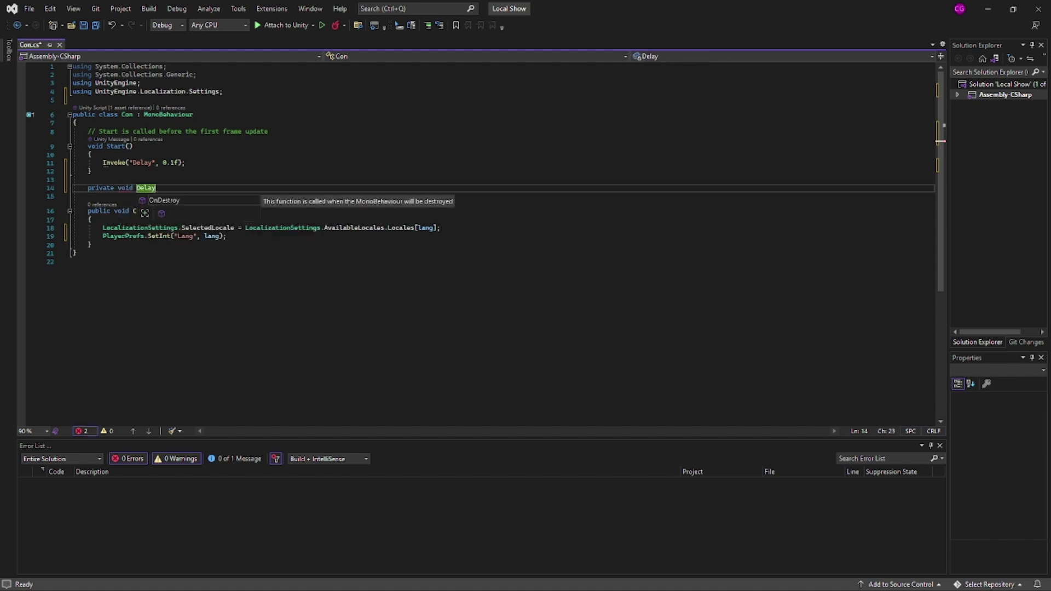
text(())
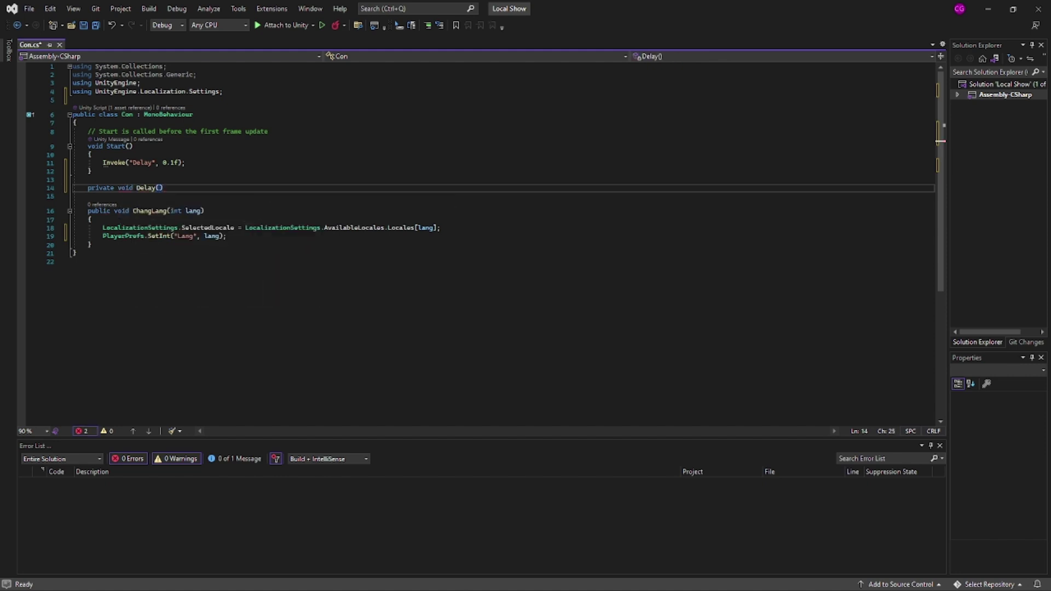
key(Return)
text({)
key(Return)
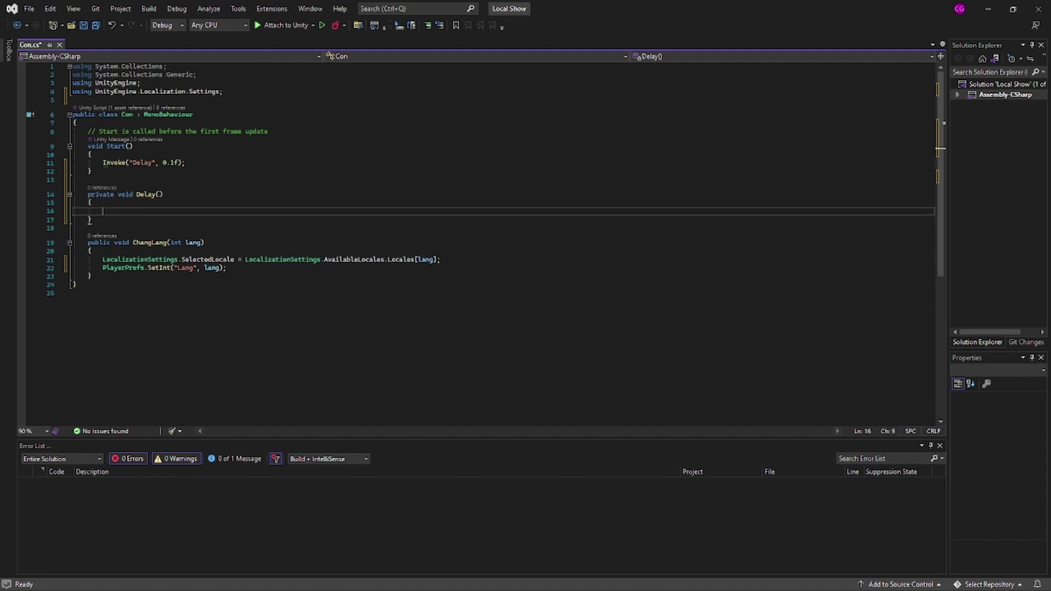
Declare int number = PlayerPrefs.GetInt("Lang"); inside the Delay method
text(int number = )
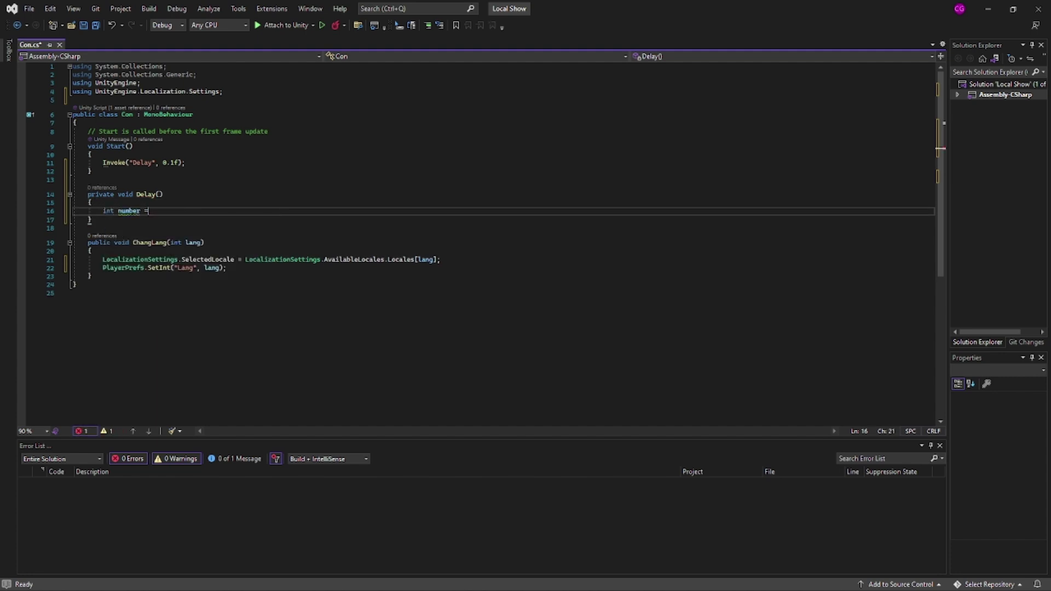
text(PlayerPrefs)
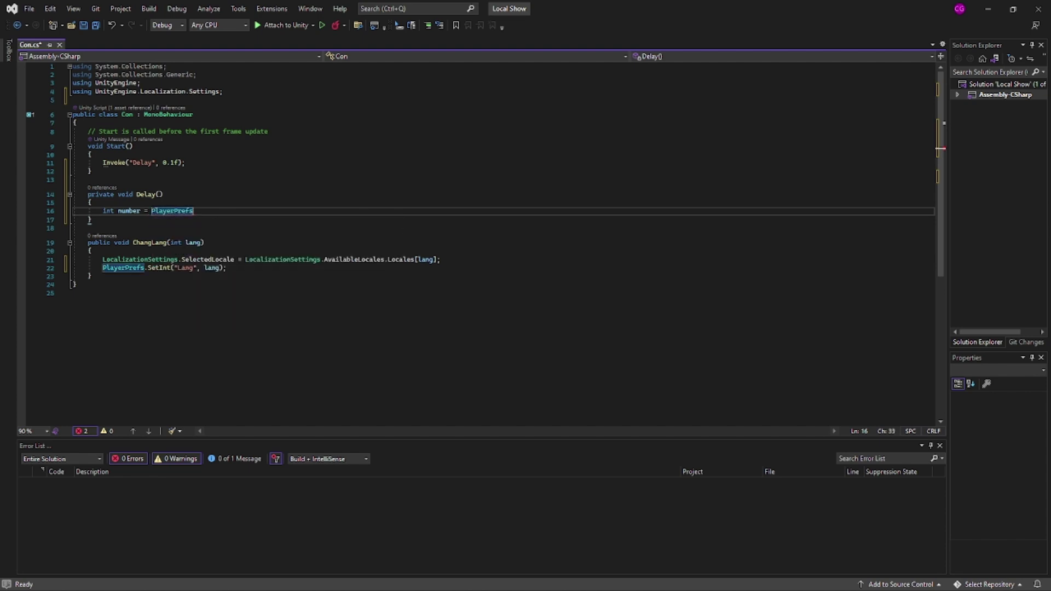
text(.G)
key(Tab)
text(())
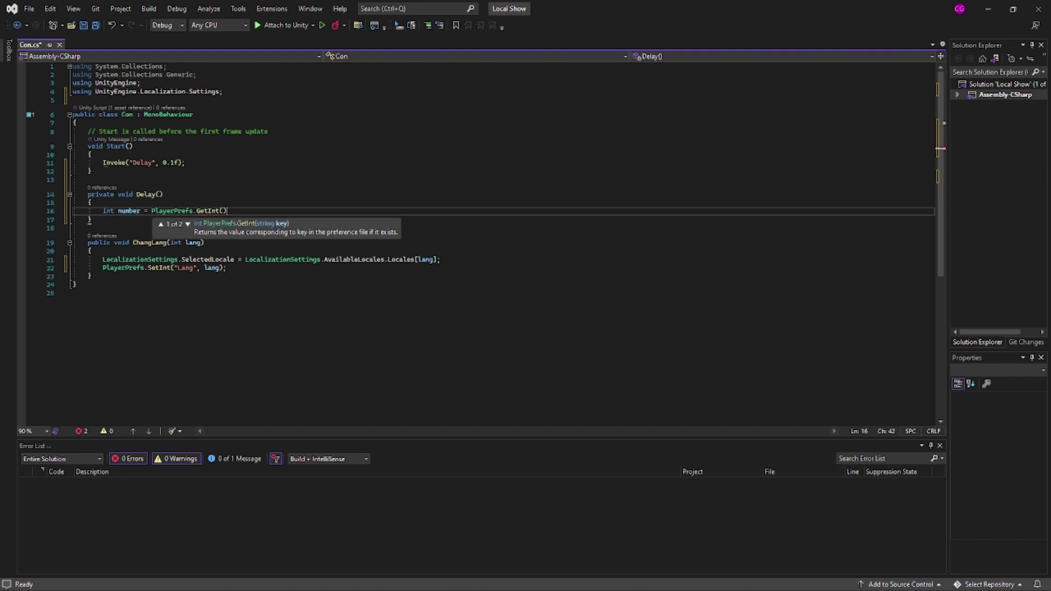
text(;)
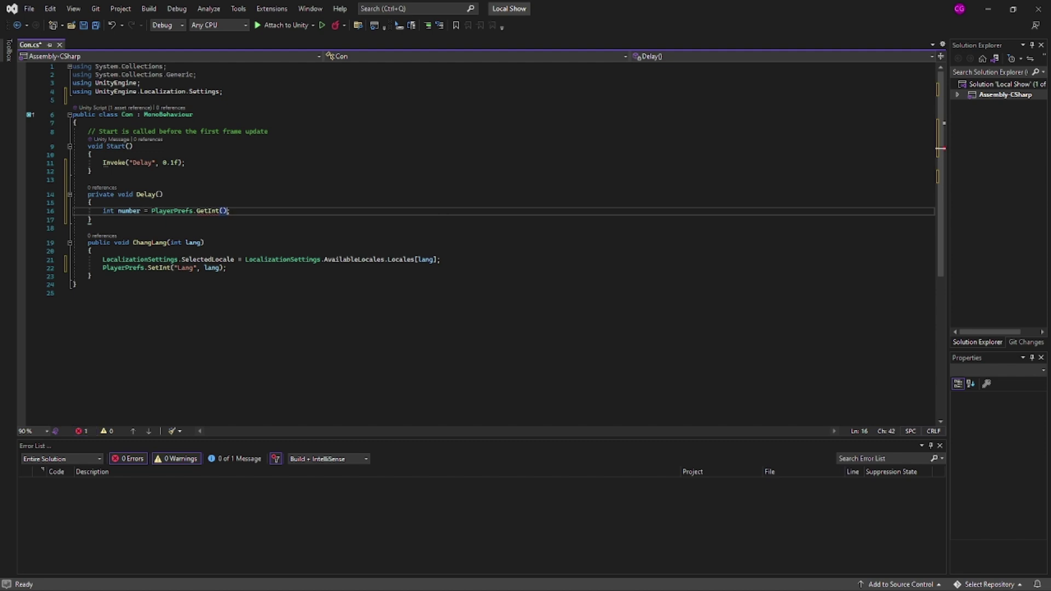
key(Left)
text("Lang)
key(Right)
key(Right)
Call ChangLang(number); below the number declaration in the Delay method and save the Con.cs script
key(Return)
text(cha)
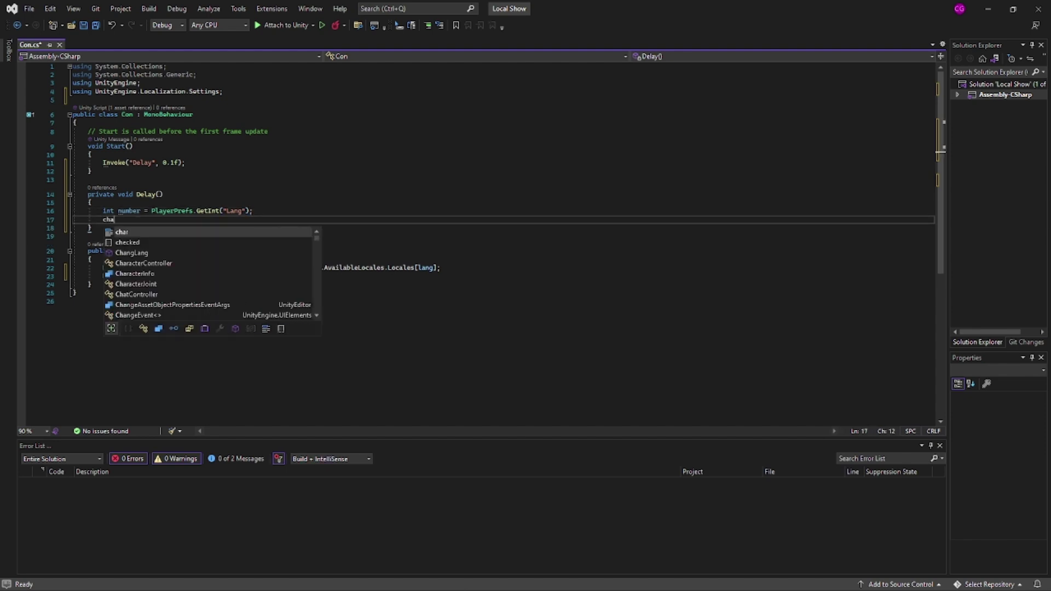
key(Down)
key(Tab)
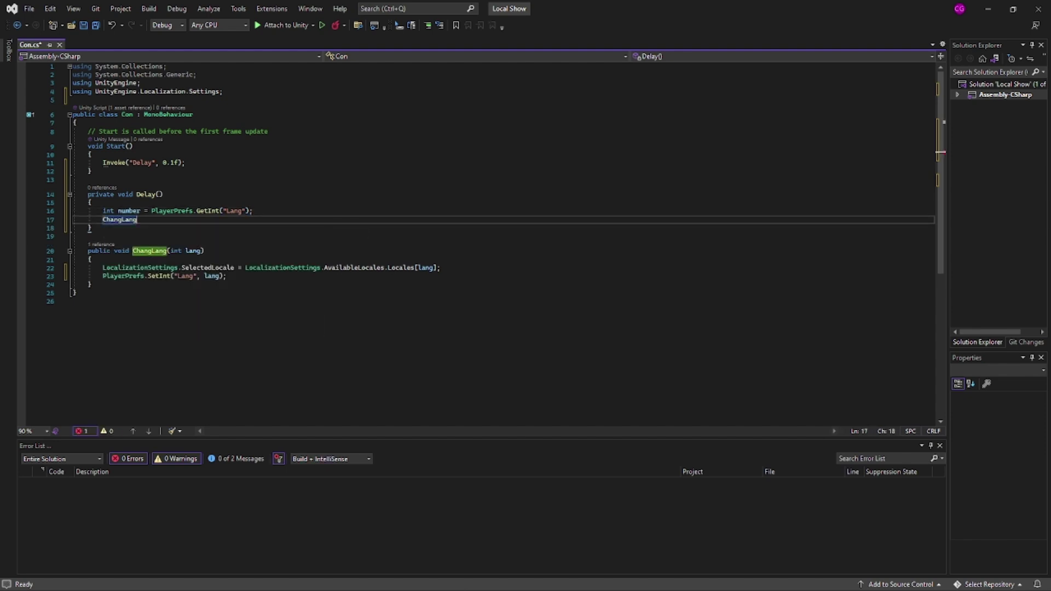
text((number)
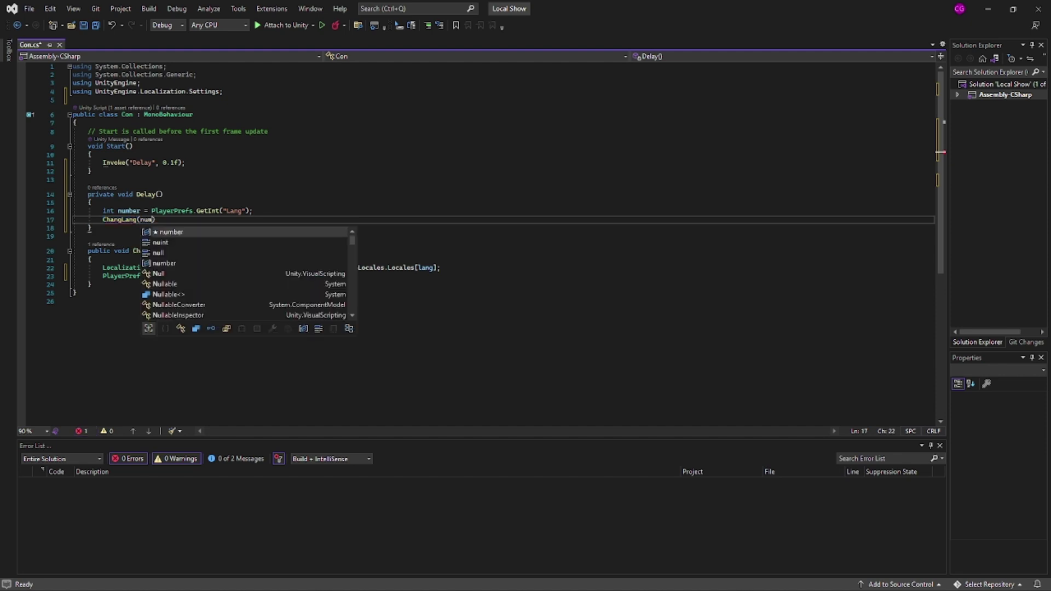
text();)
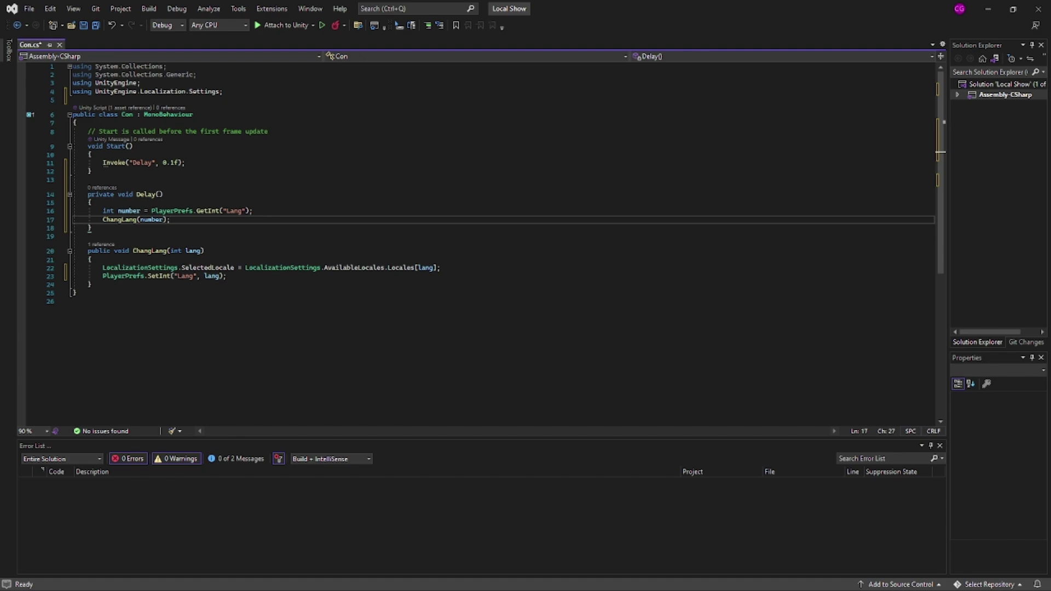
key(ctrl+s)
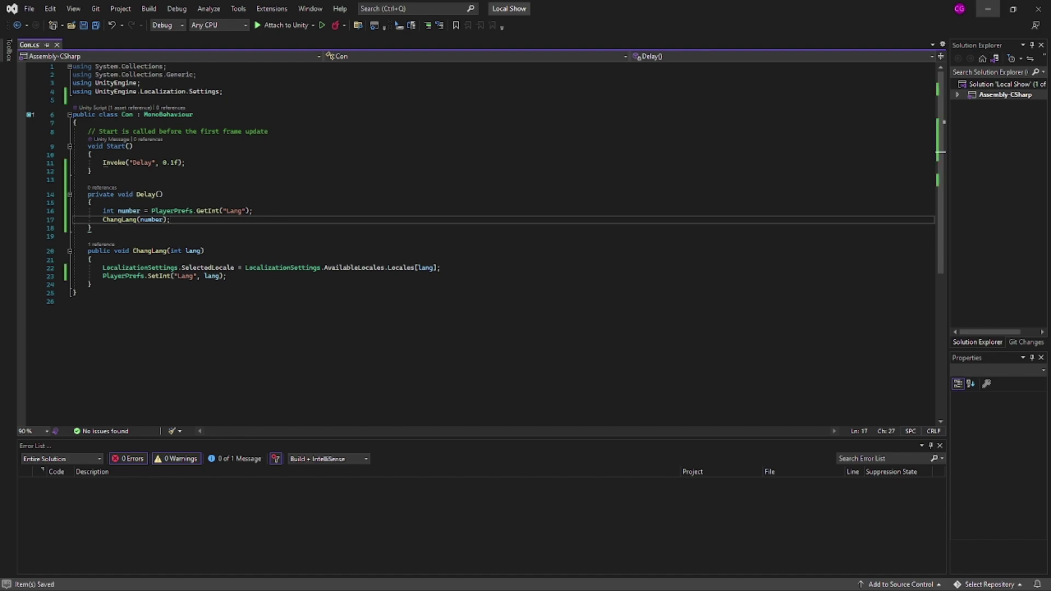
Switch to Unity and play the scene, testing the Spanish, German and English language buttons before stopping playback
click(988, 8)
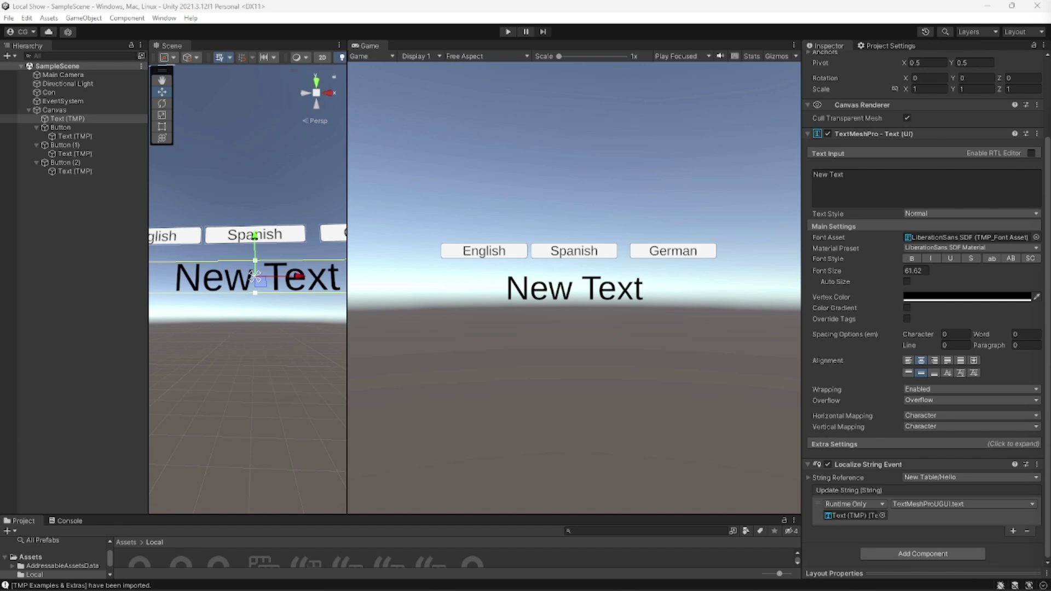
click(83, 307)
click(508, 31)
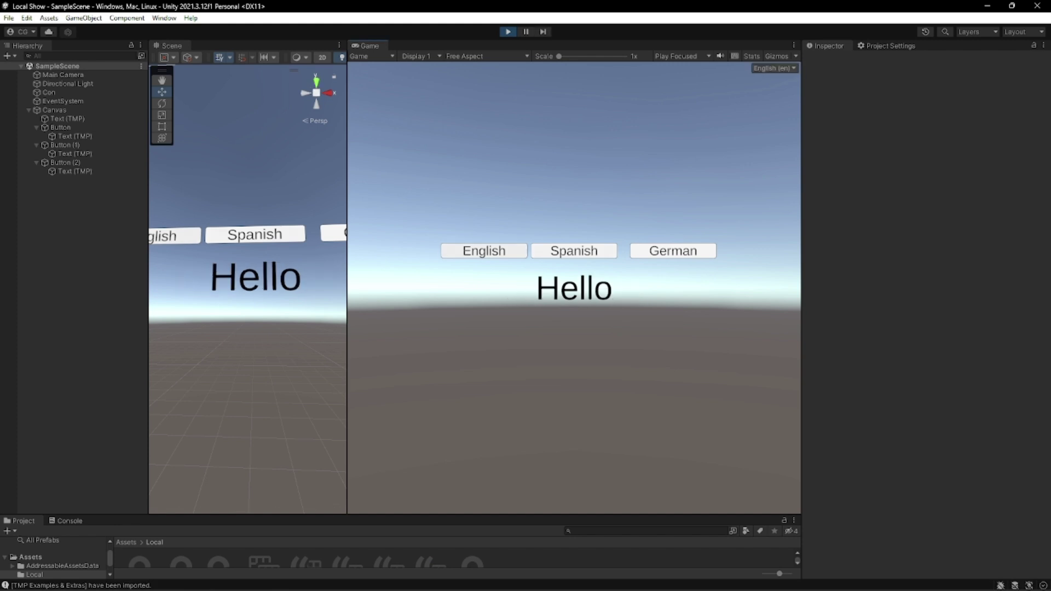
click(573, 251)
click(672, 251)
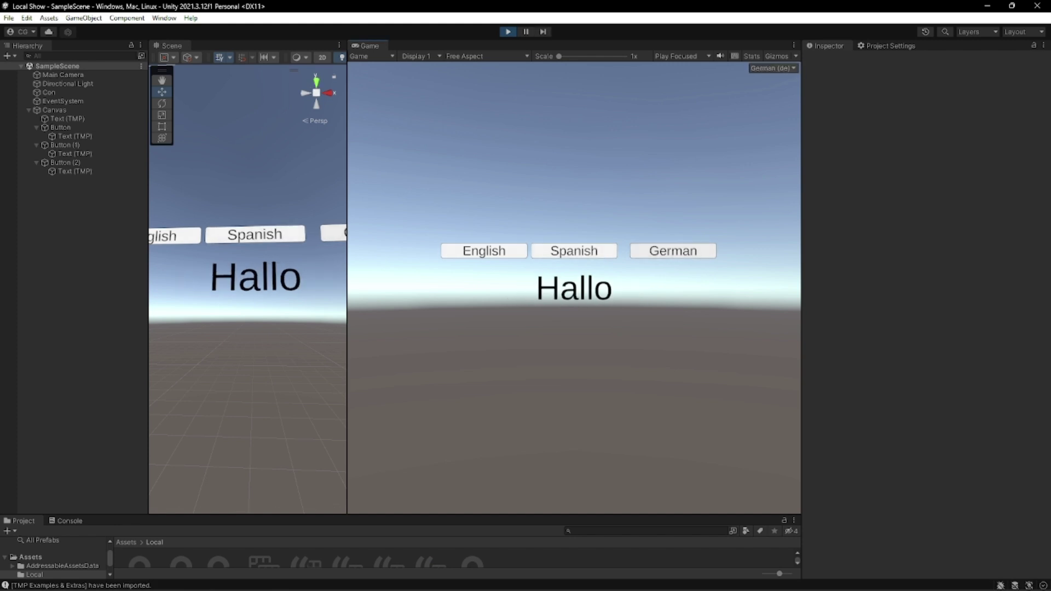
click(574, 250)
click(484, 251)
click(573, 251)
click(673, 250)
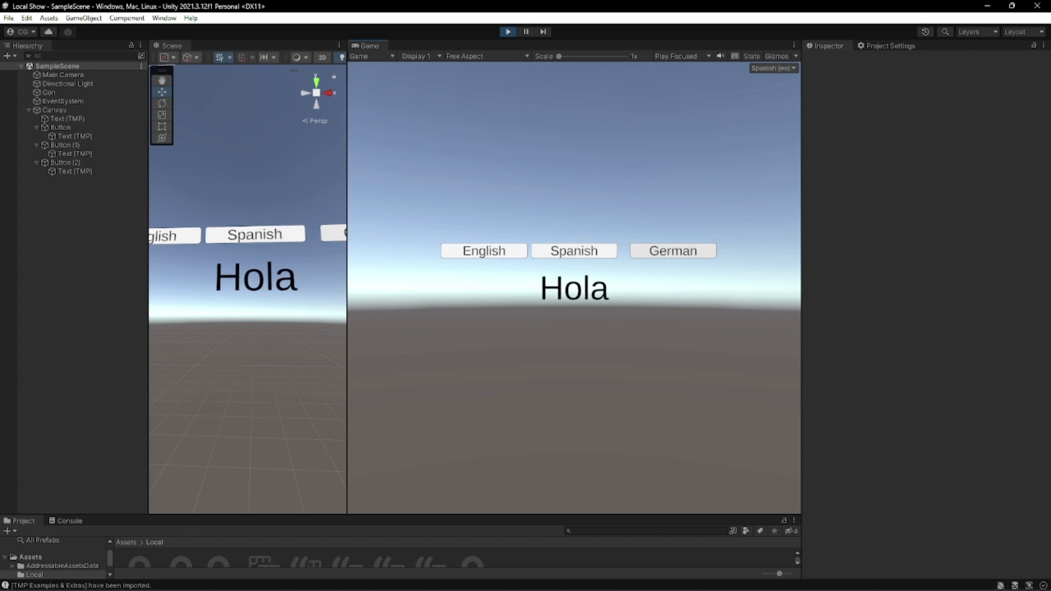
click(574, 251)
click(484, 250)
click(508, 32)
Add the open SampleScene to the build's scenes and build the Windows player into the Test build folder under Projects
click(8, 18)
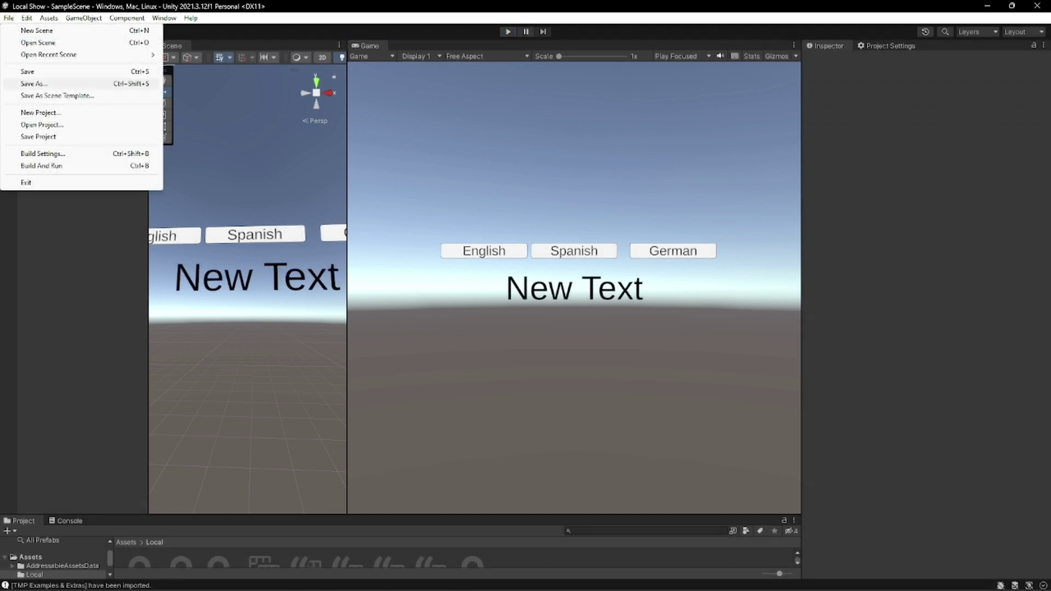
click(42, 153)
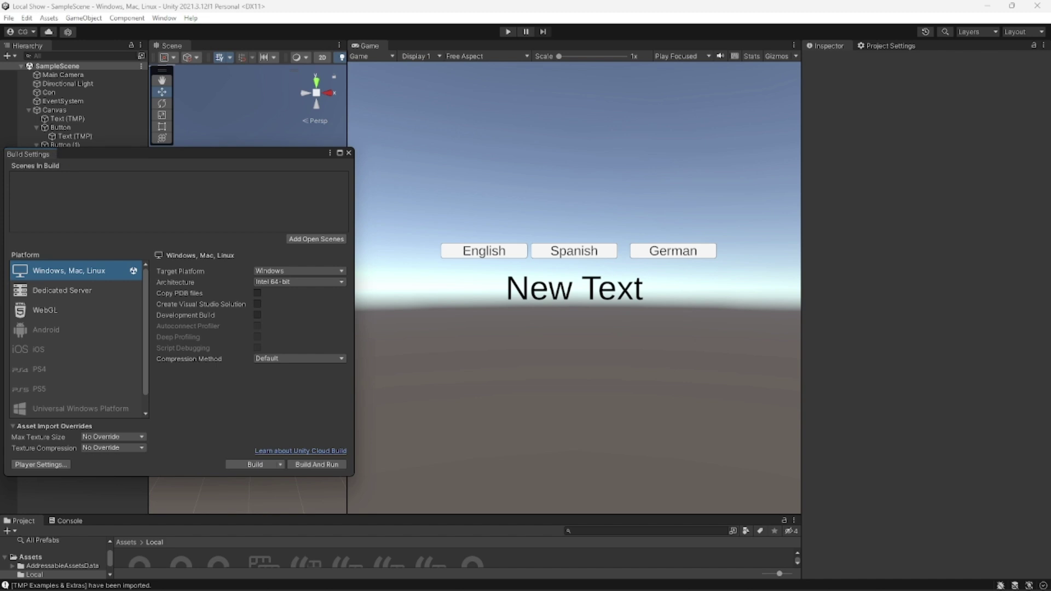
click(316, 239)
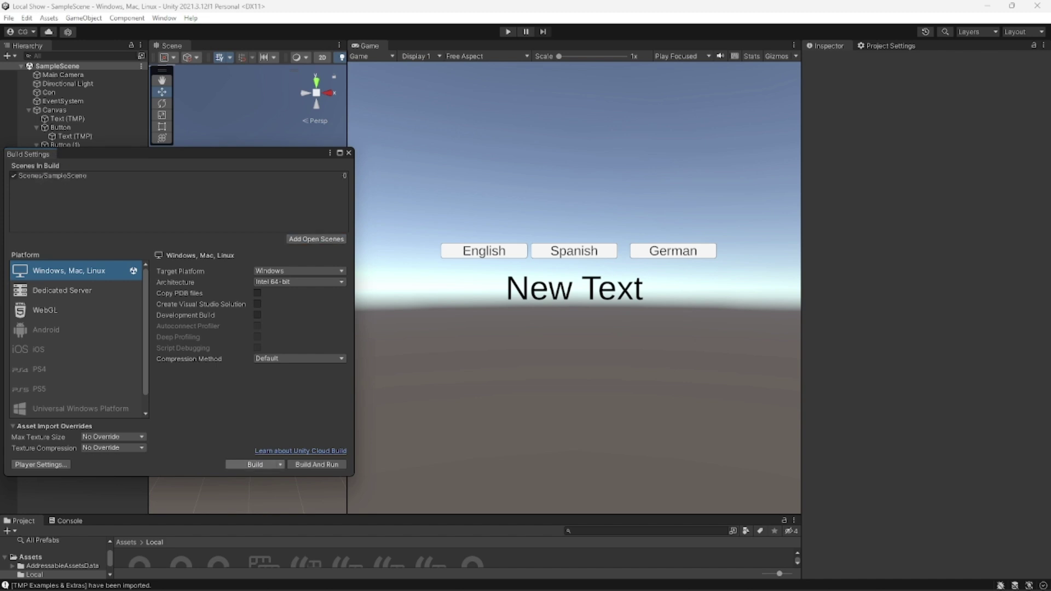
click(255, 464)
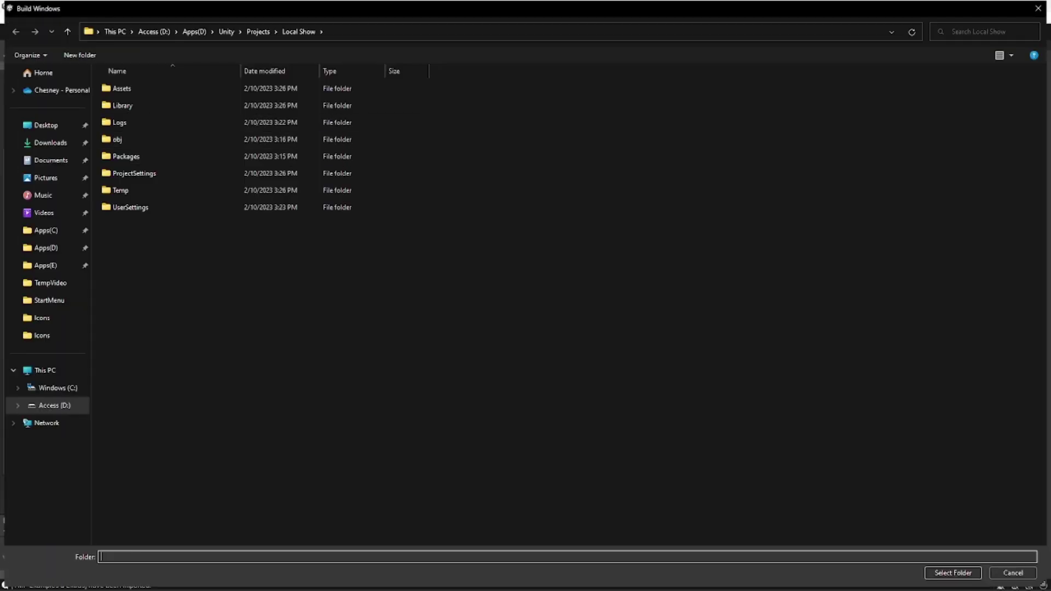
click(257, 31)
double_click(131, 224)
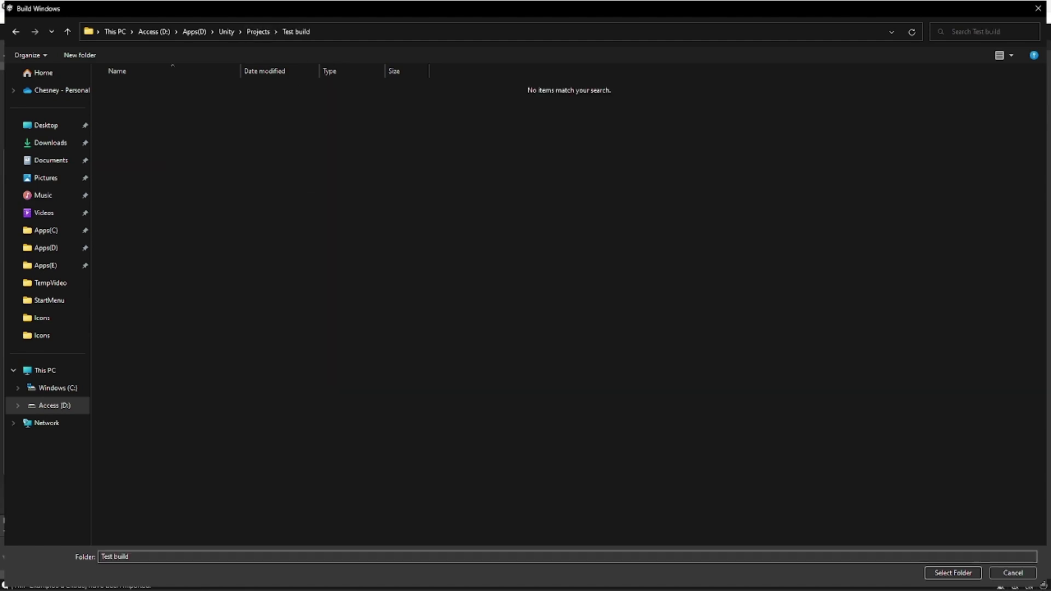
key(Return)
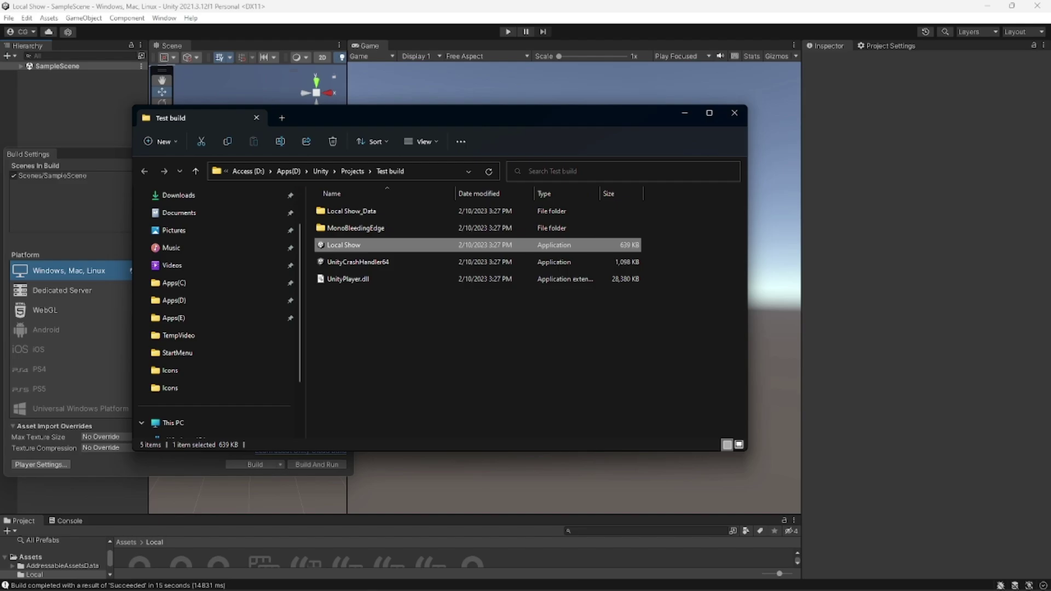
Launch the built Local Show application and test its Spanish, German and English language buttons
key(Return)
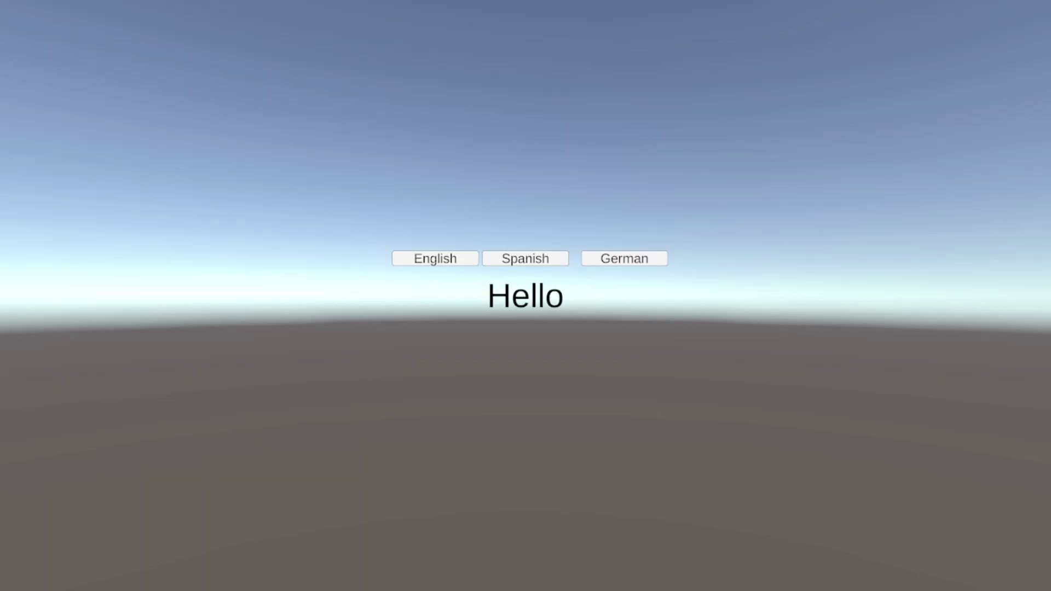
click(526, 259)
click(624, 258)
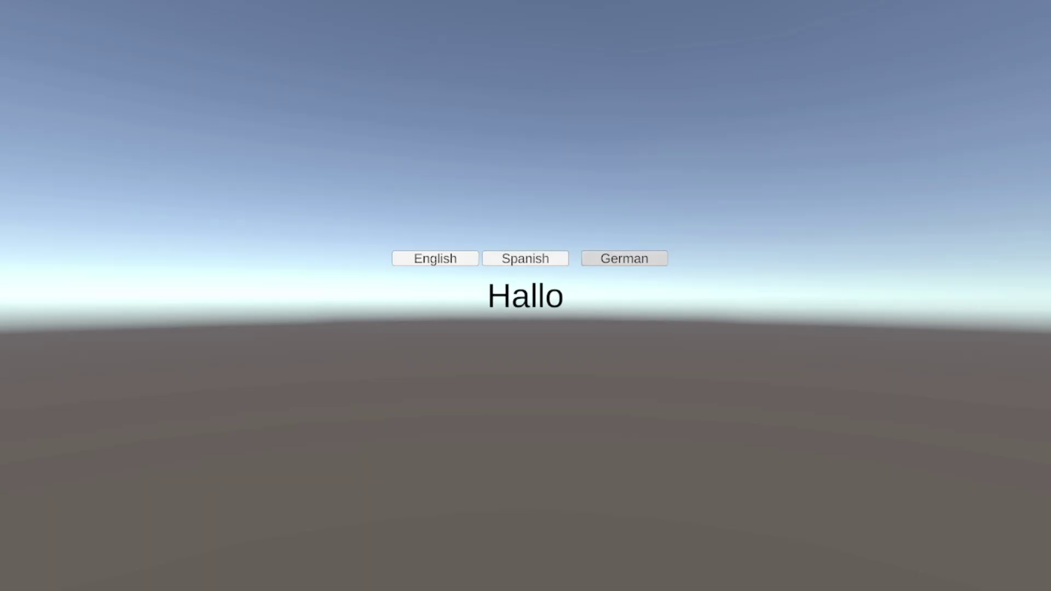
click(526, 259)
click(435, 258)
click(525, 258)
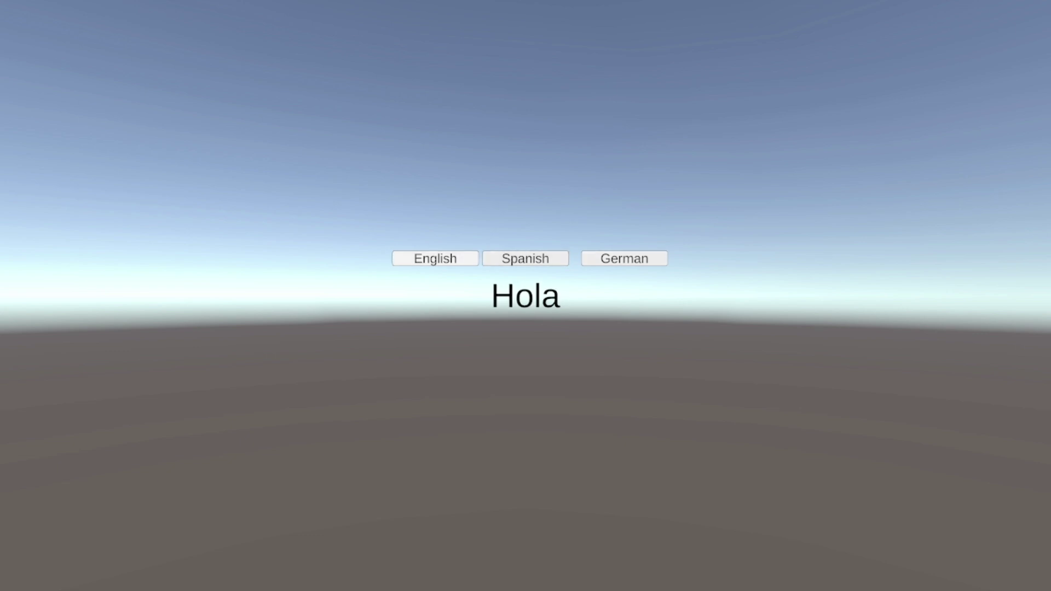
click(624, 258)
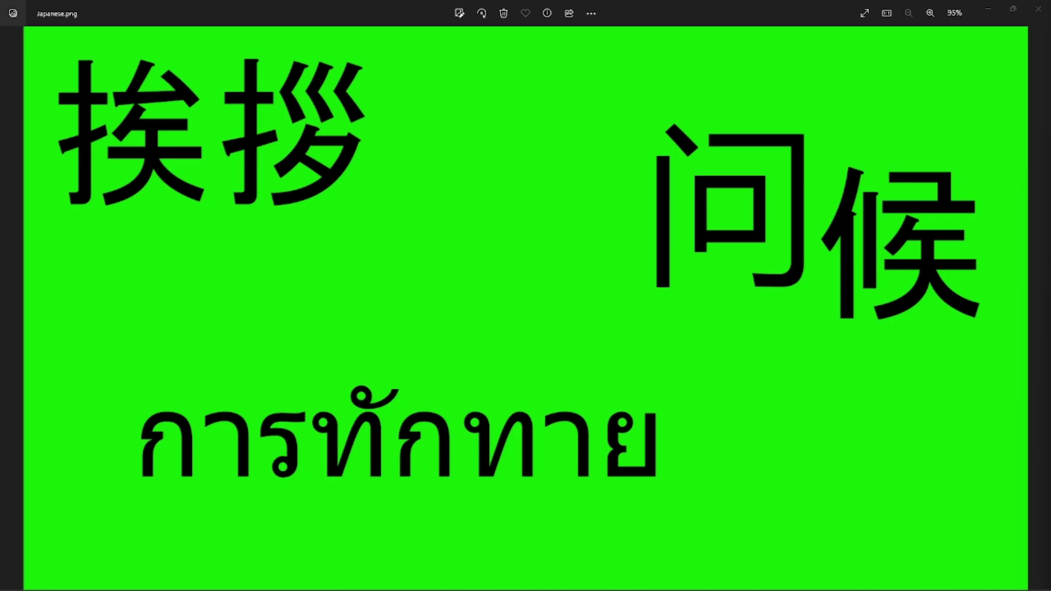